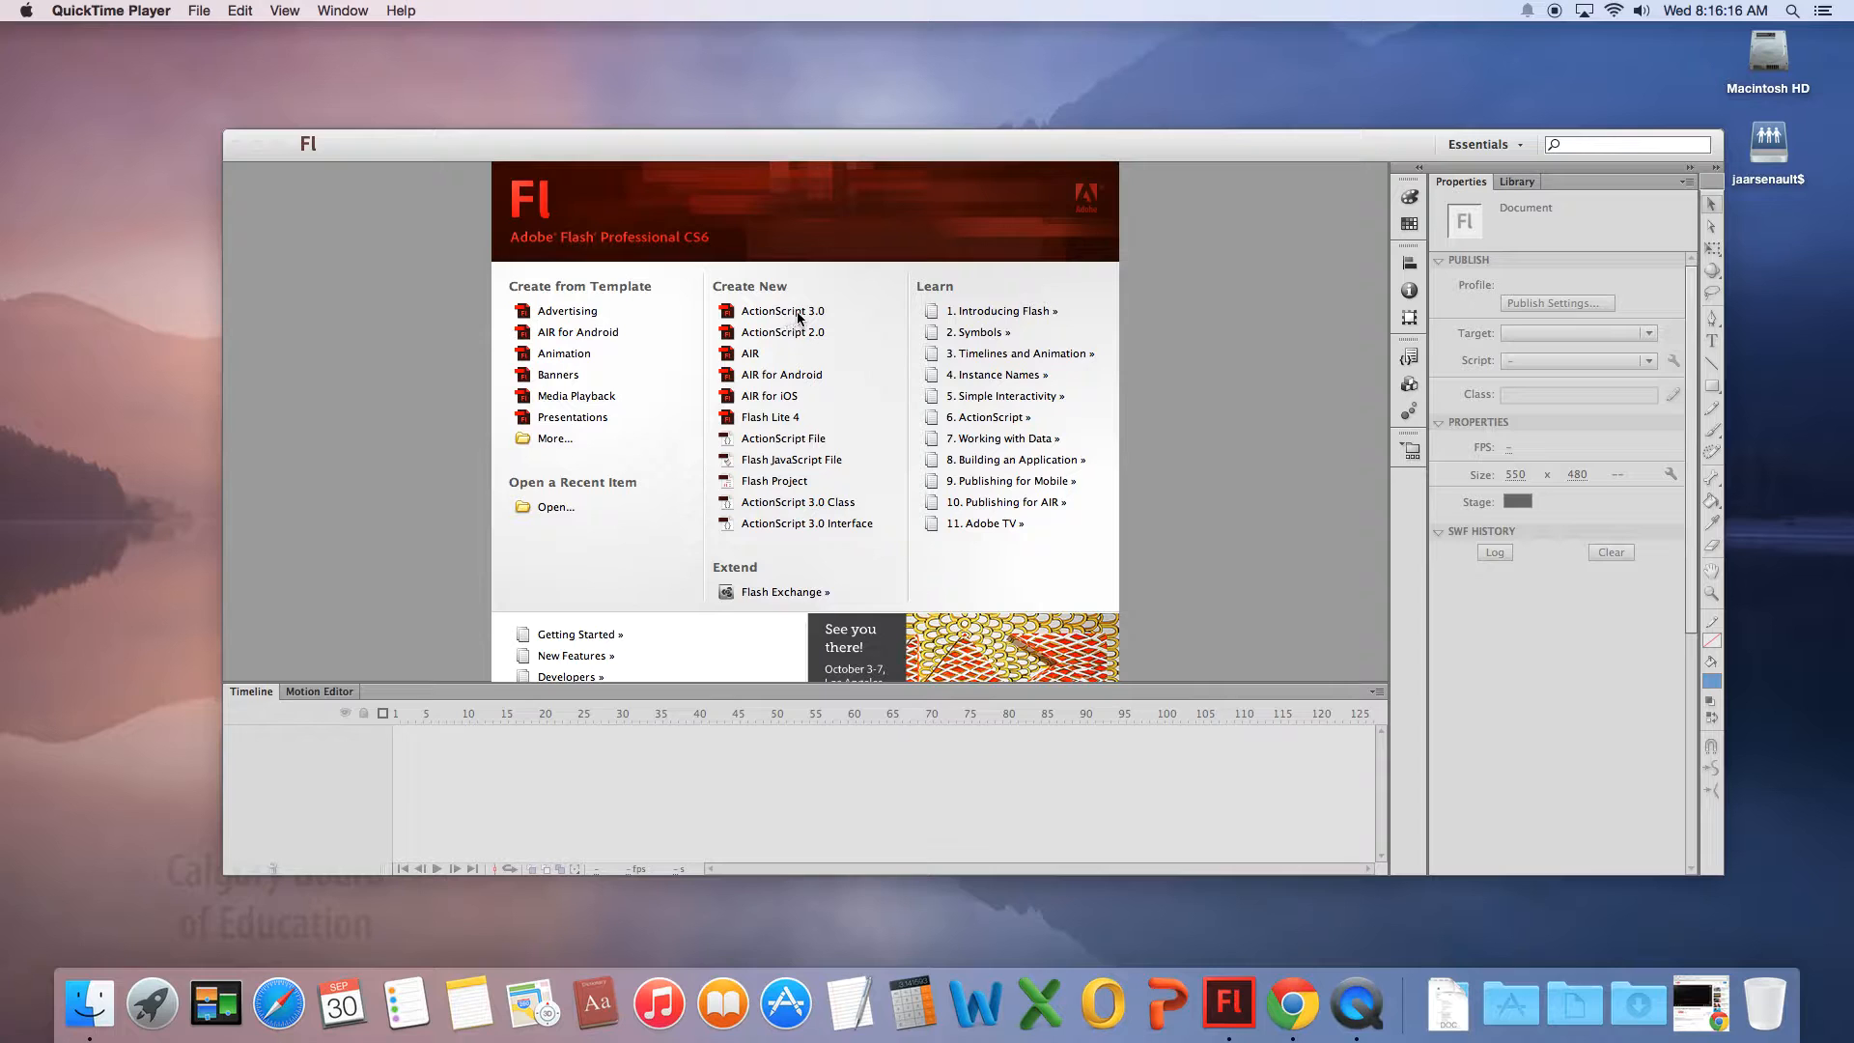
- Create a new ActionScript 3.0 document and enlarge its window to fill the screen
left_click(798, 317)
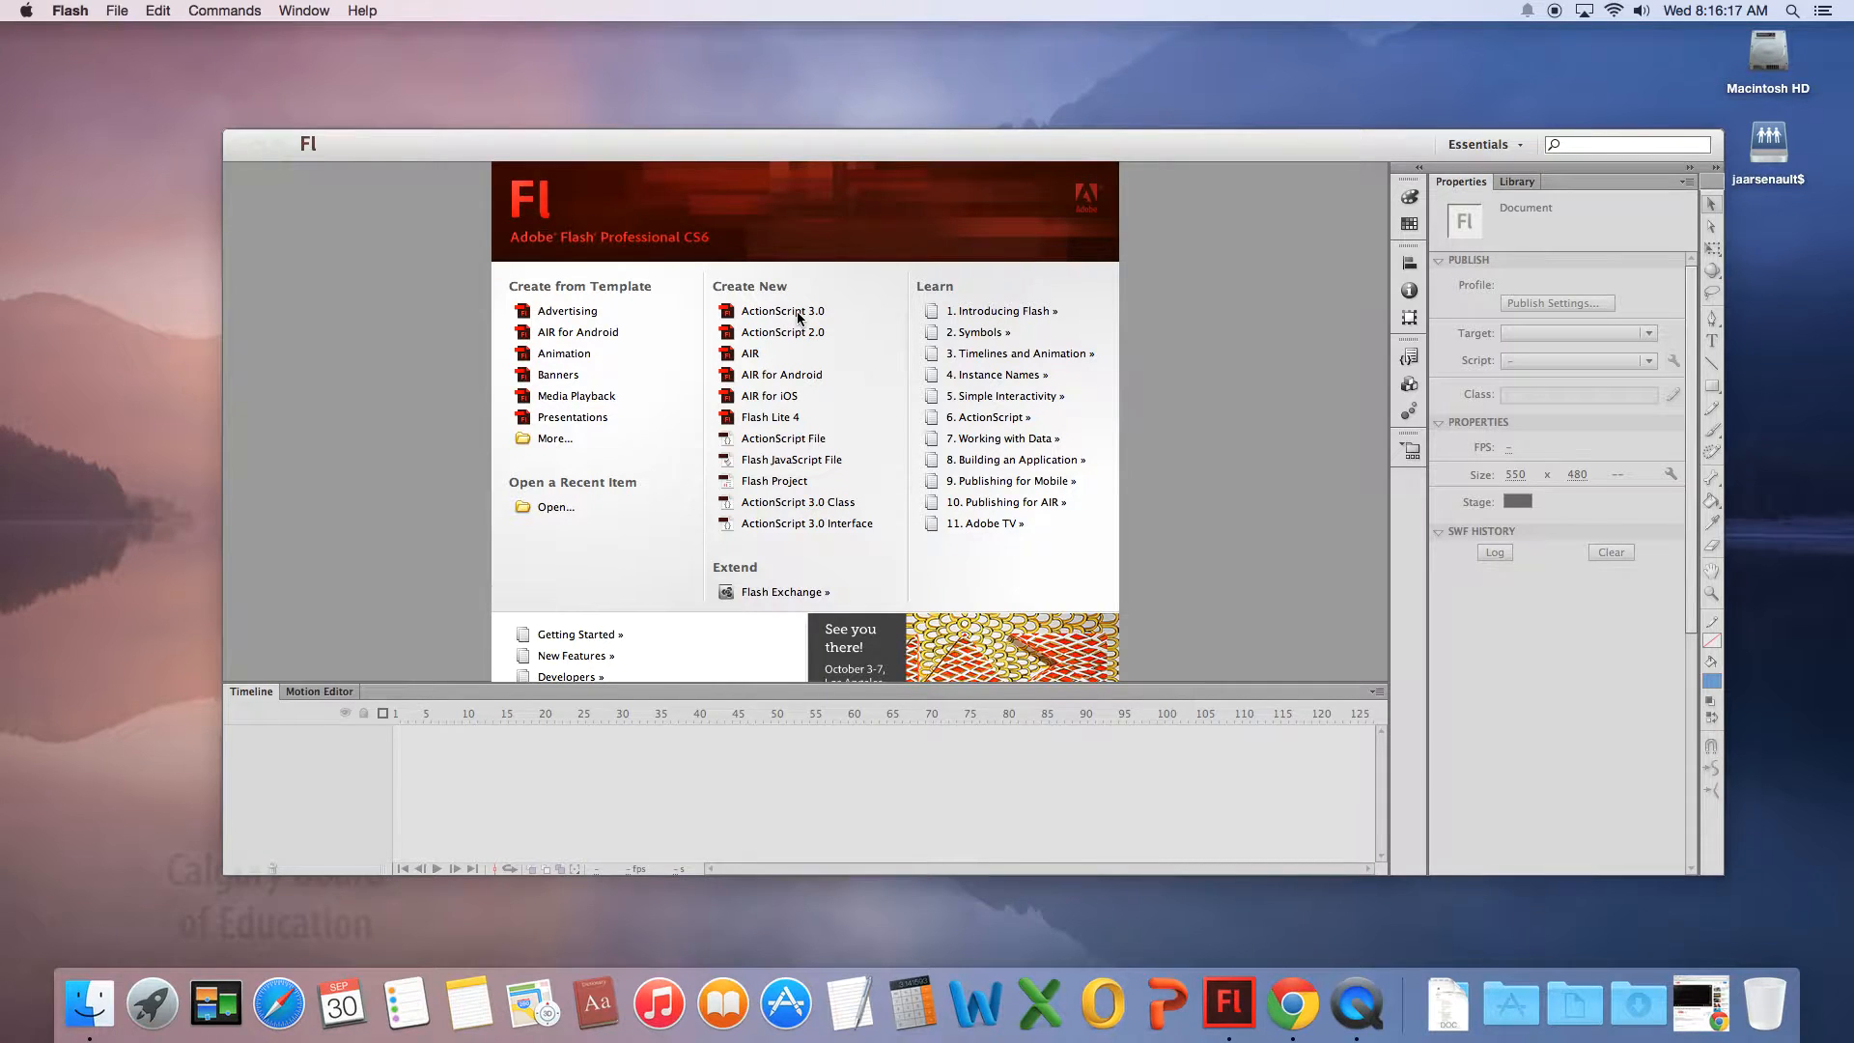
left_click(734, 315)
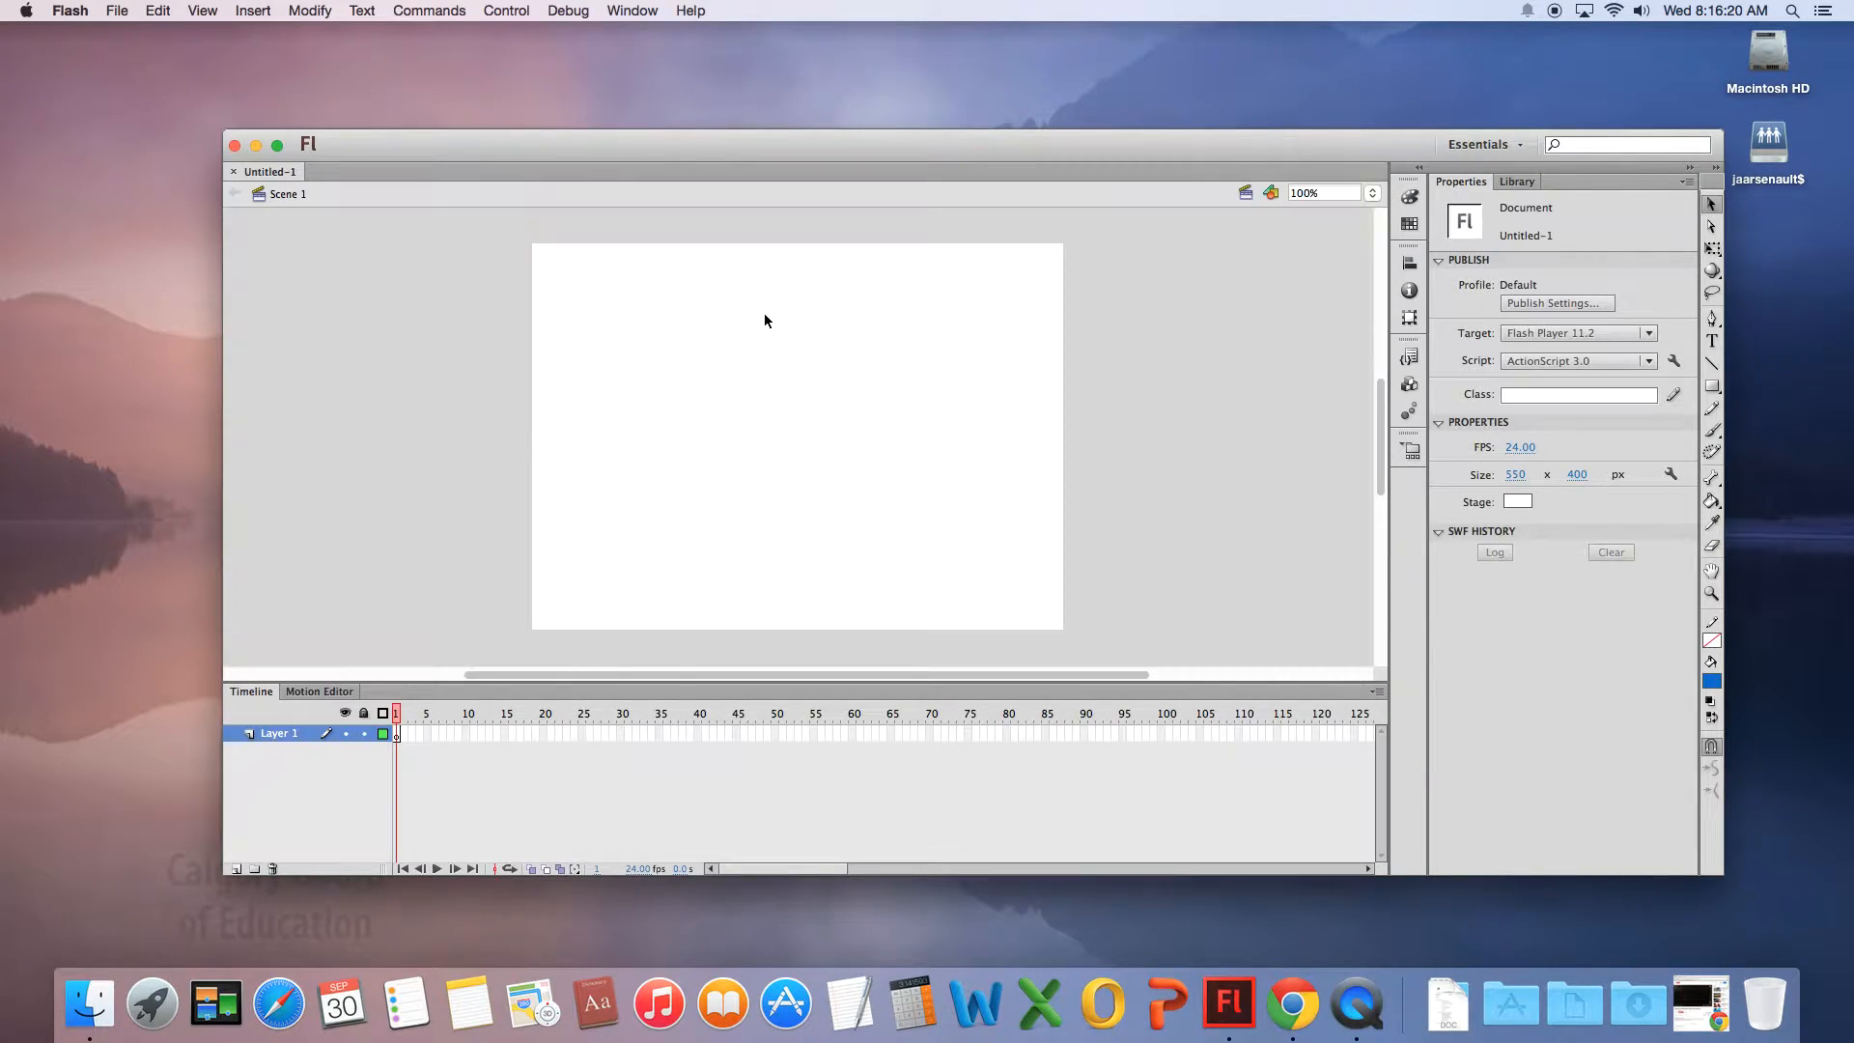
left_click(277, 146)
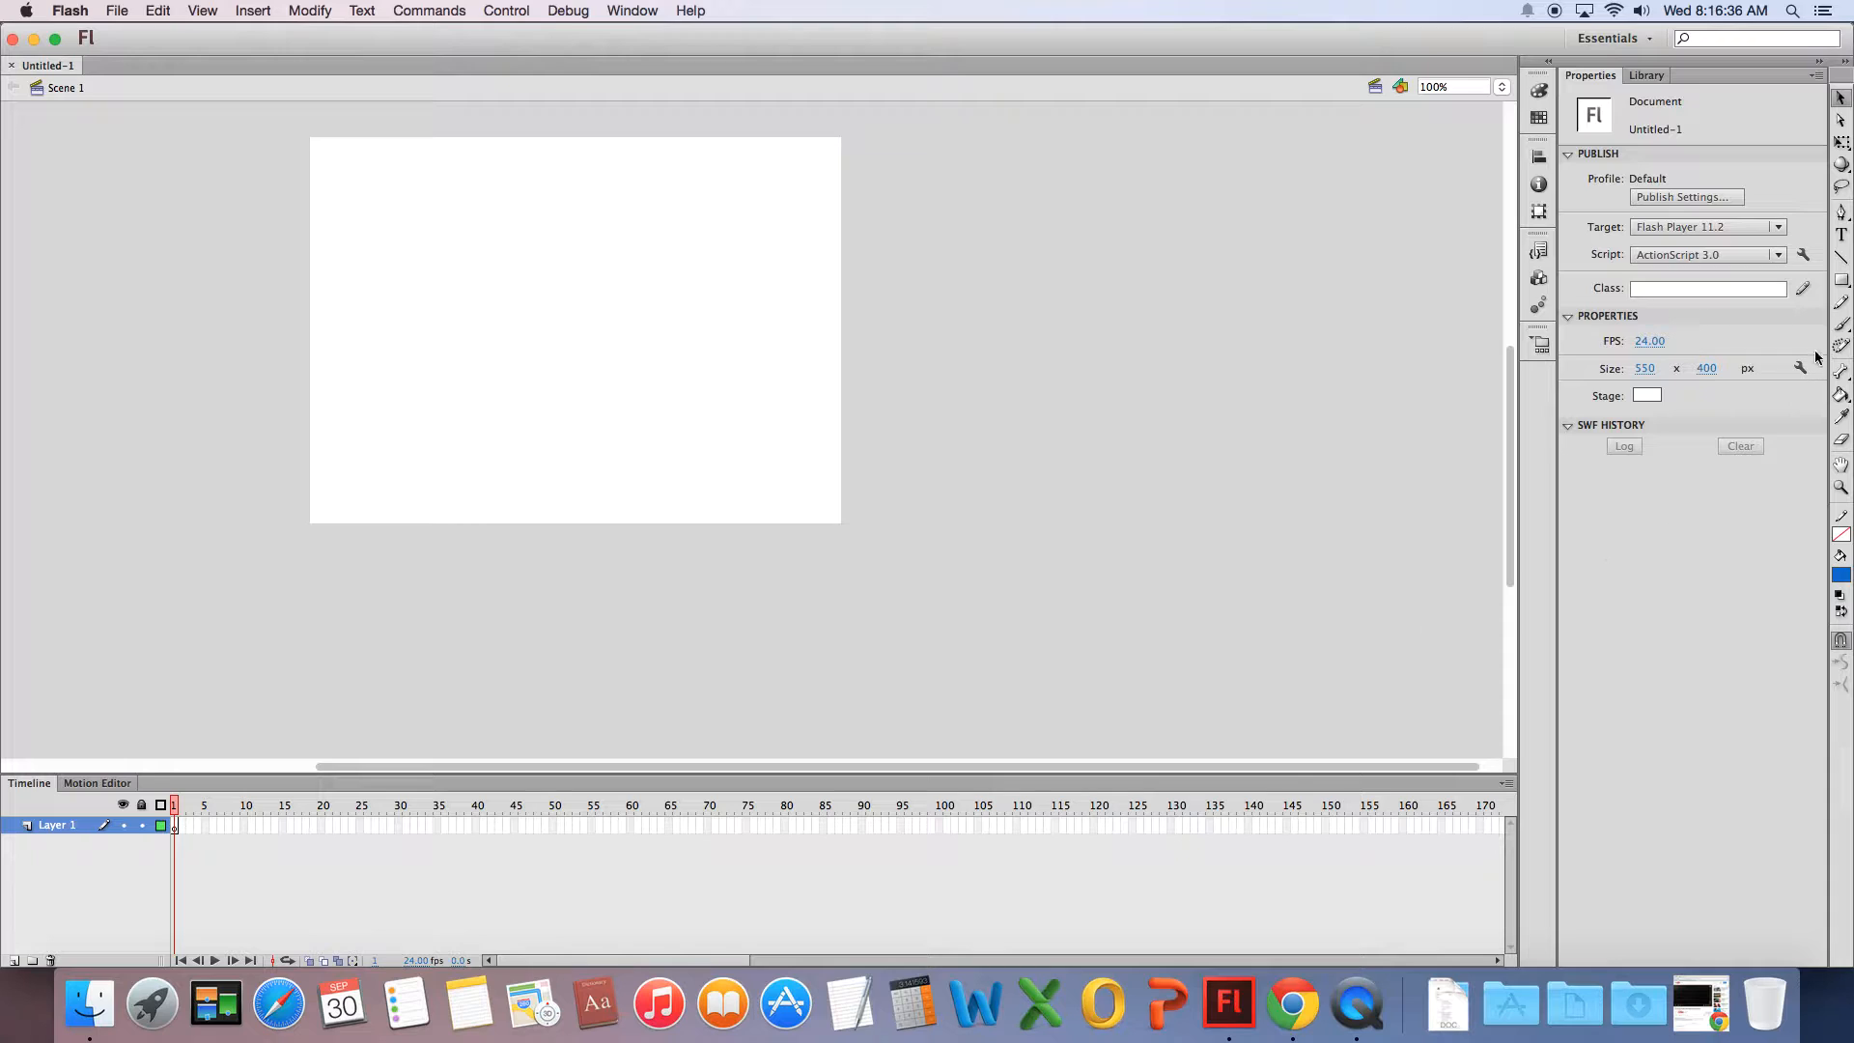
- Draw a blue stick figure with the Brush tool in the left half of the stage on frame 1
left_click(1844, 330)
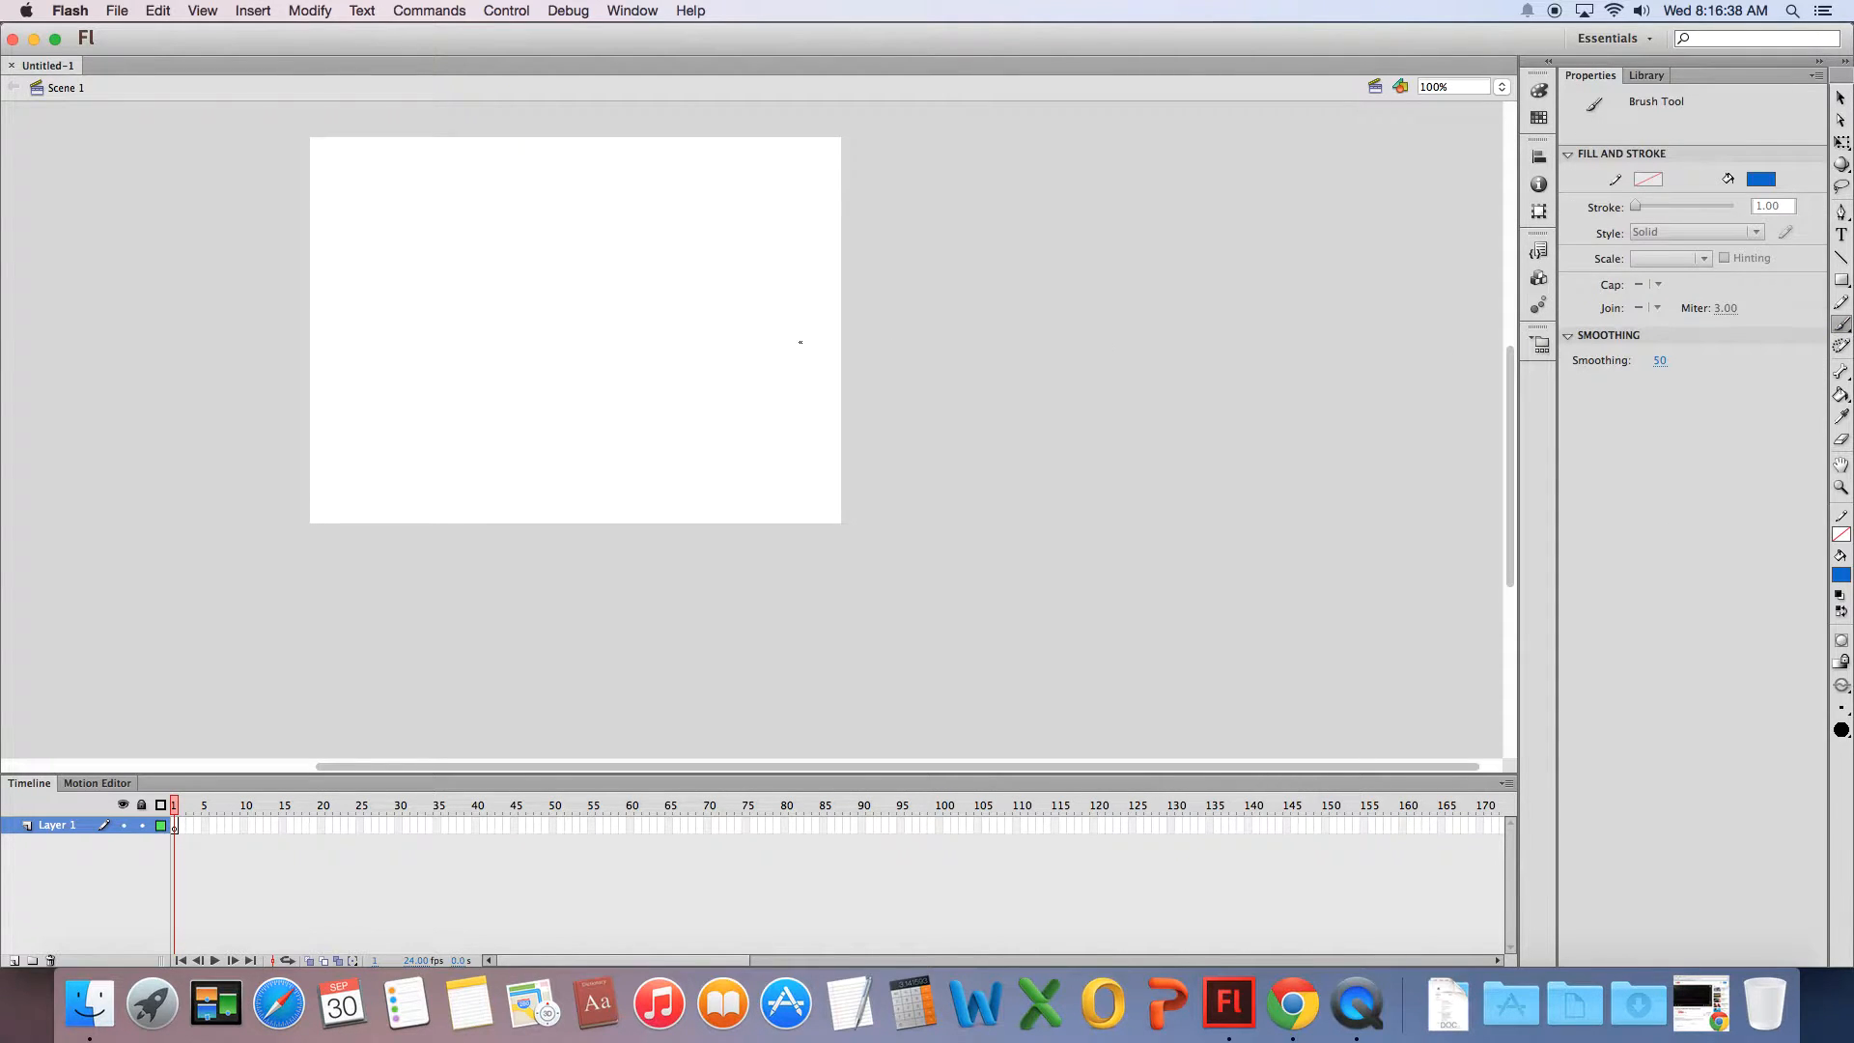
mouse_move(433, 305)
left_mouse_down()
mouse_move(393, 319)
mouse_move(436, 338)
mouse_move(443, 312)
mouse_move(428, 302)
mouse_move(415, 401)
mouse_move(429, 450)
mouse_move(397, 448)
left_mouse_up()
mouse_move(417, 371)
left_mouse_down()
mouse_move(453, 365)
mouse_move(424, 395)
mouse_move(432, 358)
left_mouse_up()
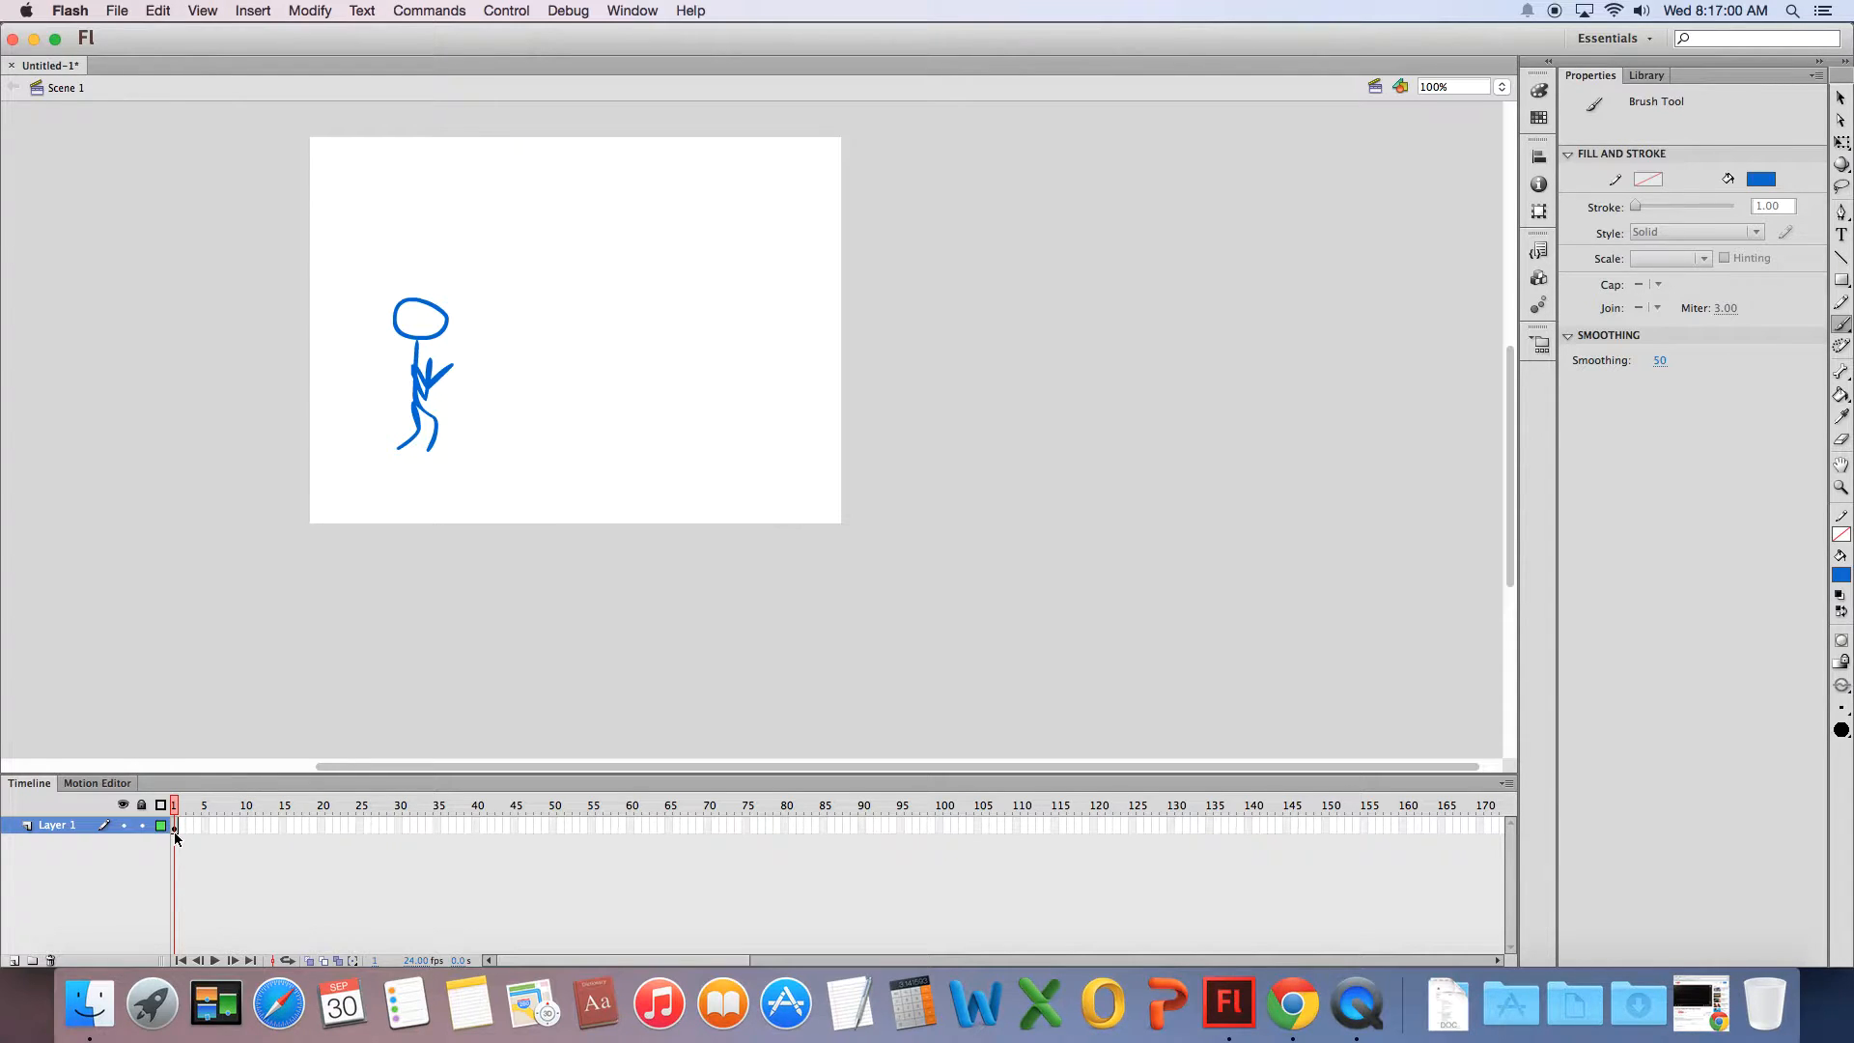
- Insert a keyframe at frame 5 of Layer 1
left_click(351, 826)
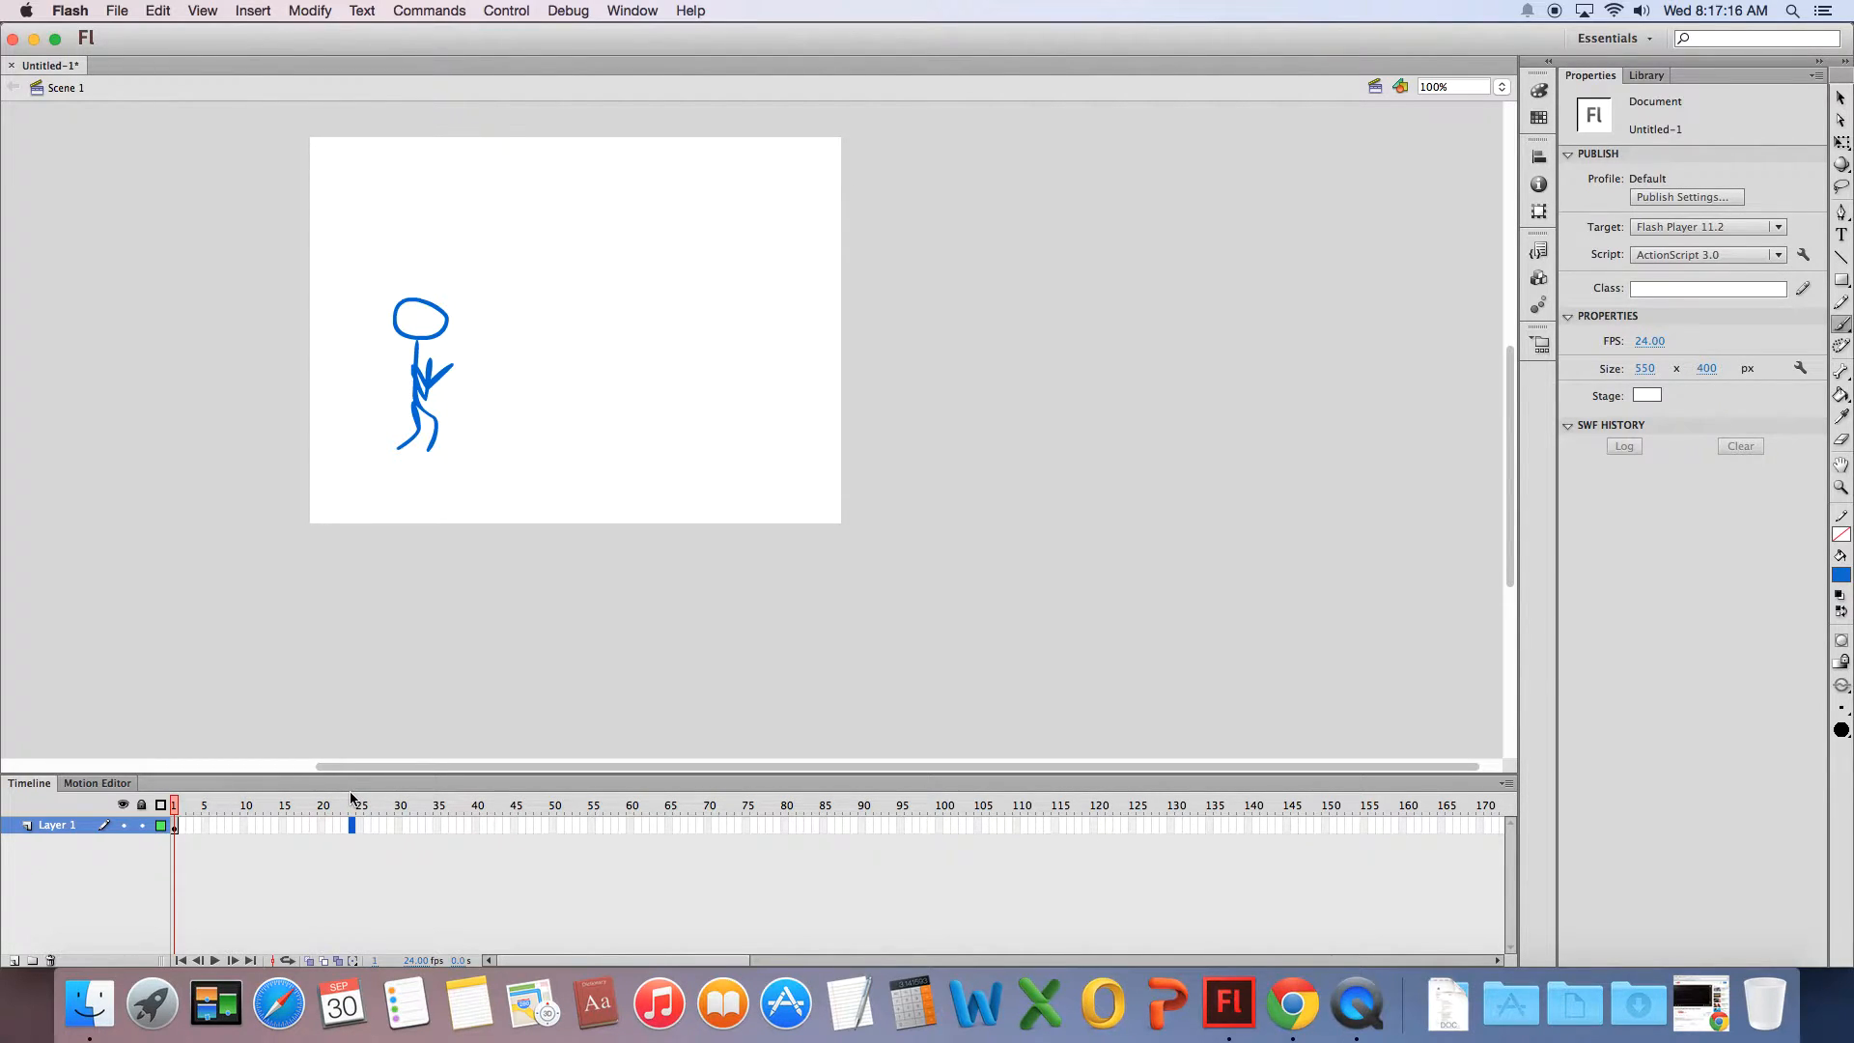
left_click(206, 826)
right_click(205, 827)
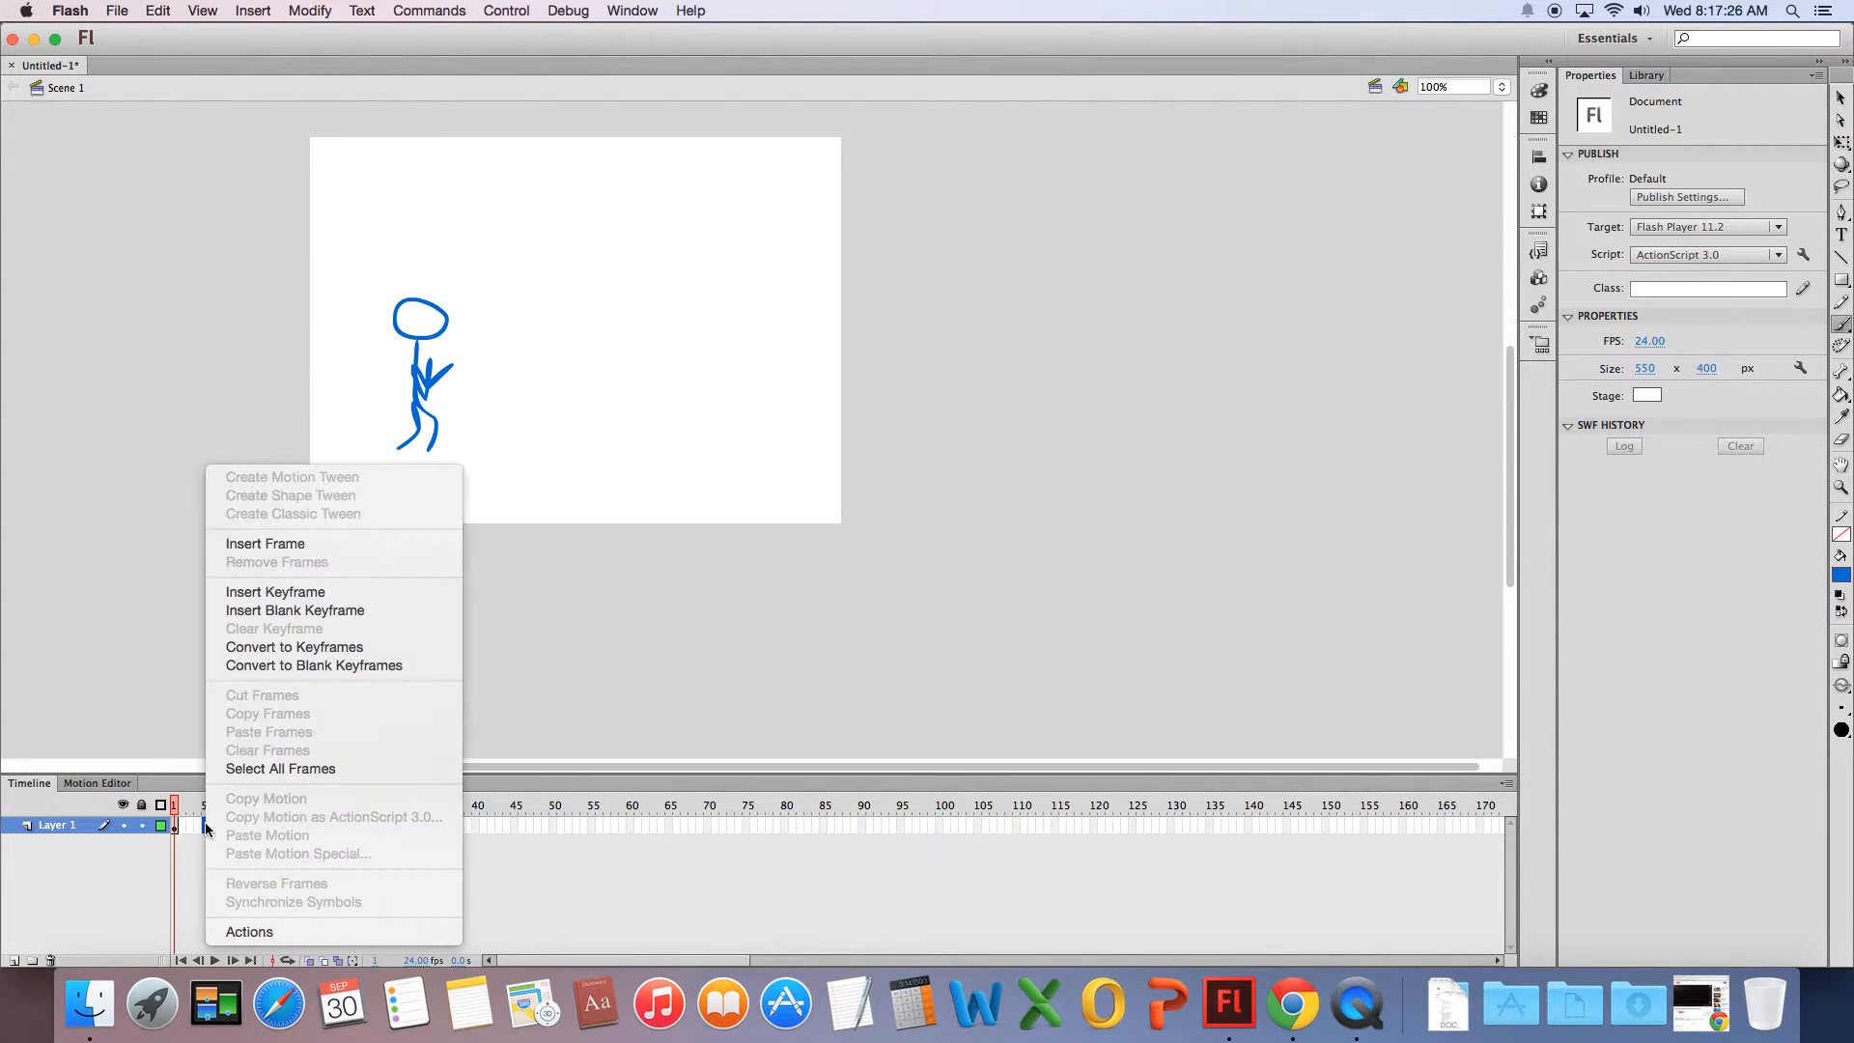
left_click(367, 593)
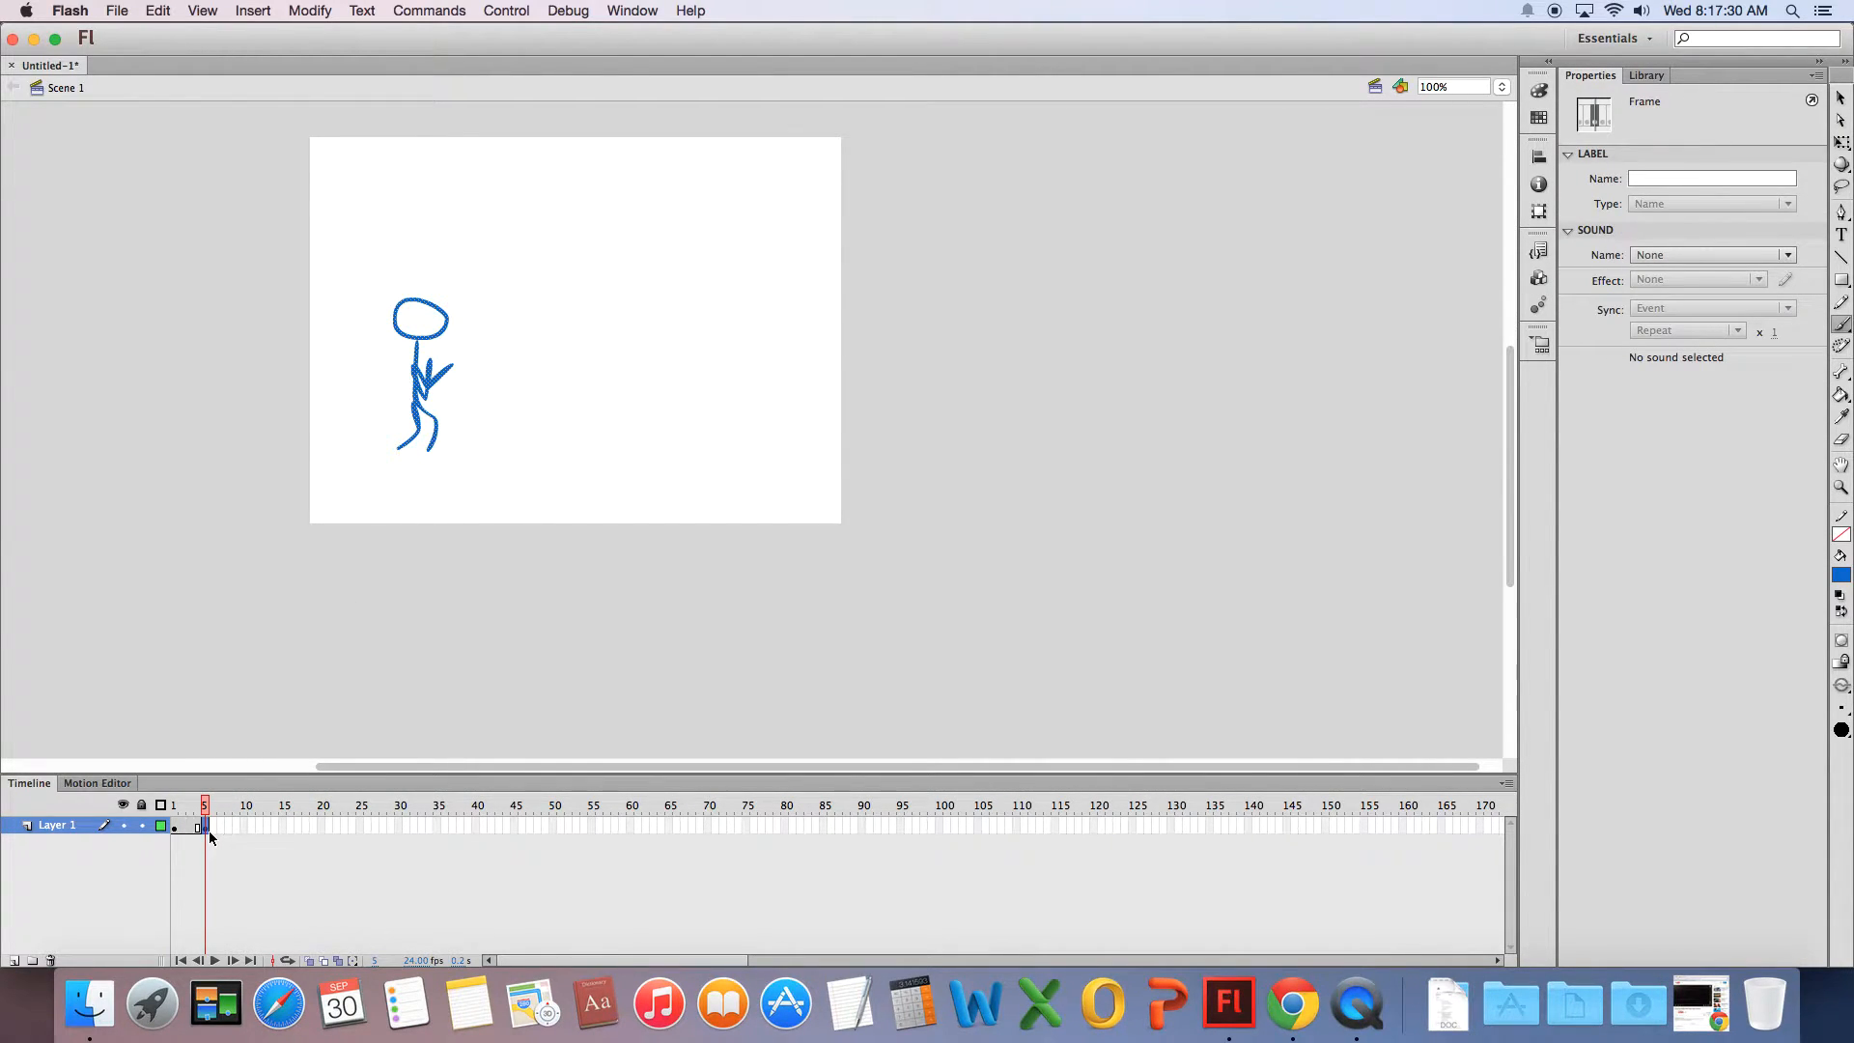
mouse_move(205, 805)
left_mouse_down()
mouse_move(175, 811)
mouse_move(205, 807)
left_mouse_up()
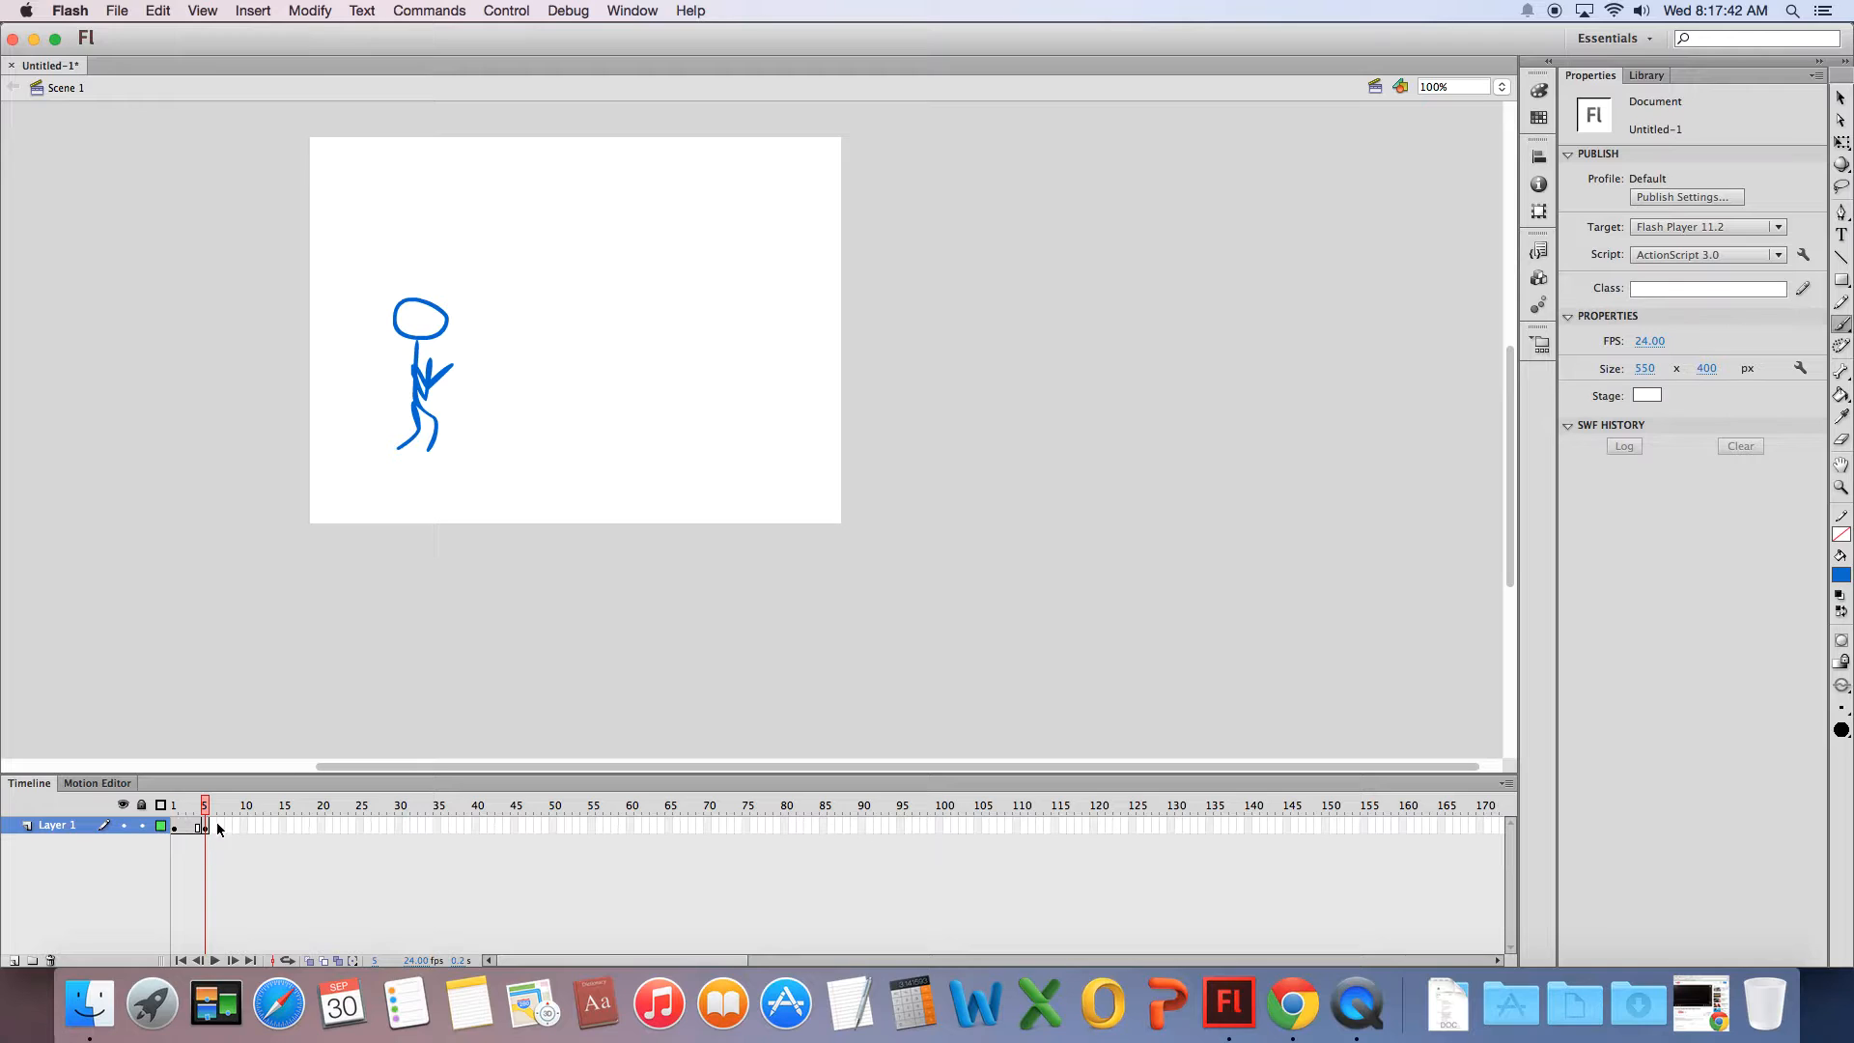
- Select the whole stick figure on frame 5 and move it slightly right, to about X 109
key("v")
mouse_move(360, 282)
left_mouse_down()
mouse_move(447, 322)
mouse_move(496, 465)
left_mouse_up()
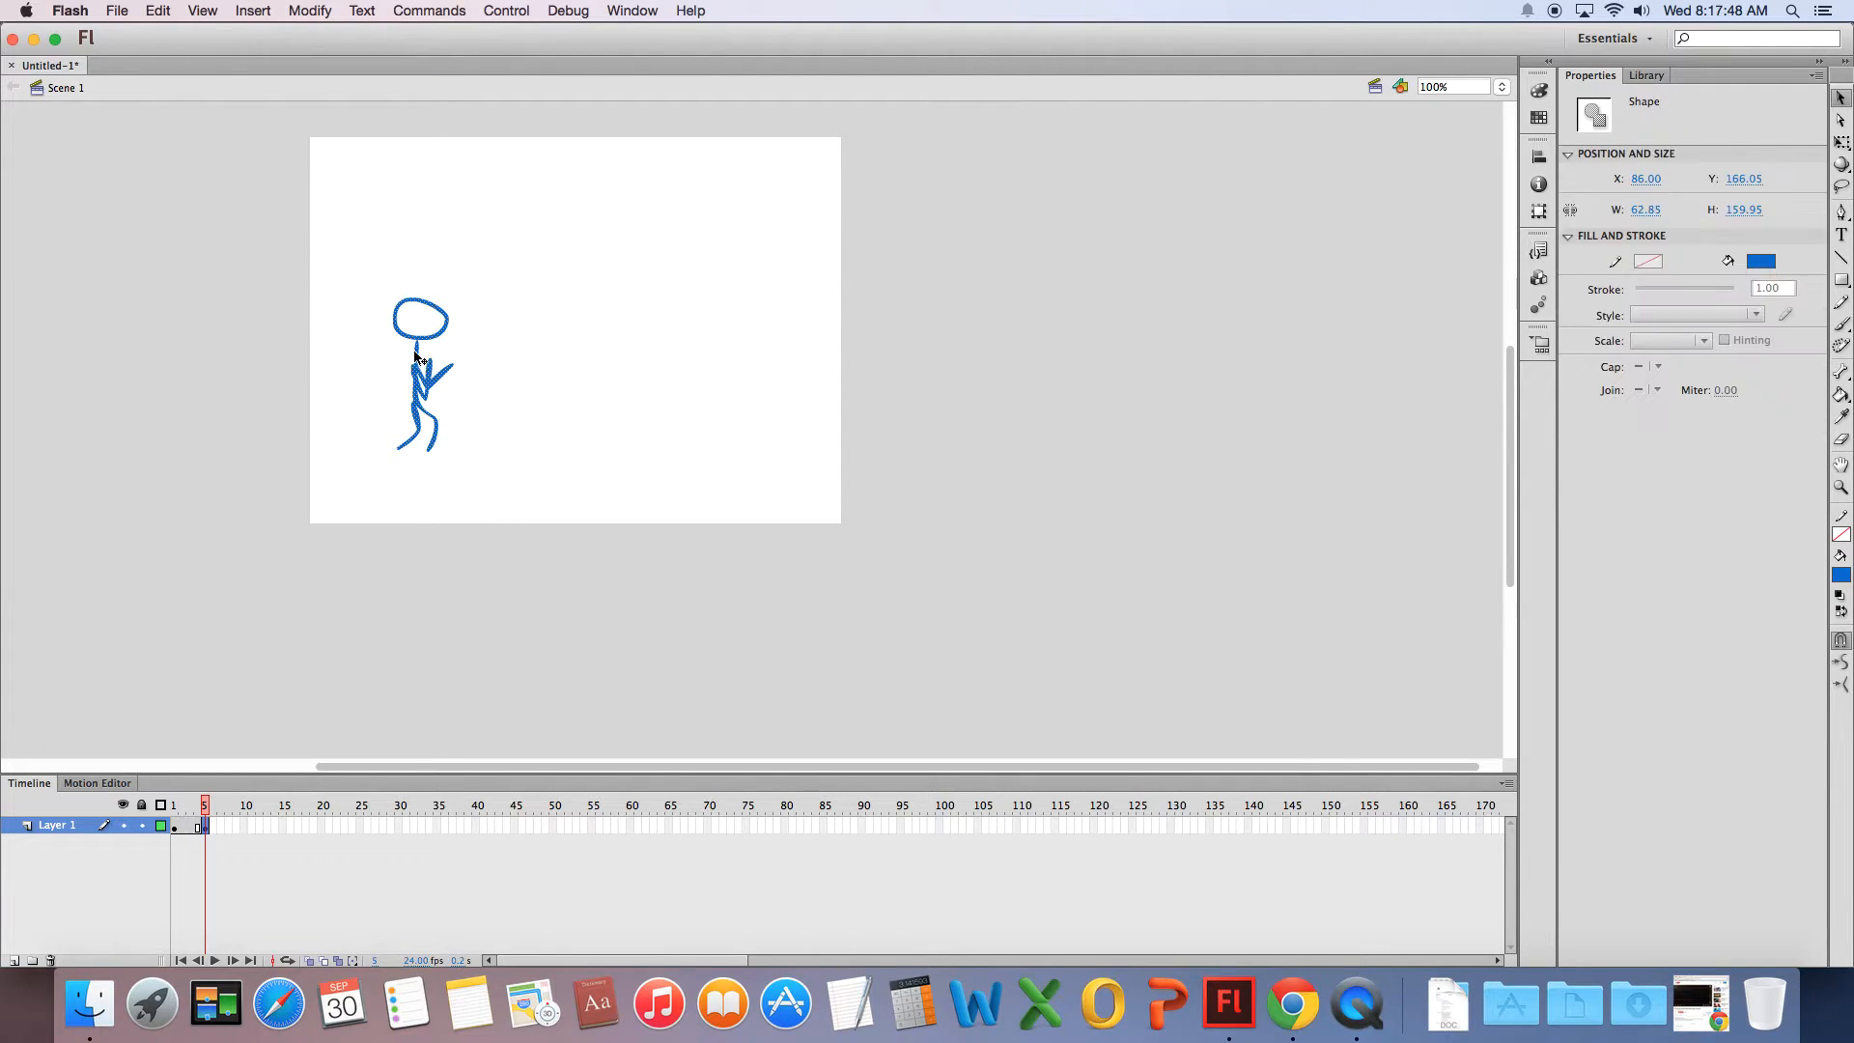
left_click_drag(417, 380, 440, 377)
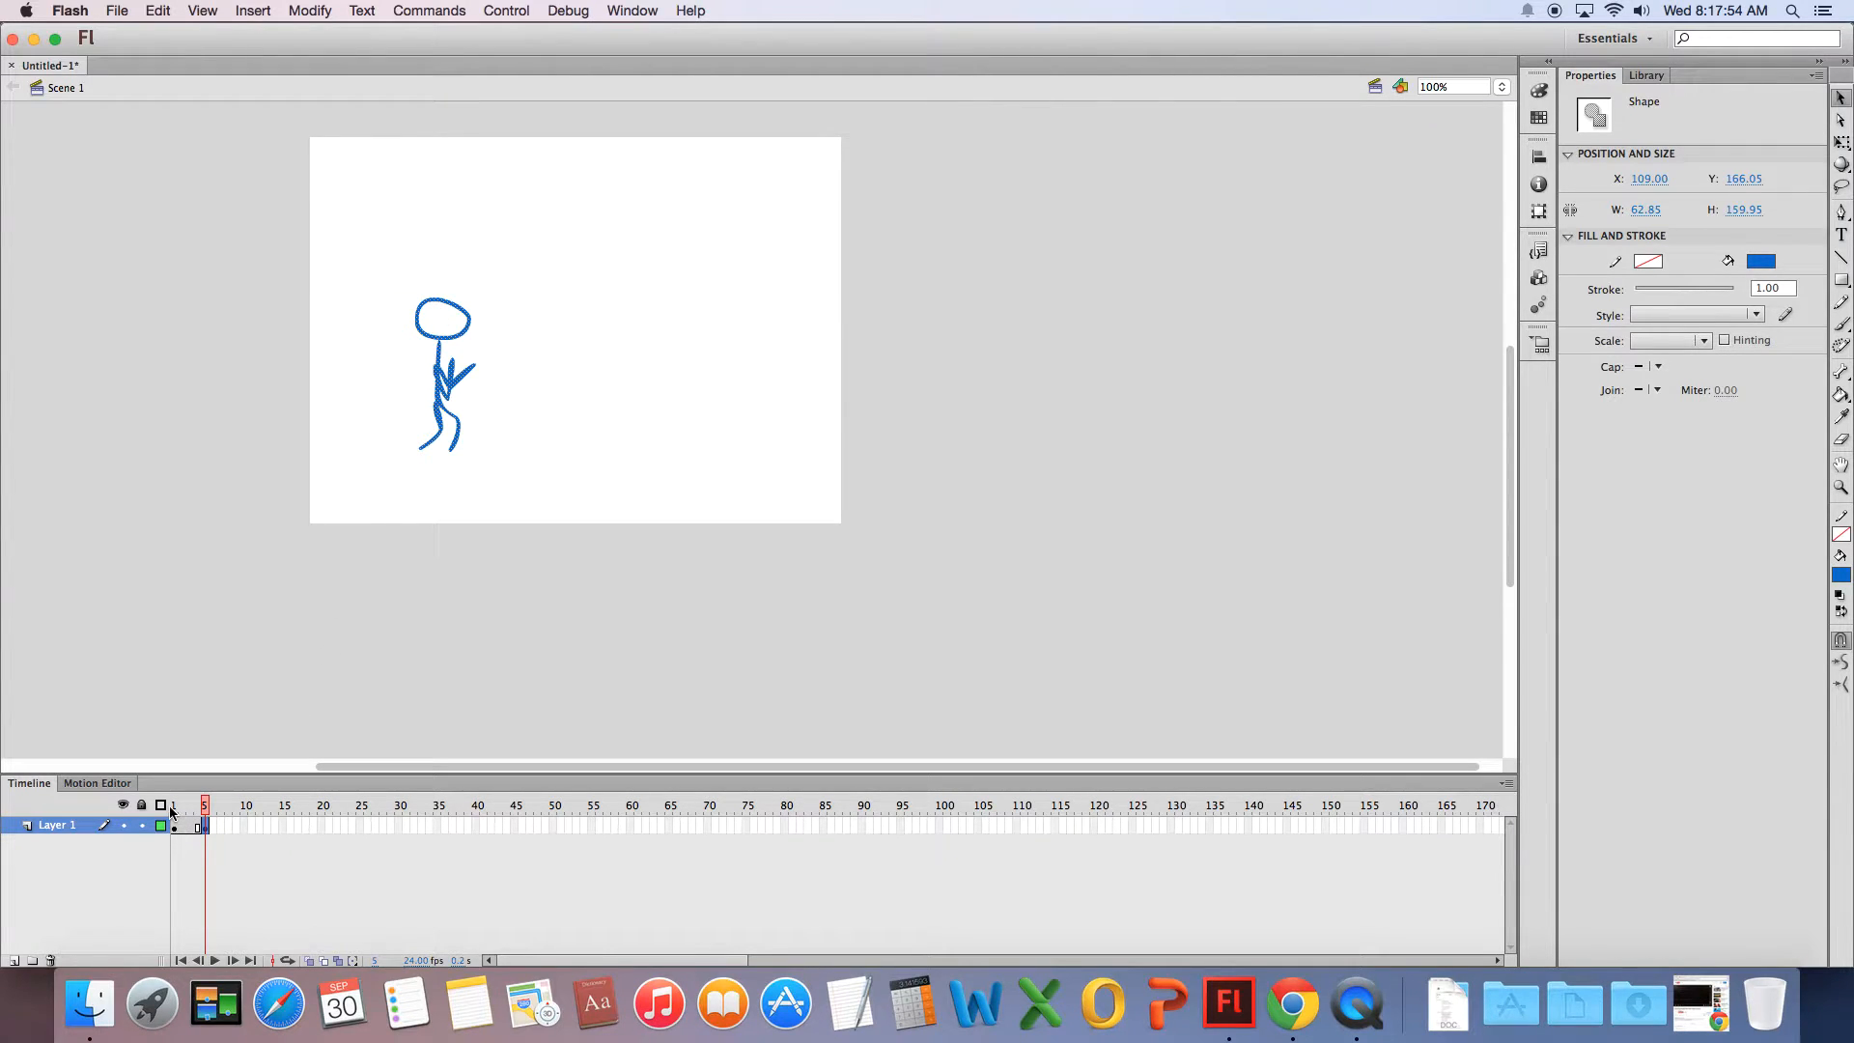
- Add a keyframe at frame 10 and move the stick figure right to about X 132
left_click_drag(172, 808, 206, 811)
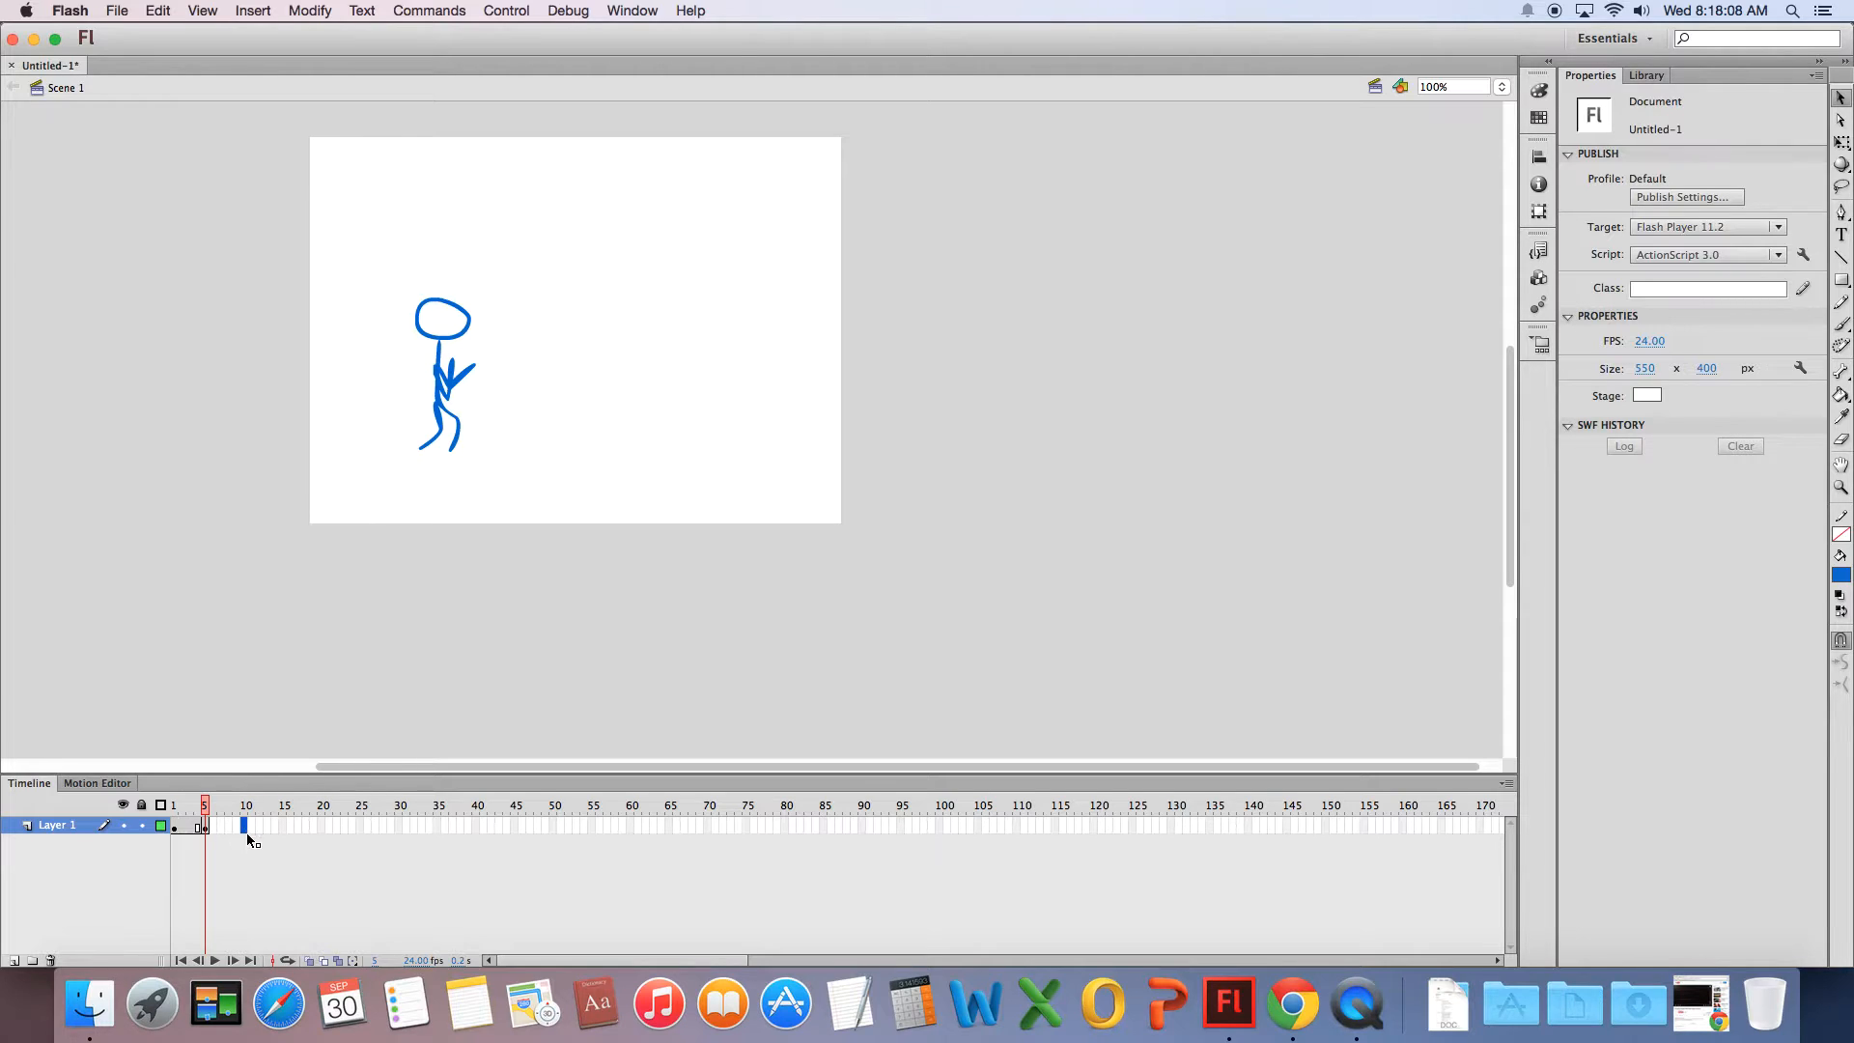
key("F5")
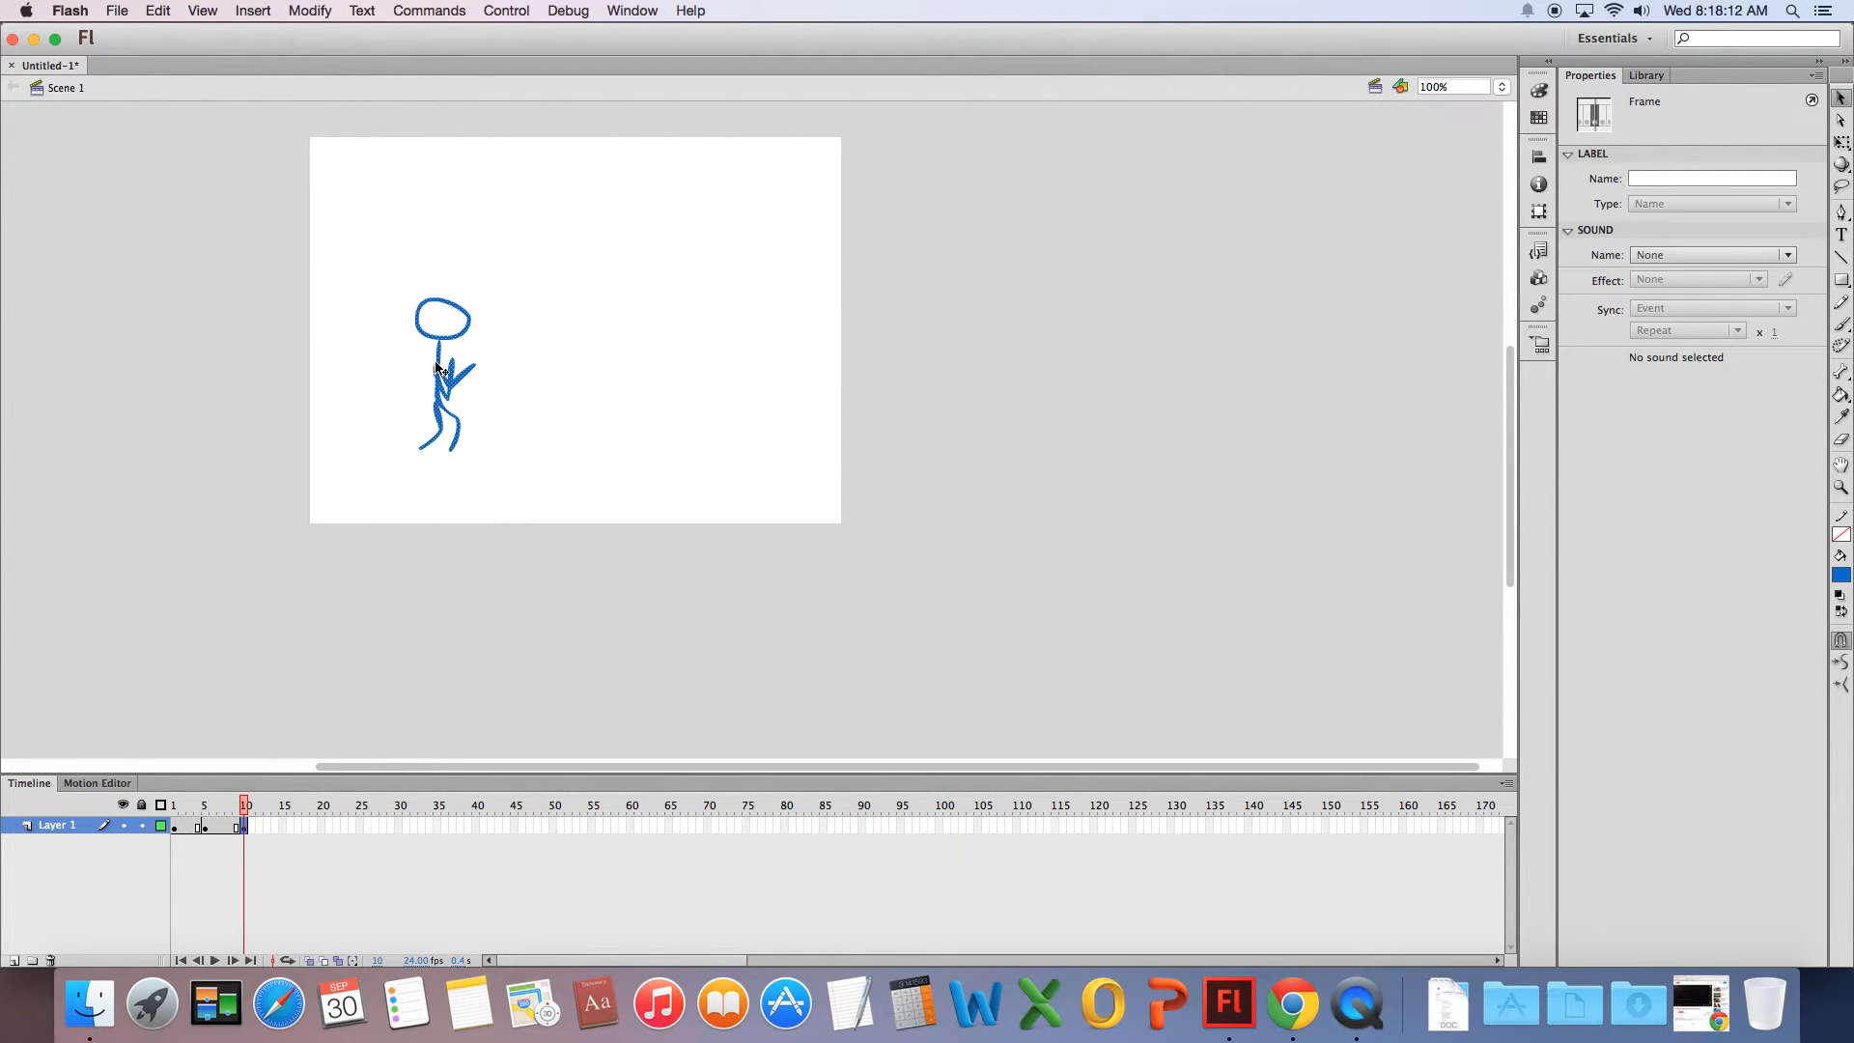
left_click_drag(441, 378, 465, 381)
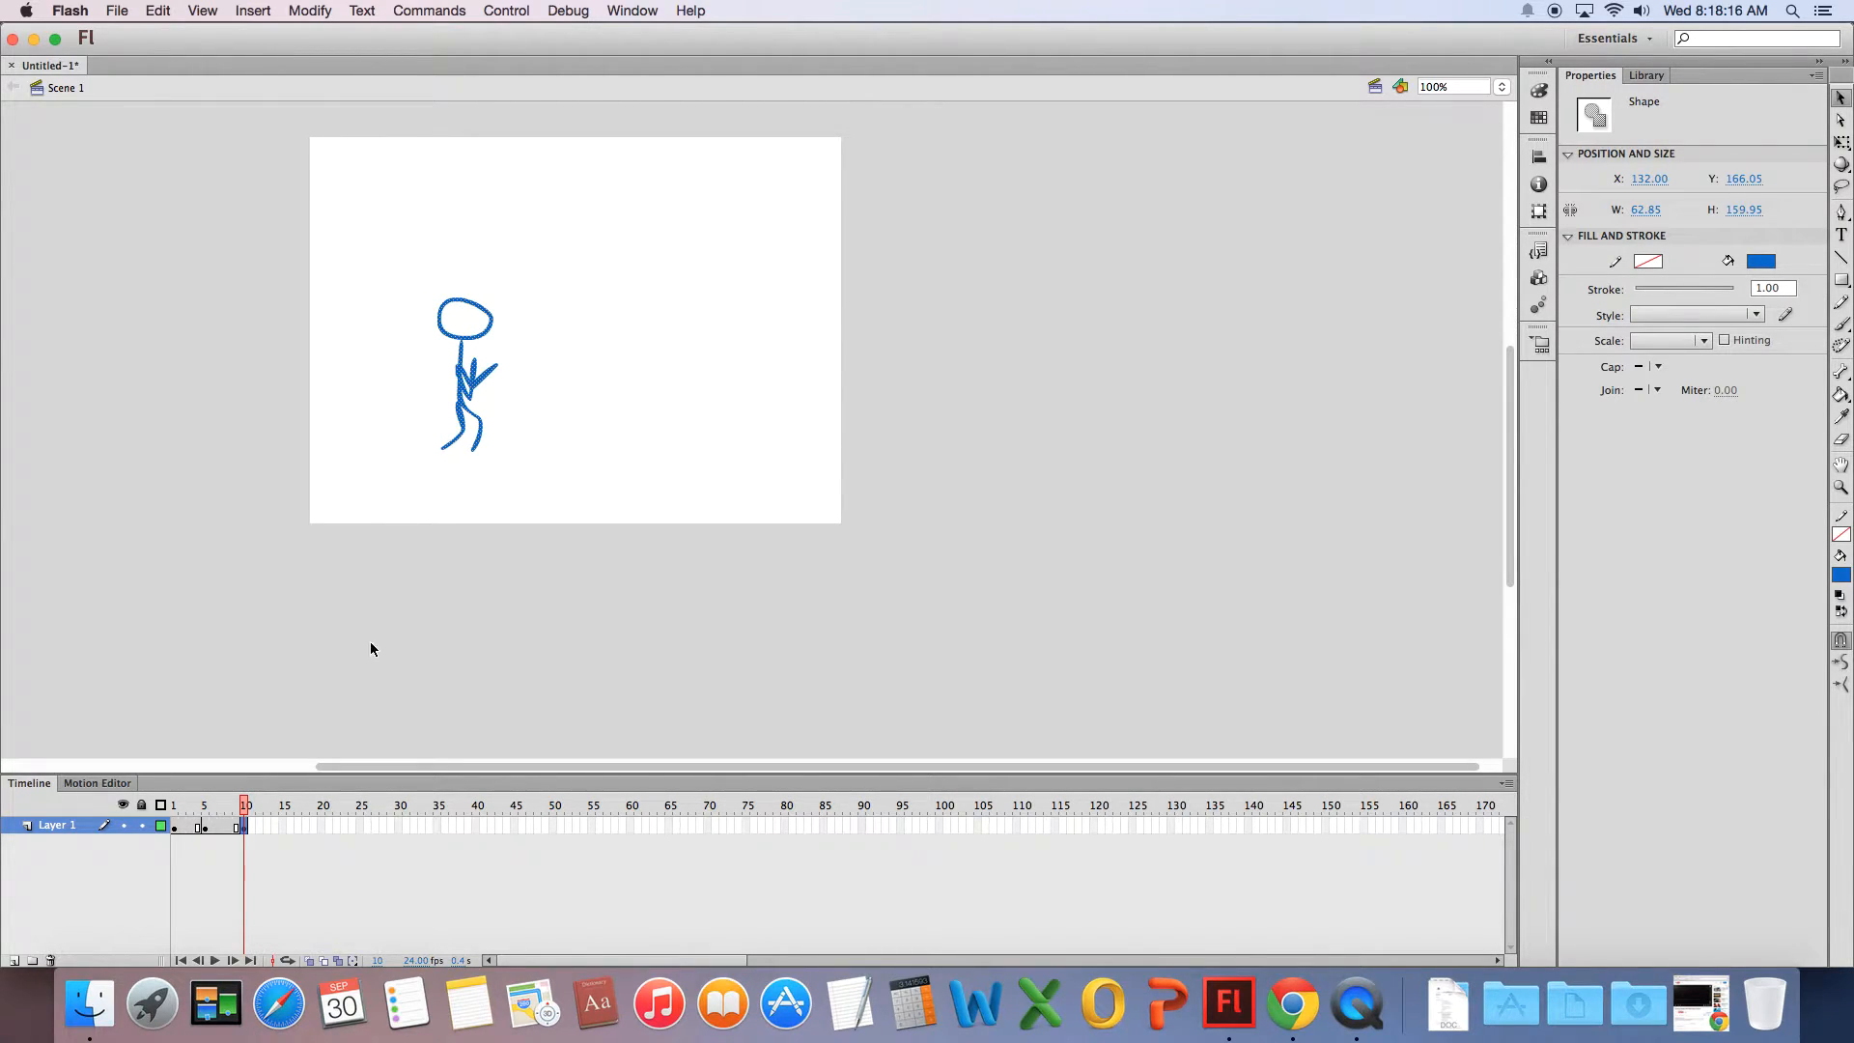
- Add a keyframe at frame 15 with the stick figure moved right to about X 160, plus a keyframe at frame 16
left_click(286, 826)
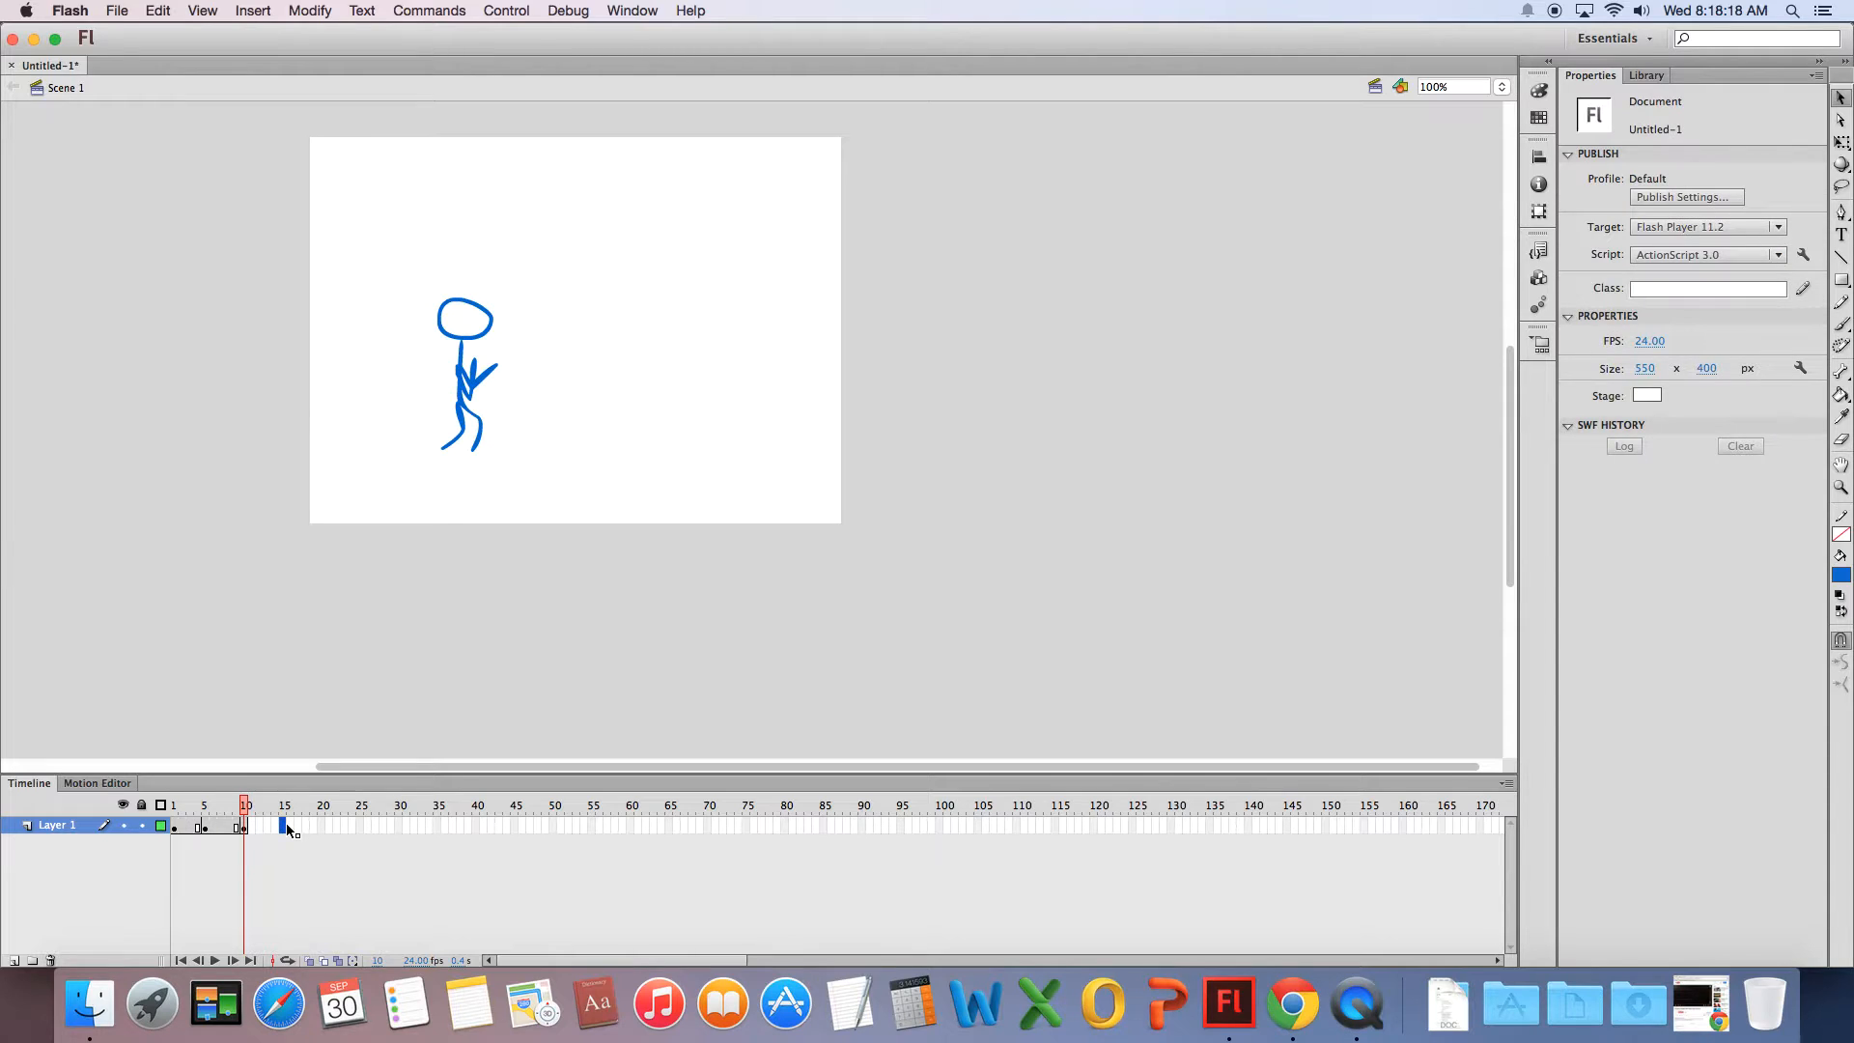
key("F6")
left_click_drag(466, 378, 491, 374)
key("F6")
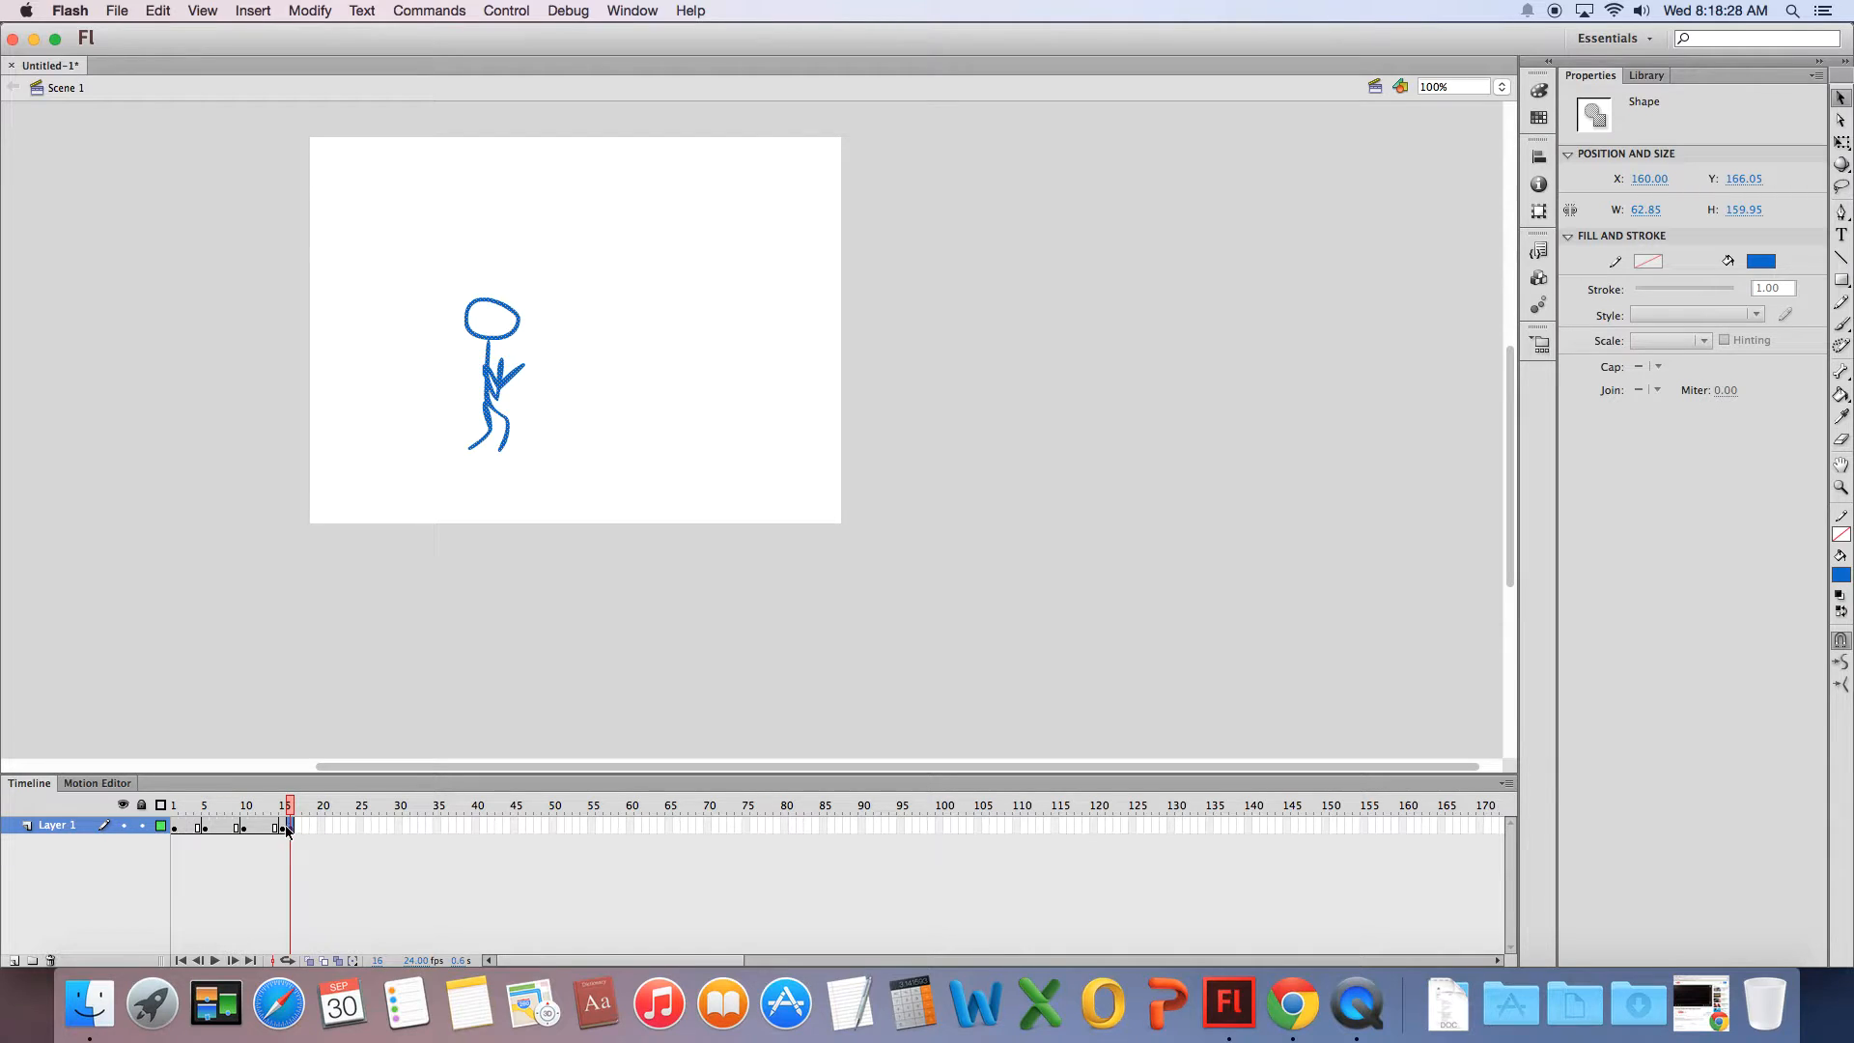
- Add a keyframe at frame 20 and move the stick figure right to about X 190
left_click(322, 824)
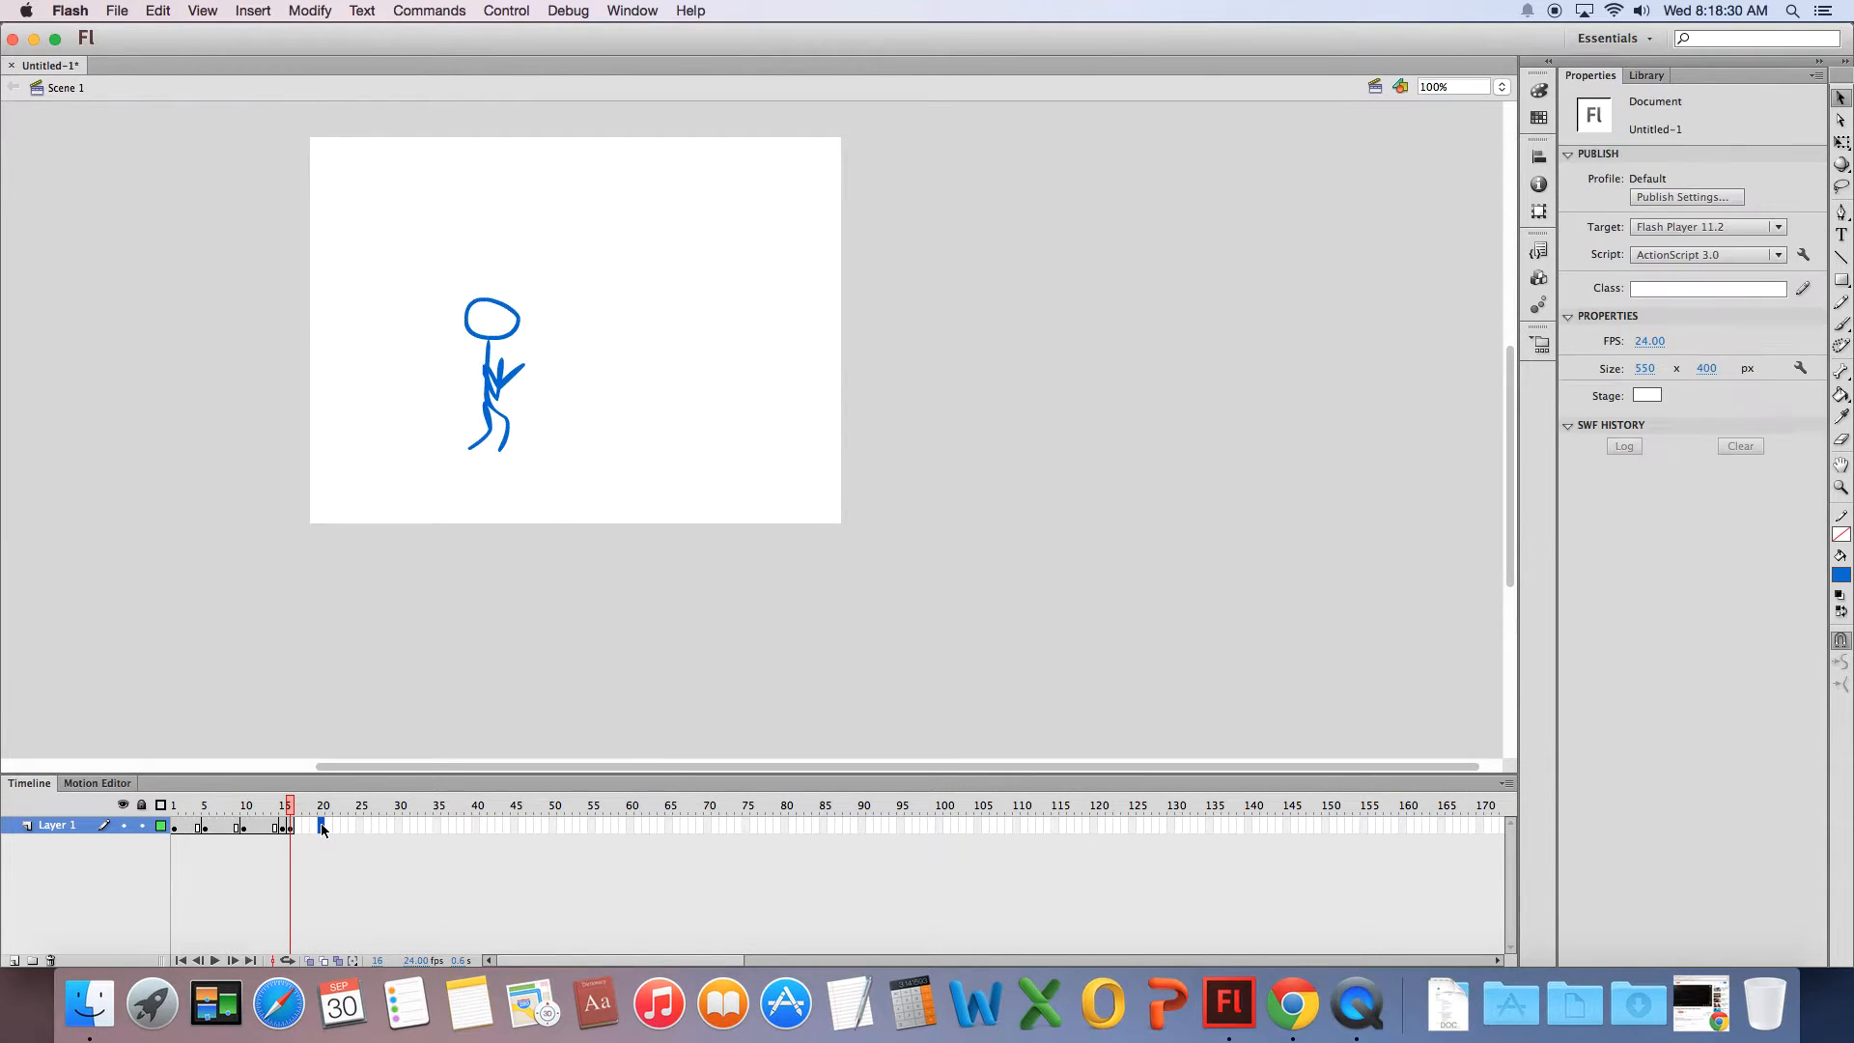
key("F6")
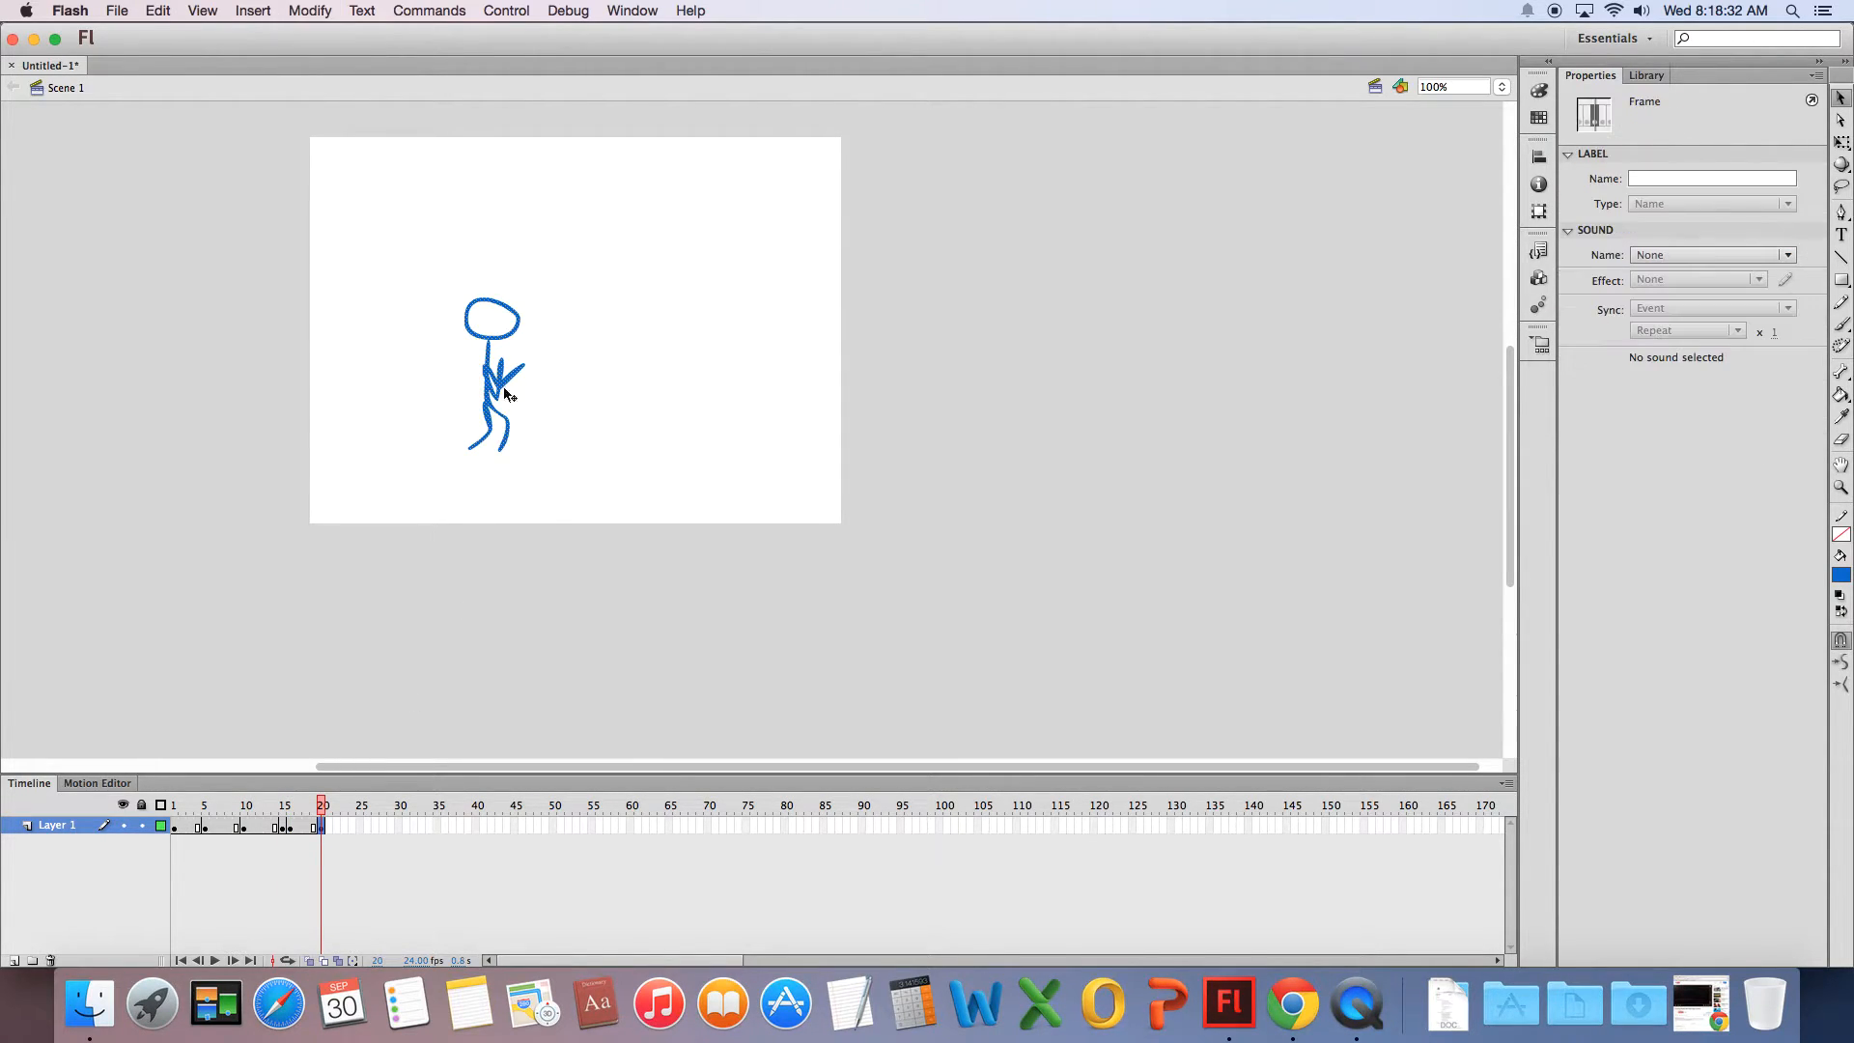
left_click_drag(488, 375, 516, 377)
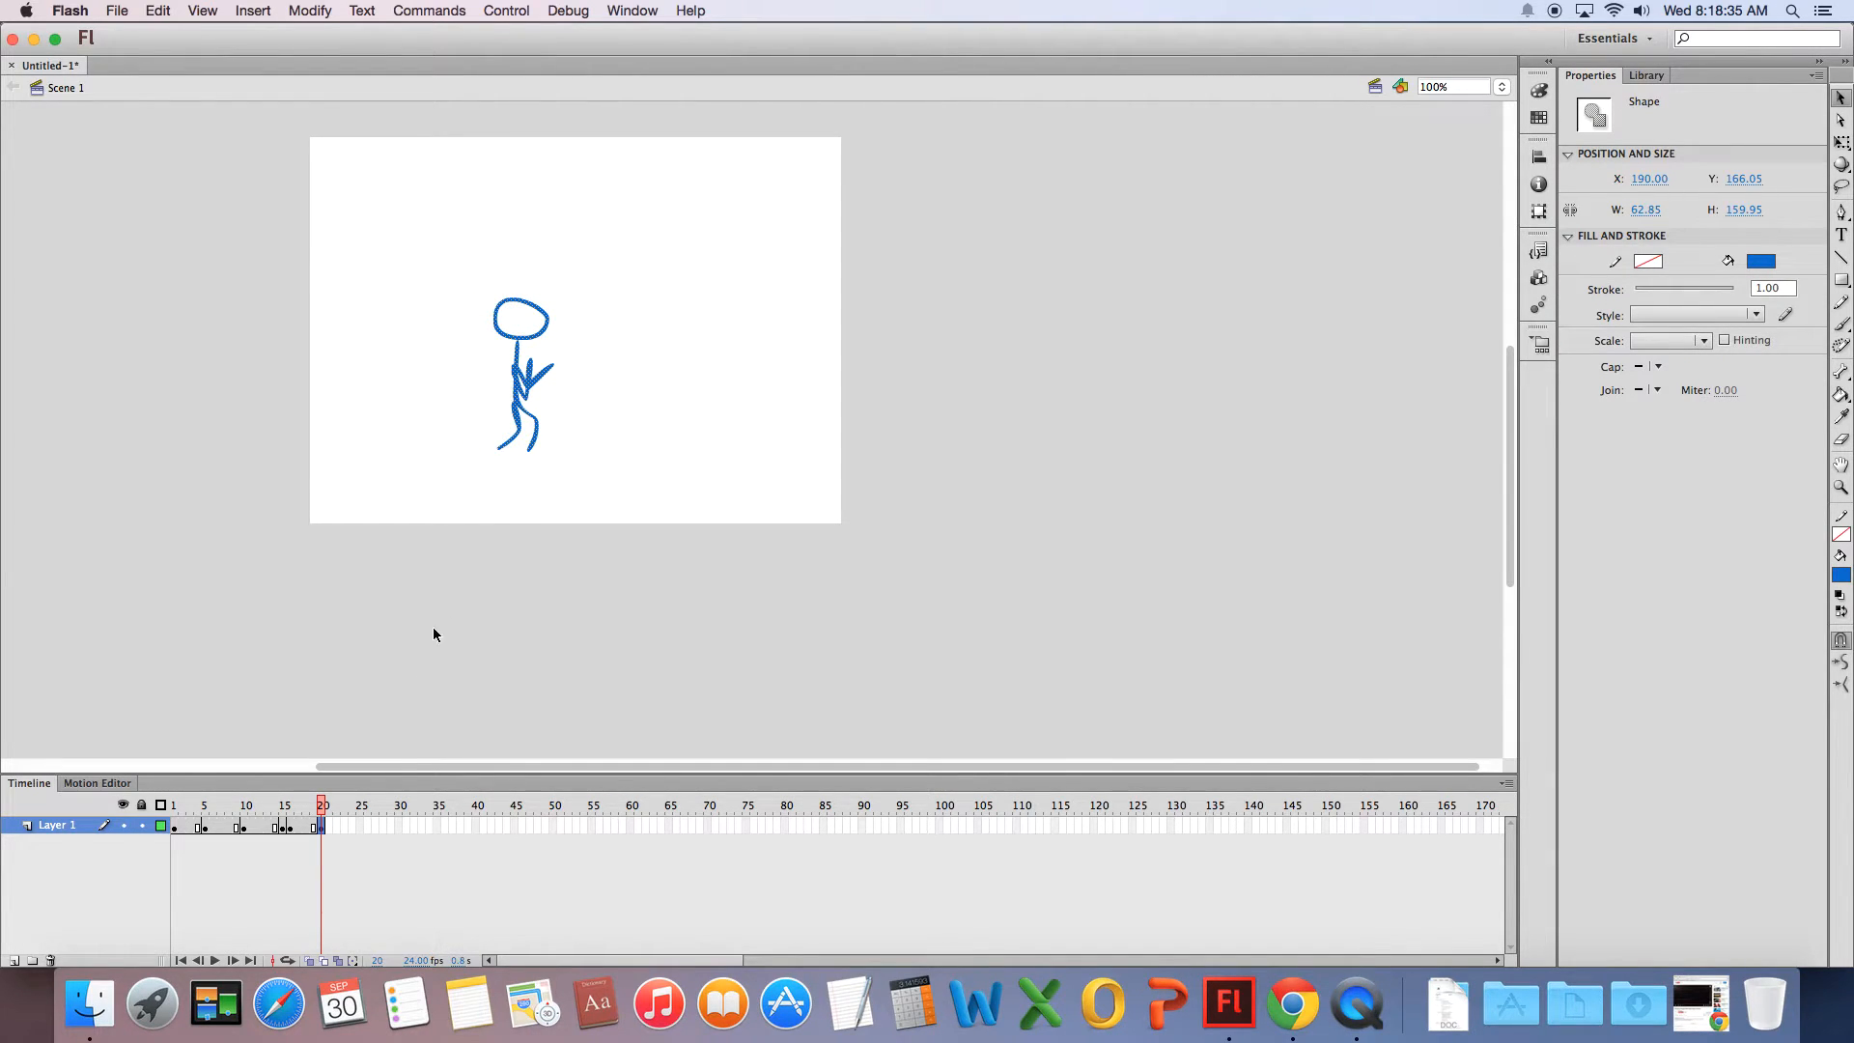
- Add a keyframe at frame 25 and move the stick figure right to about X 223
left_click(359, 826)
key("F6")
left_click_drag(517, 375, 548, 375)
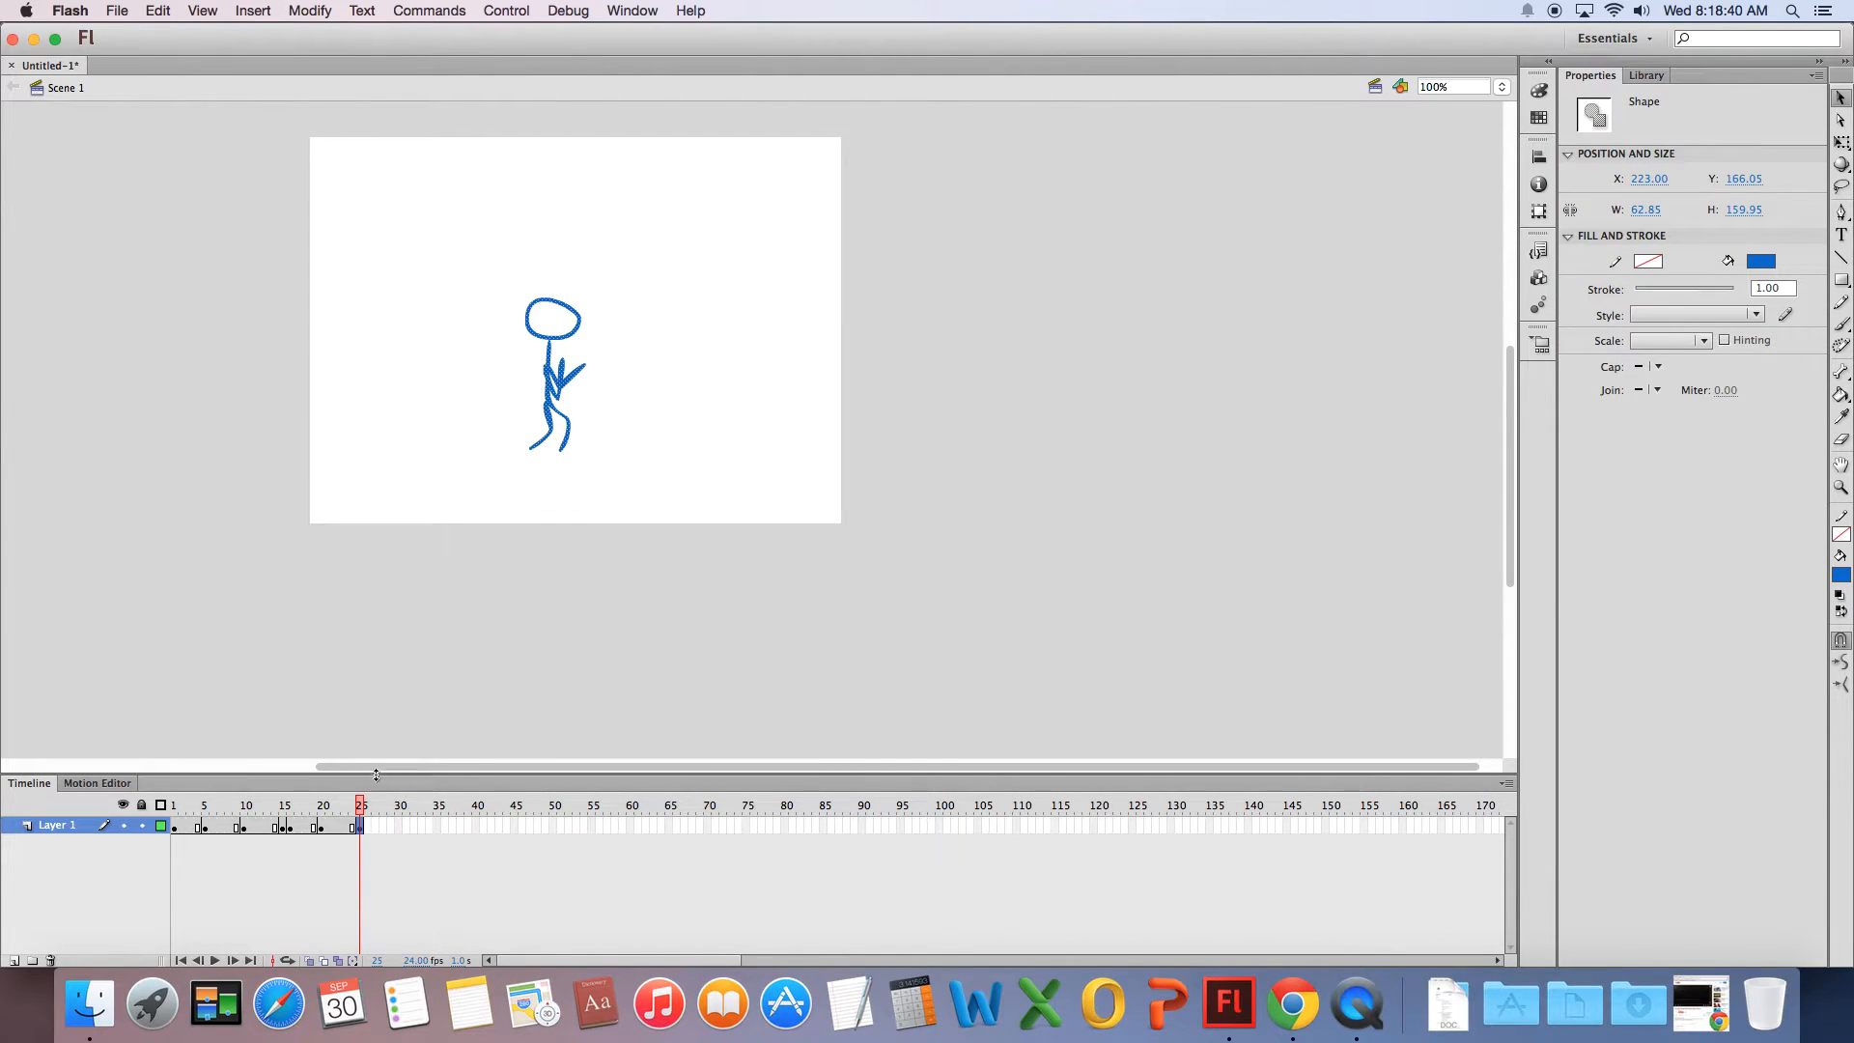
- Test the movie to preview the walking animation, and close the preview
mouse_move(361, 807)
left_mouse_down()
mouse_move(156, 819)
mouse_move(384, 816)
left_mouse_up()
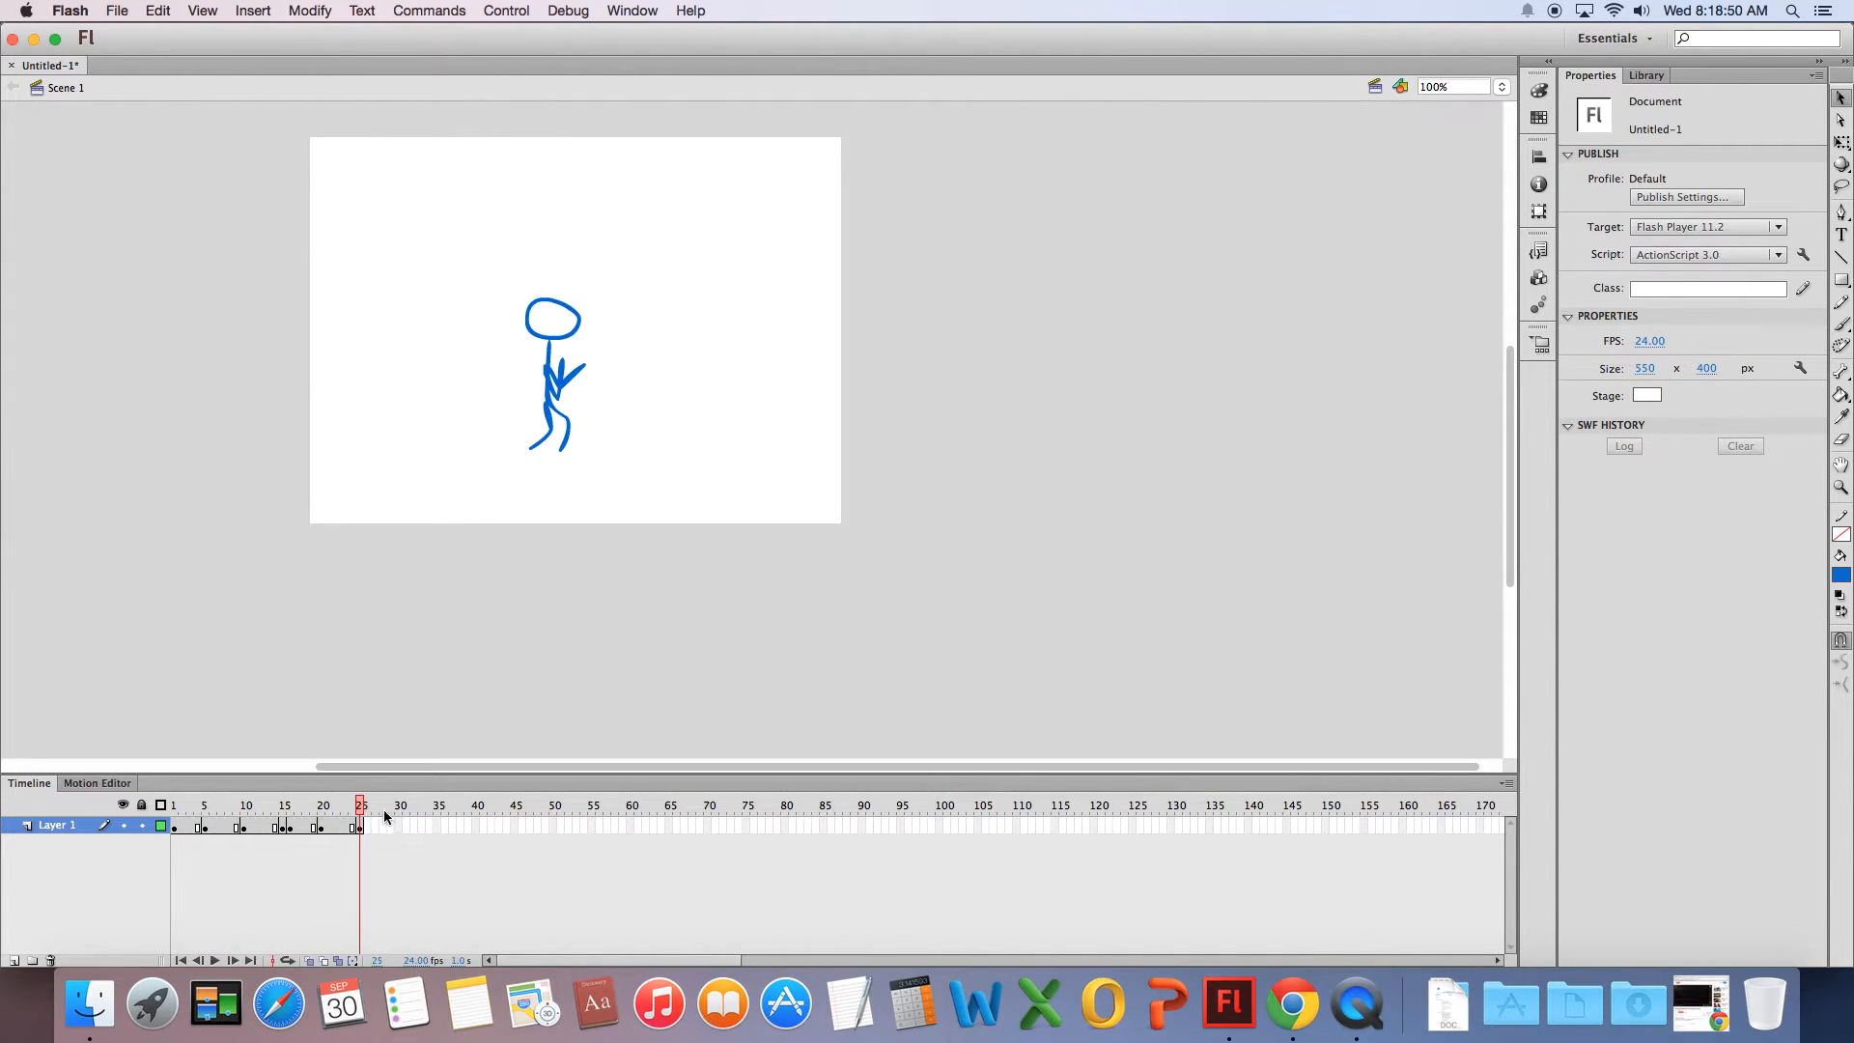
key("super+Return")
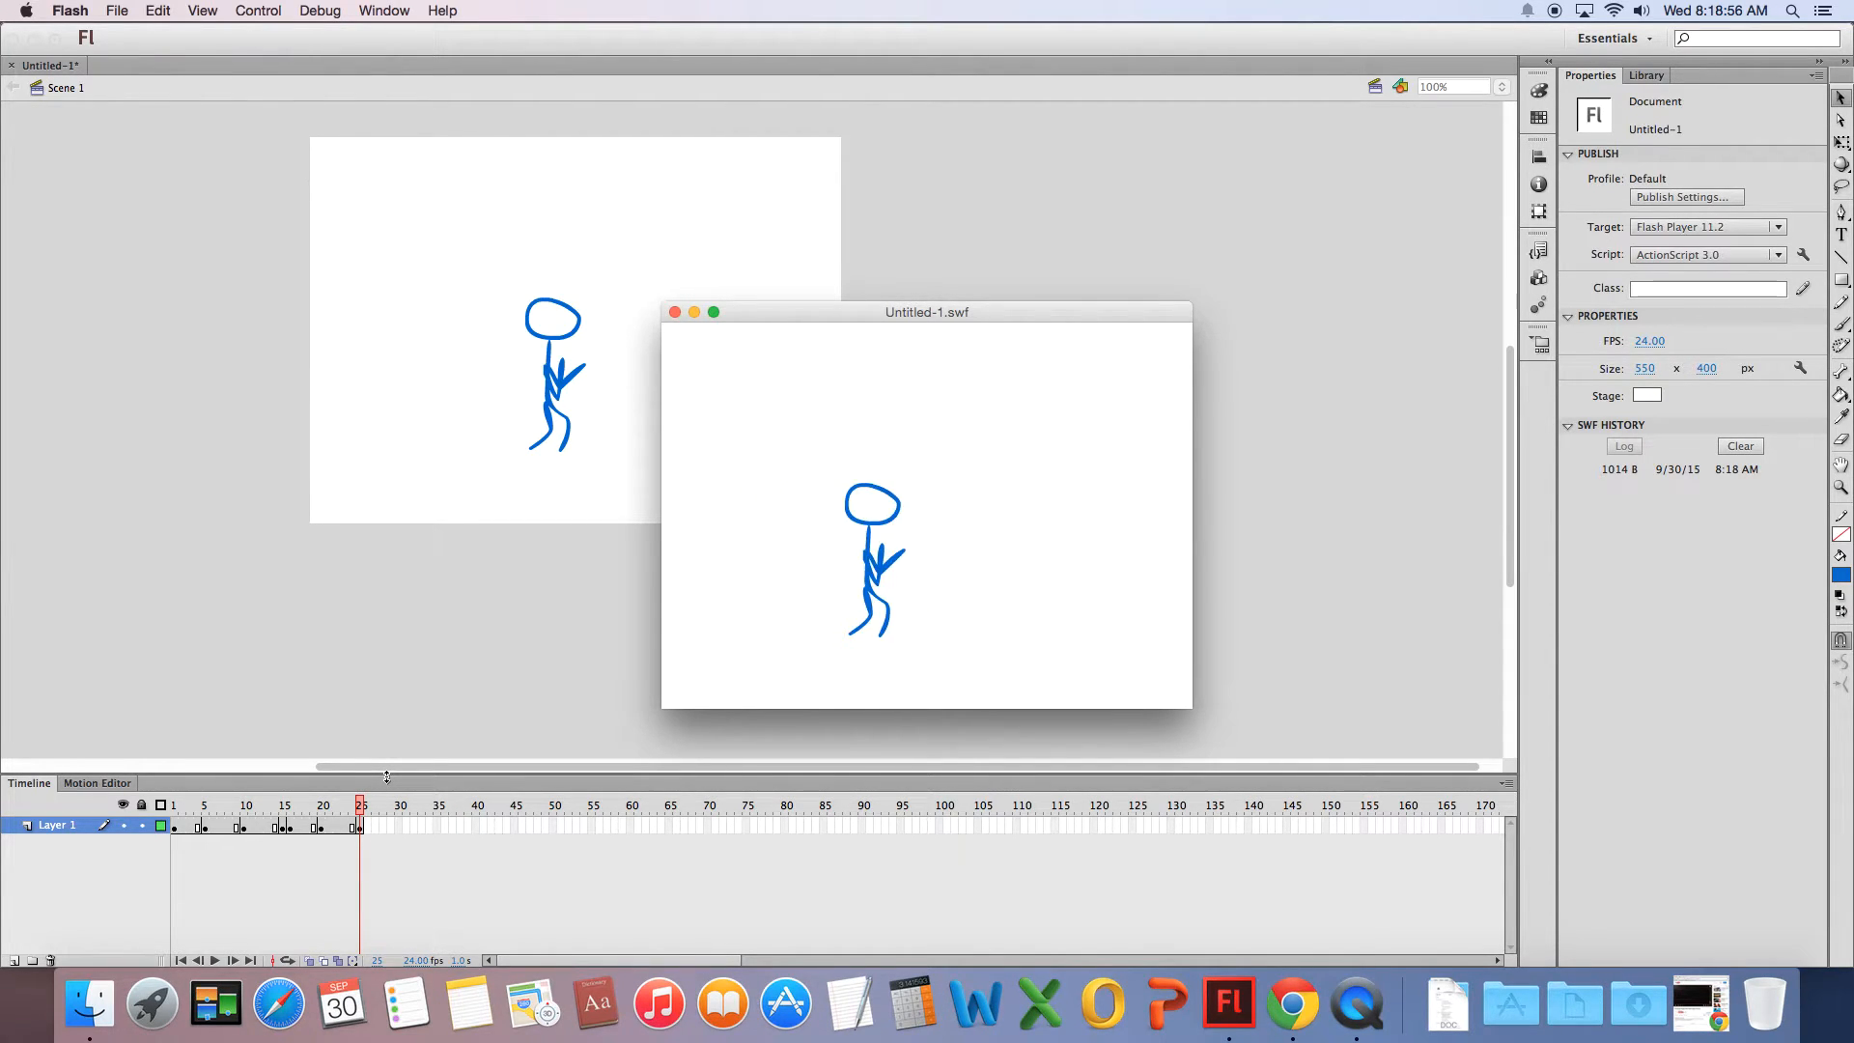
left_click(674, 312)
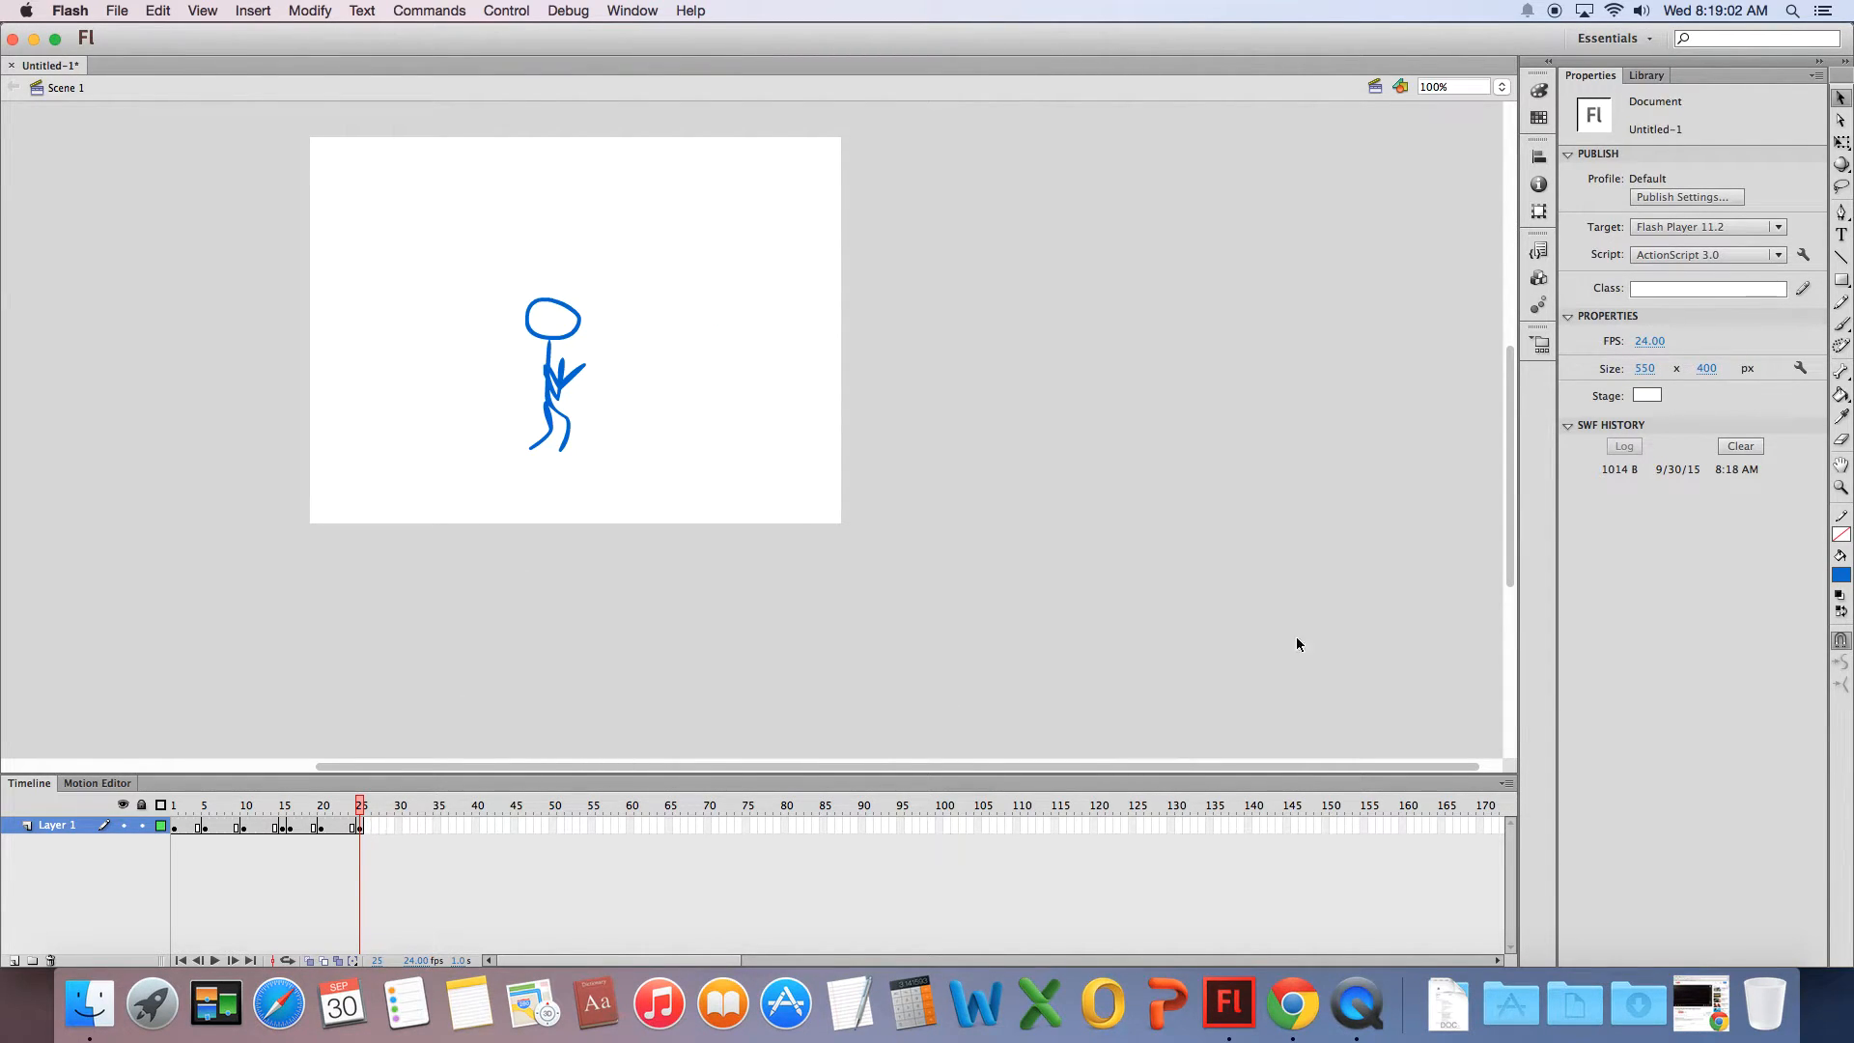
- Set the fill colour to pink and brush a small mark at the stick figure's mouth on frame 25
left_click(1841, 575)
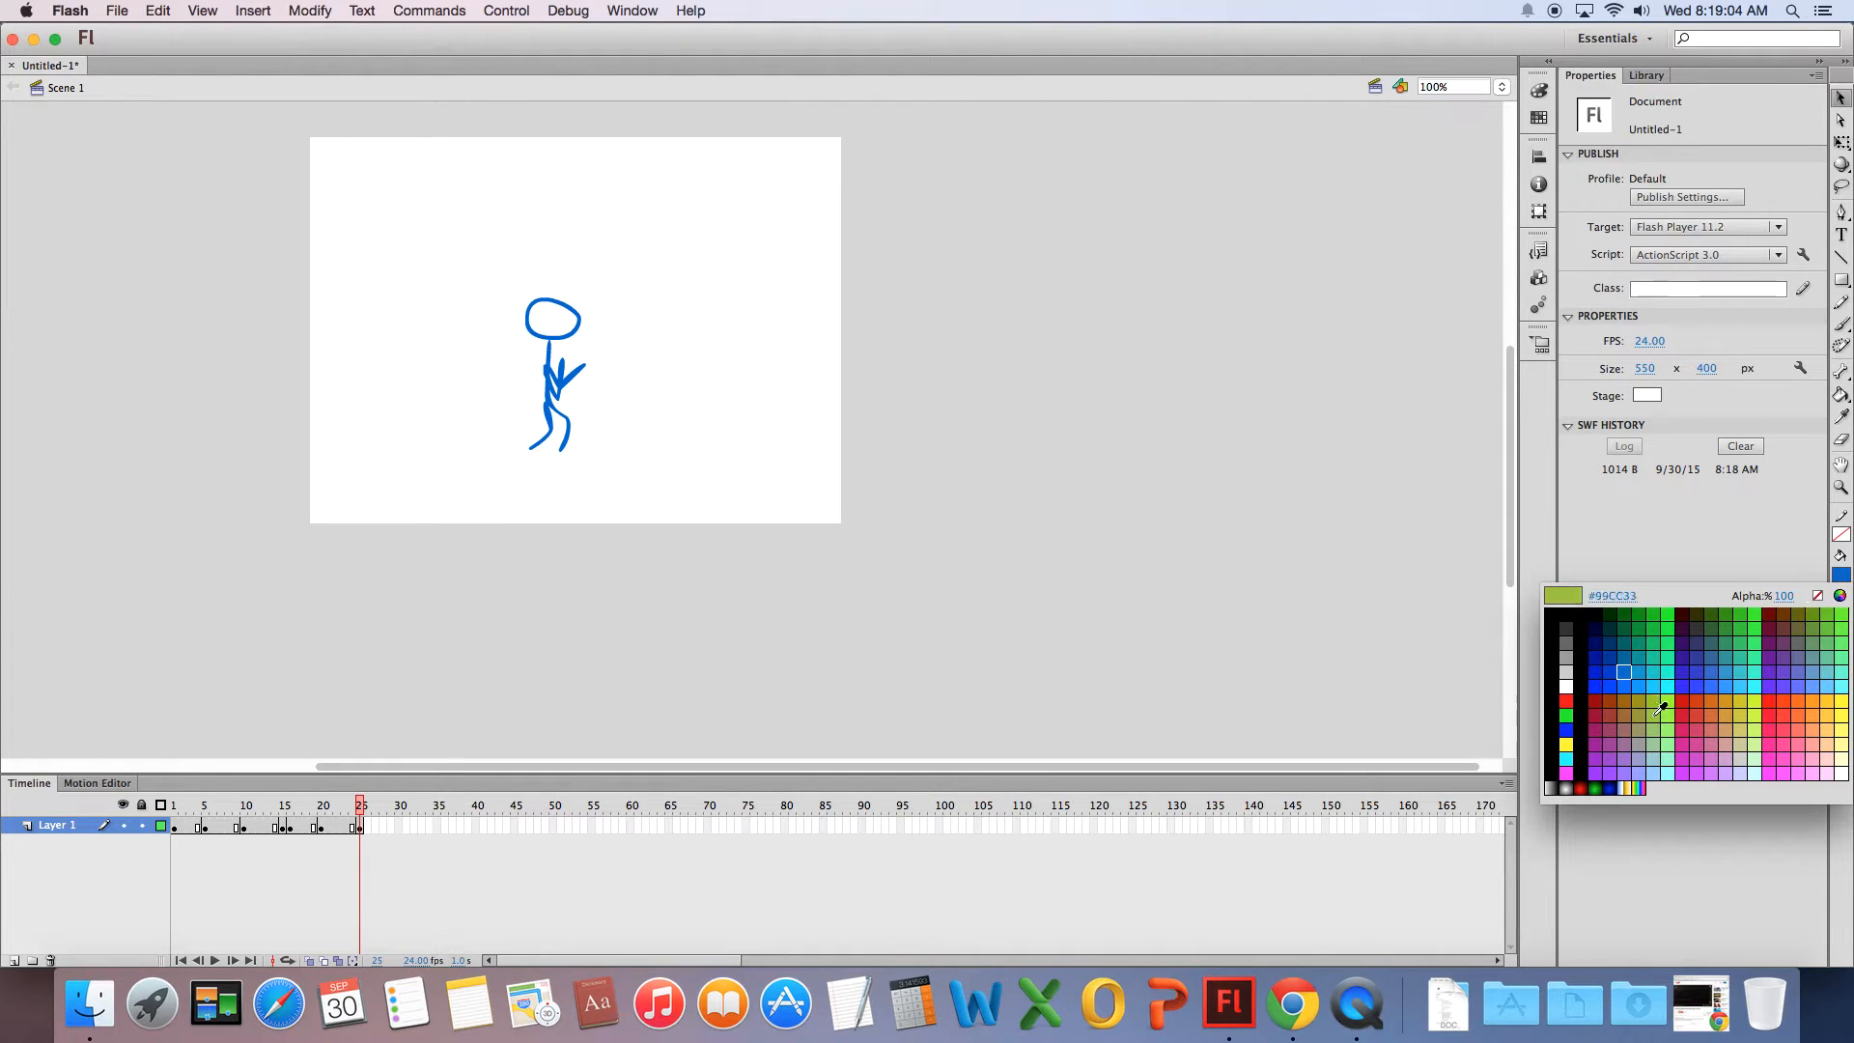
left_click(1781, 736)
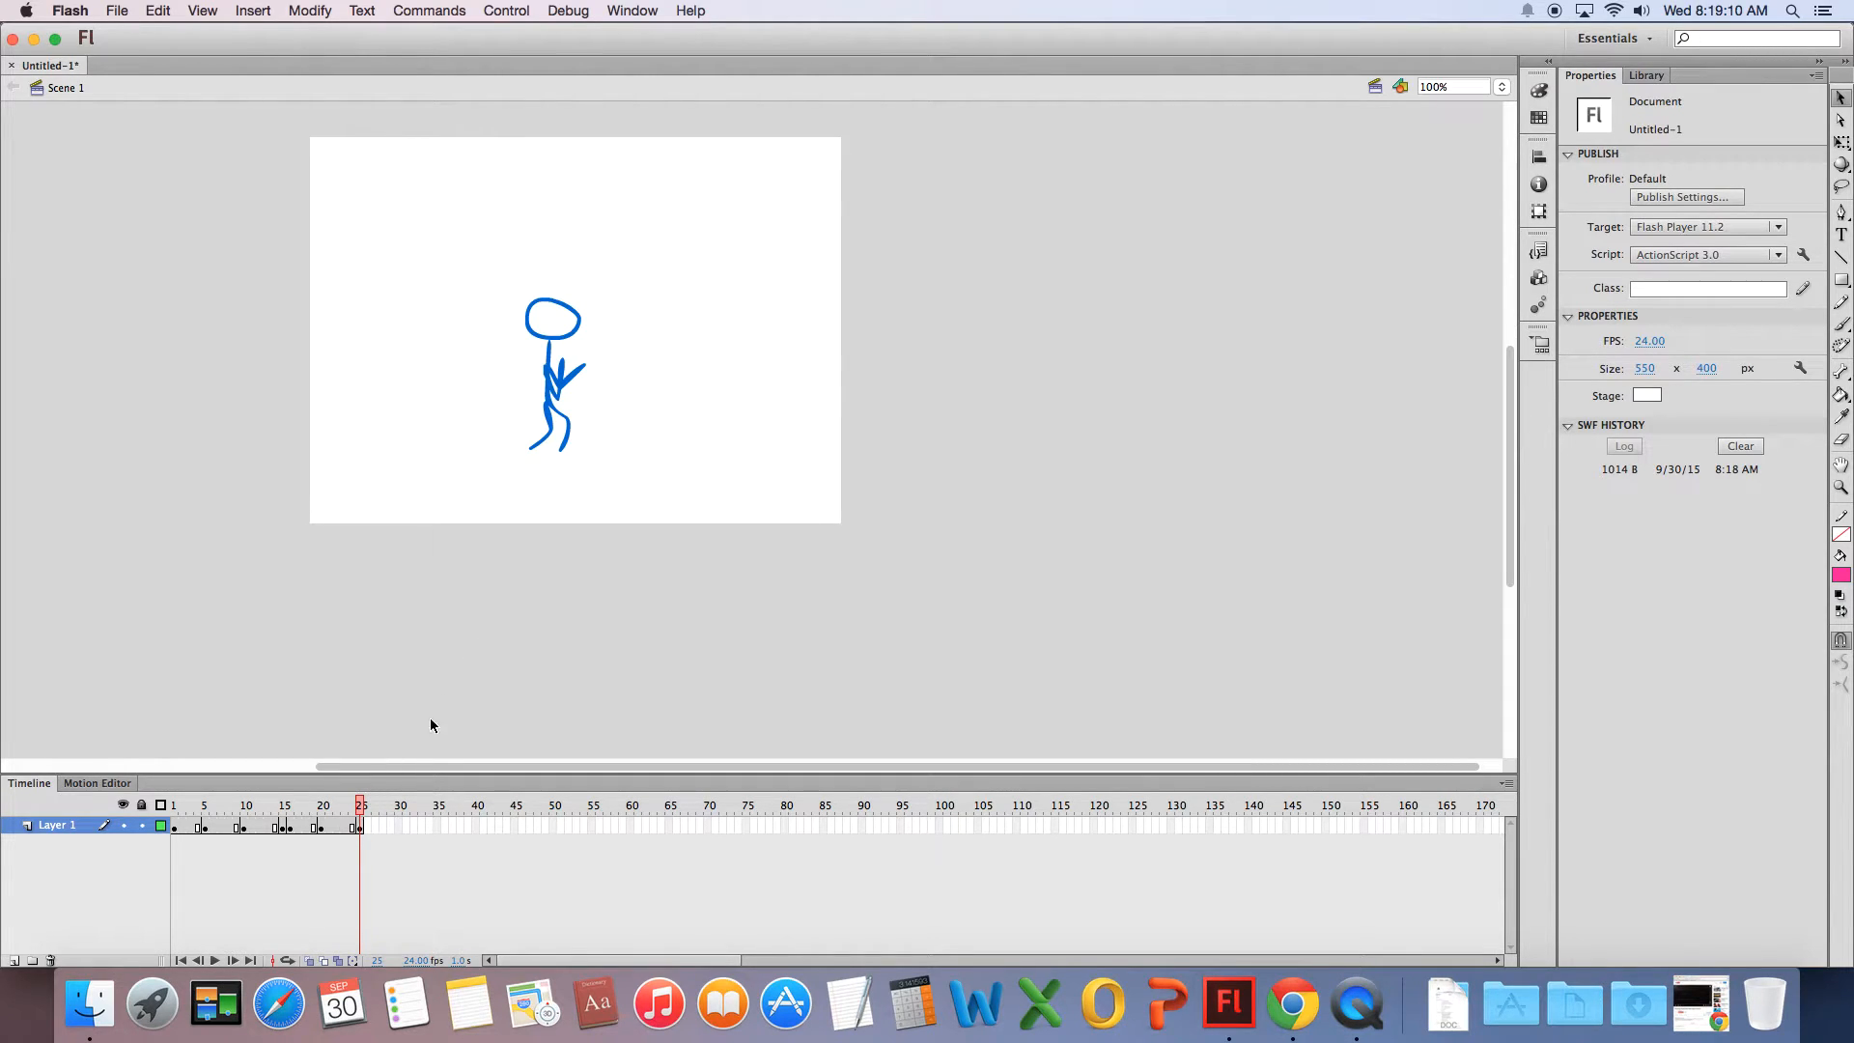
left_click(1842, 323)
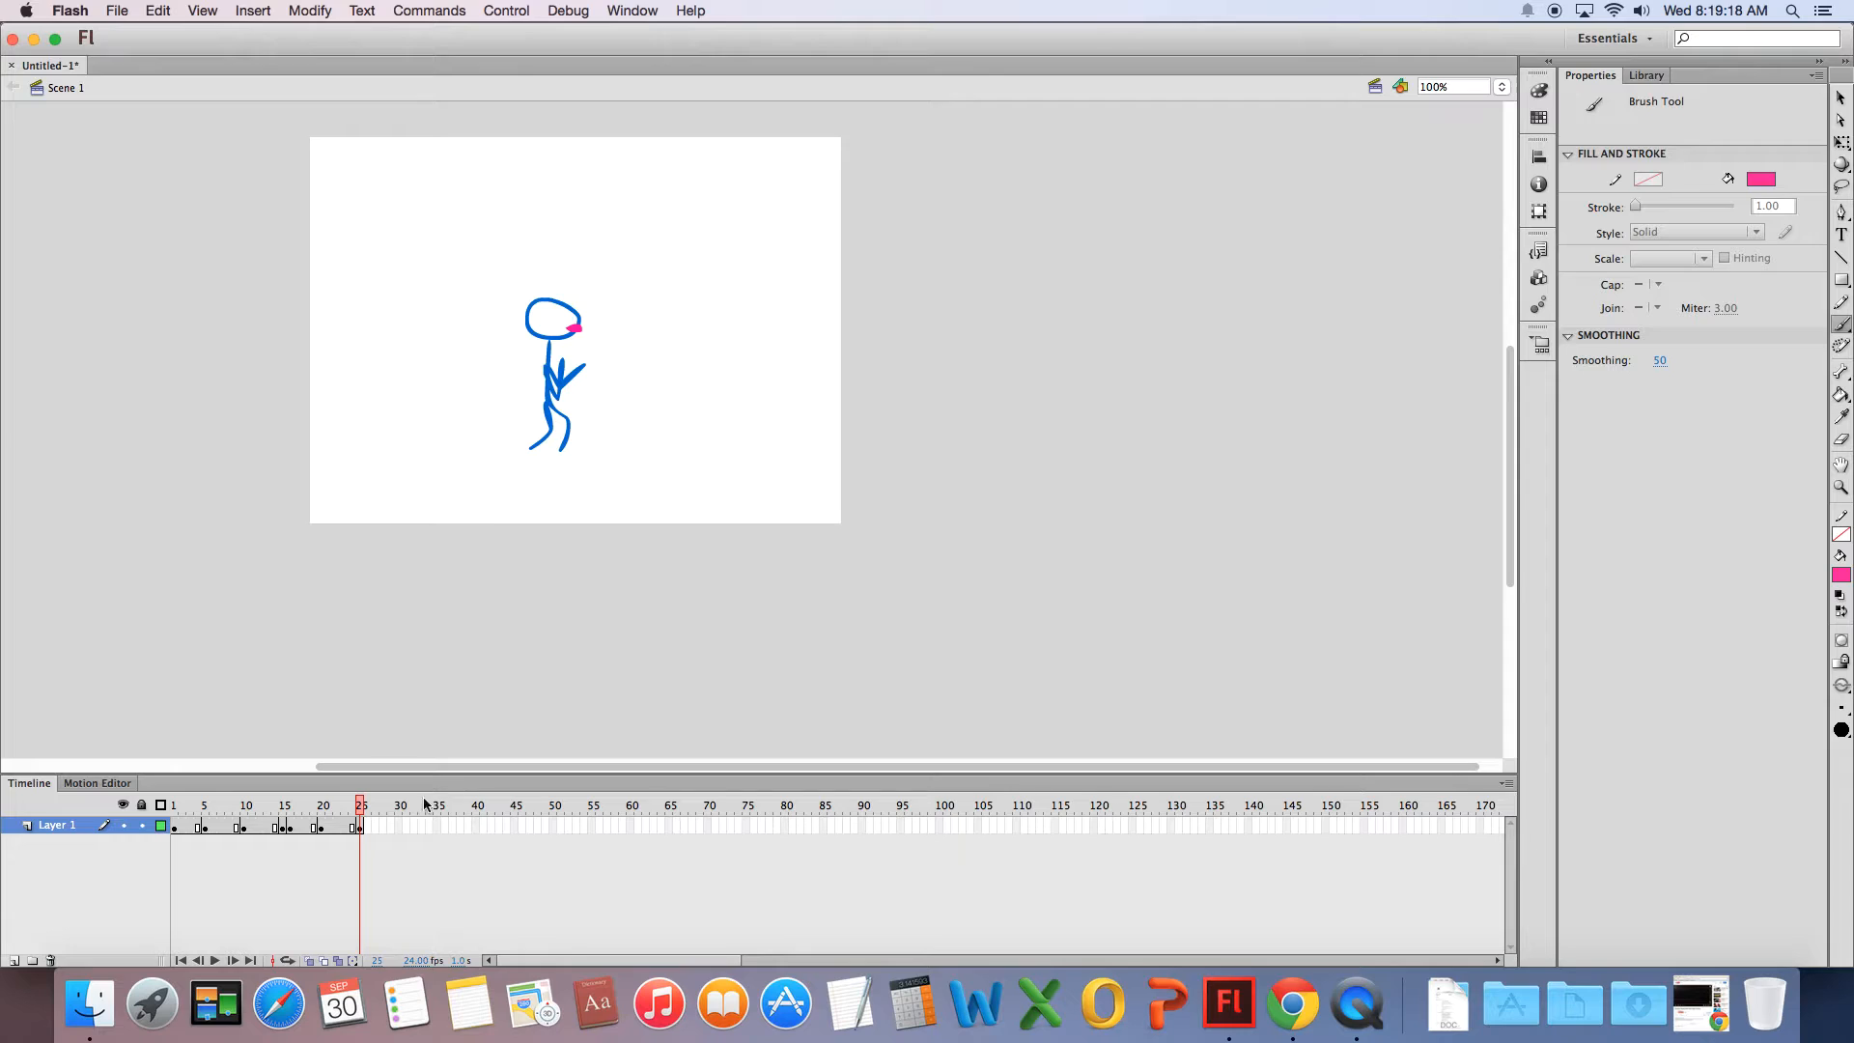
- Add a keyframe at frame 28, brush a larger pink bubble outline at the figure's mouth and fill it with pink
left_click(384, 825)
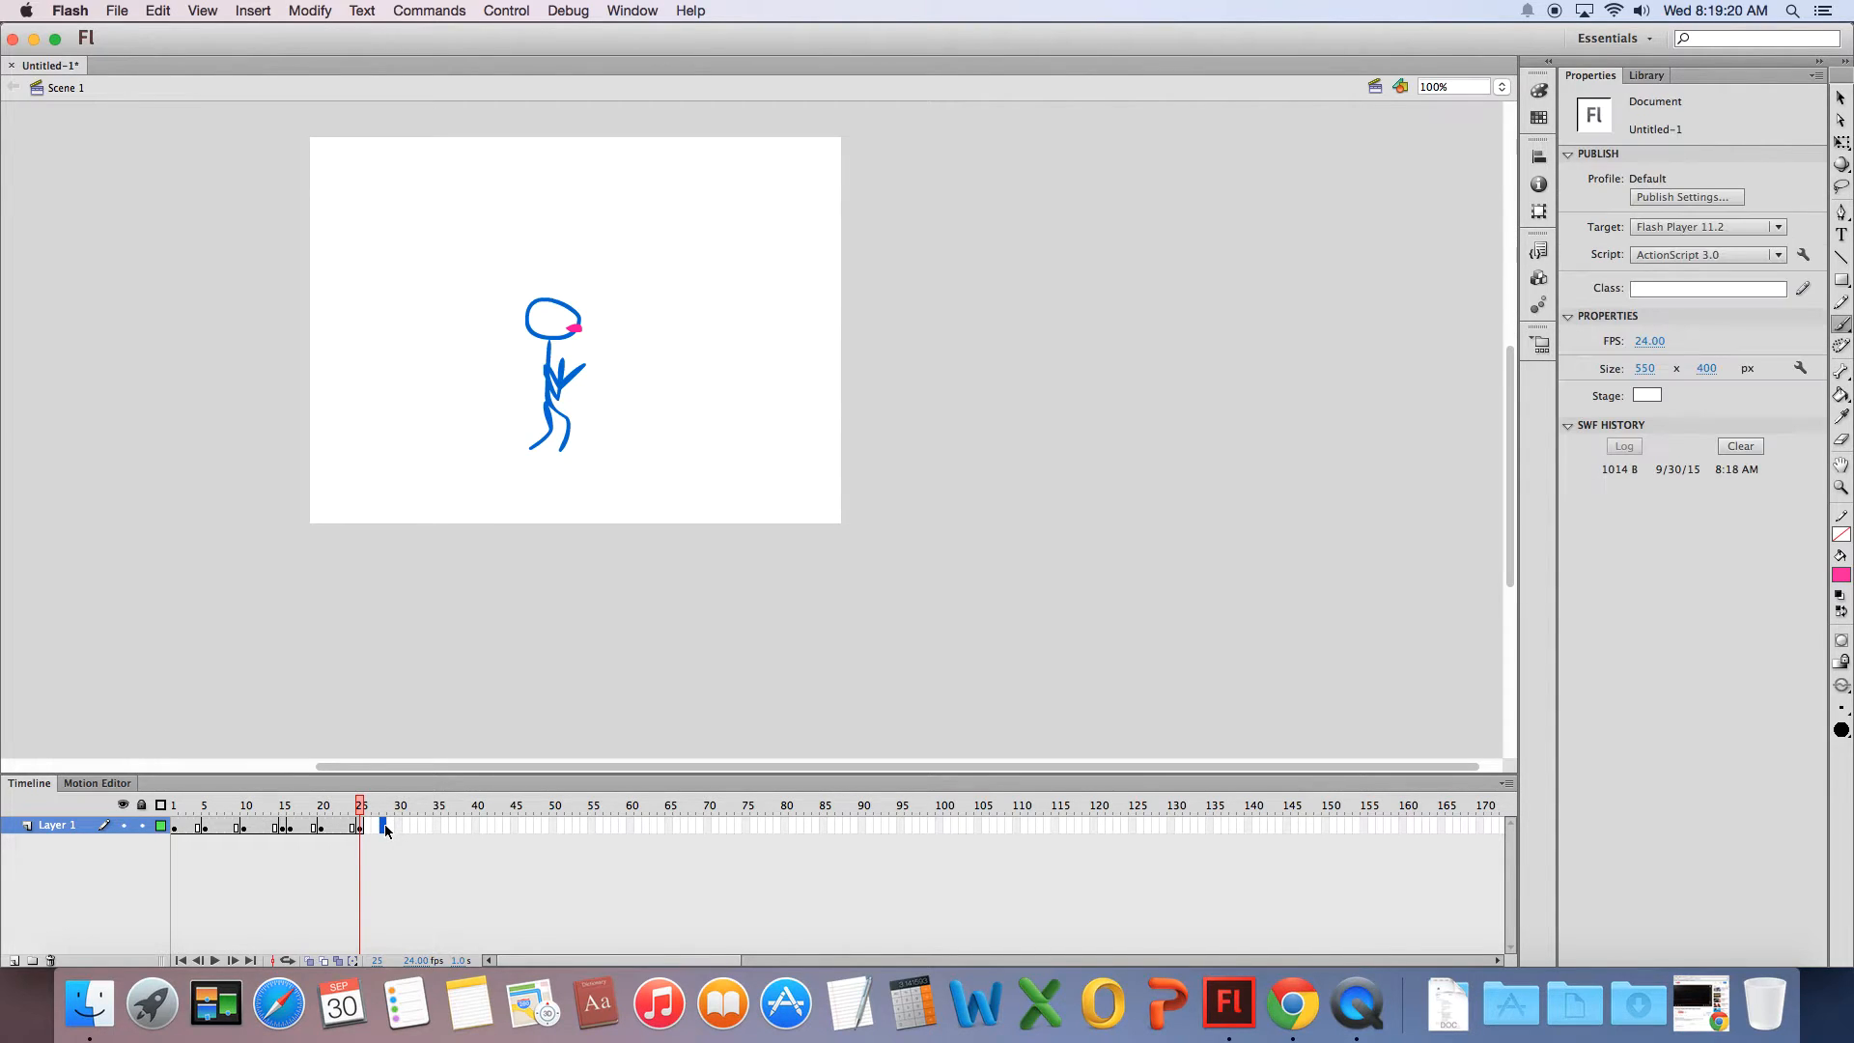
key("F6")
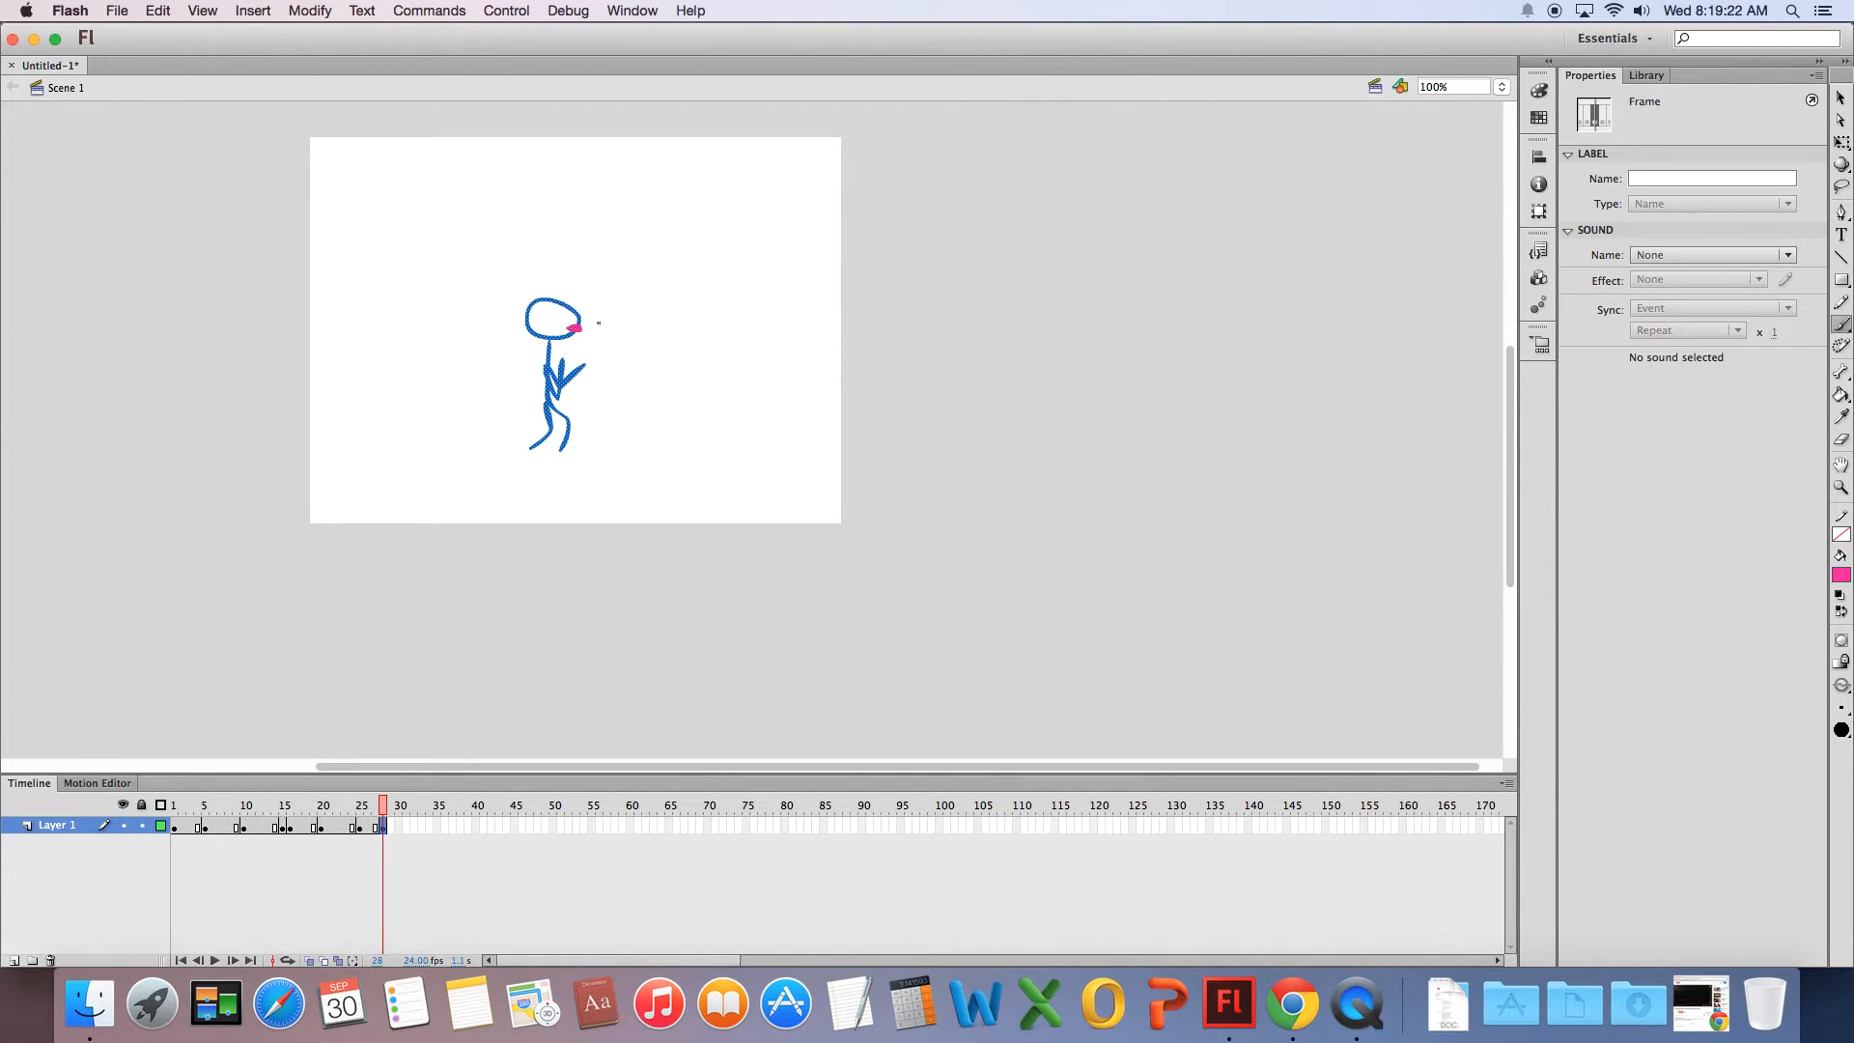
key("b")
key("b")
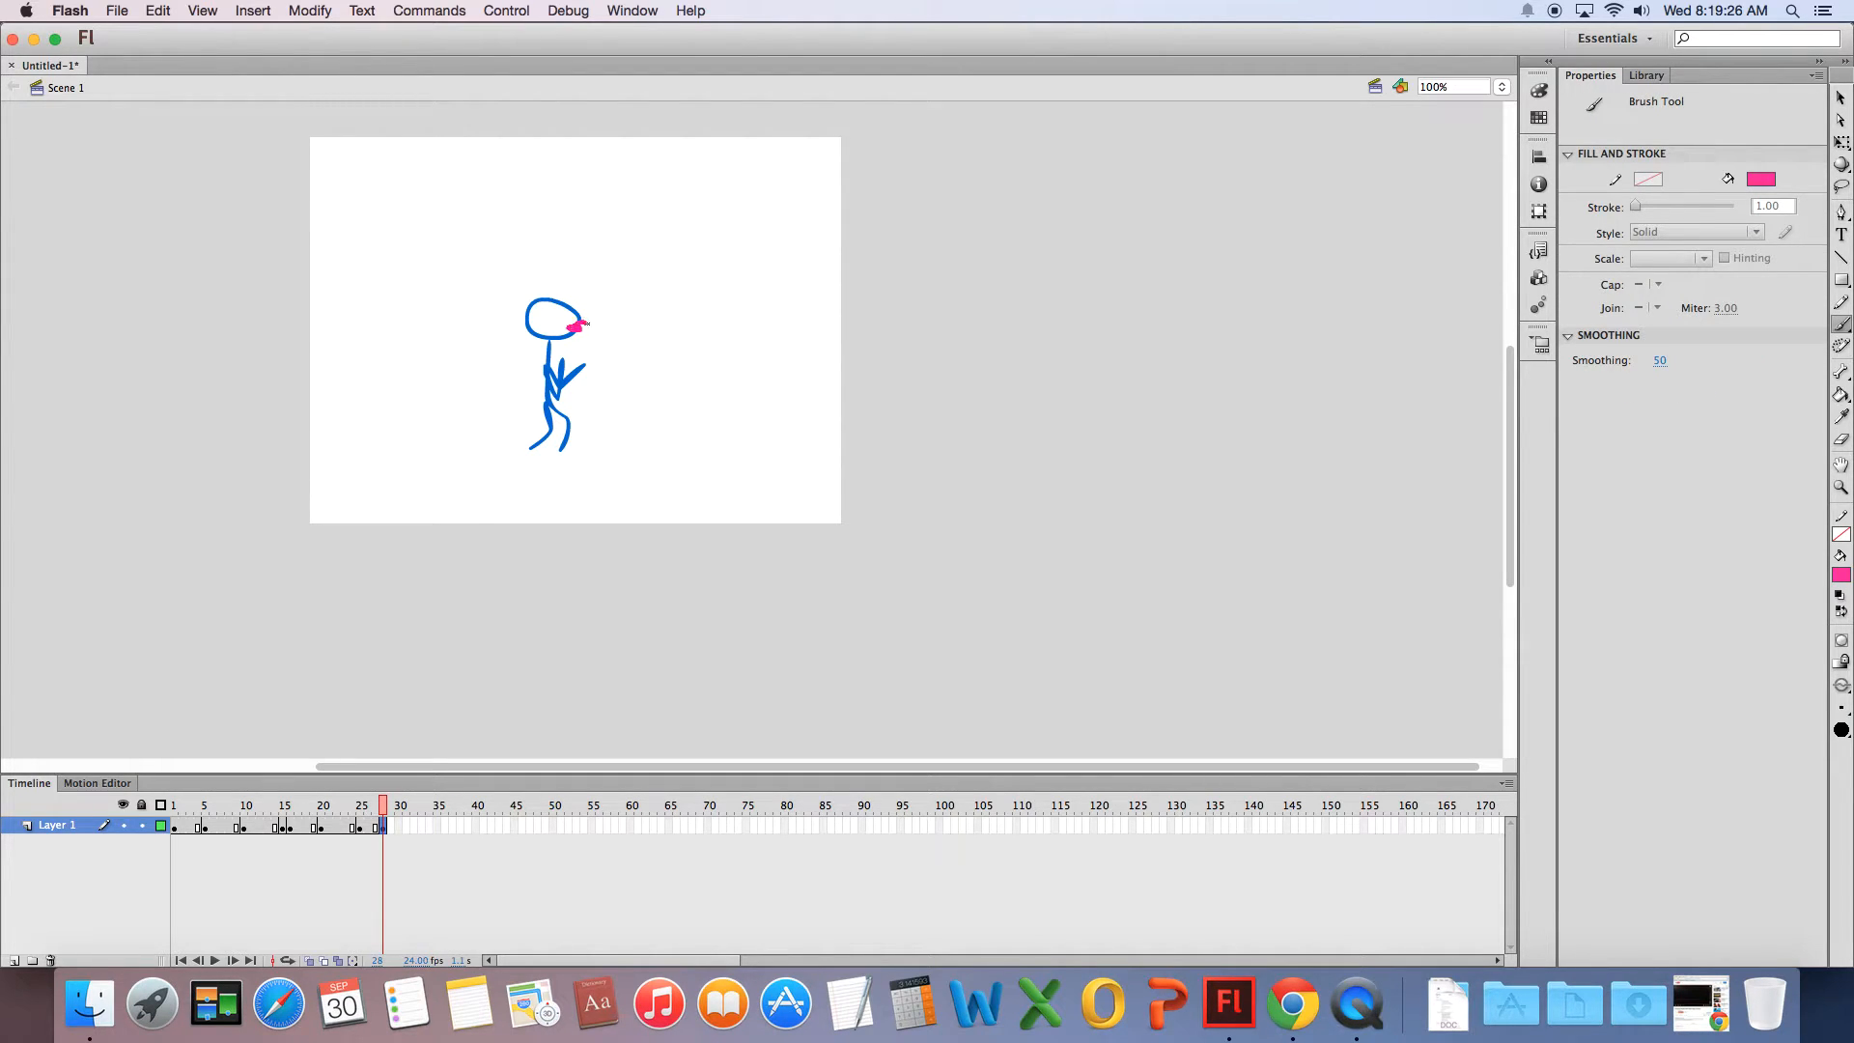
left_click_drag(582, 329, 580, 329)
key("k")
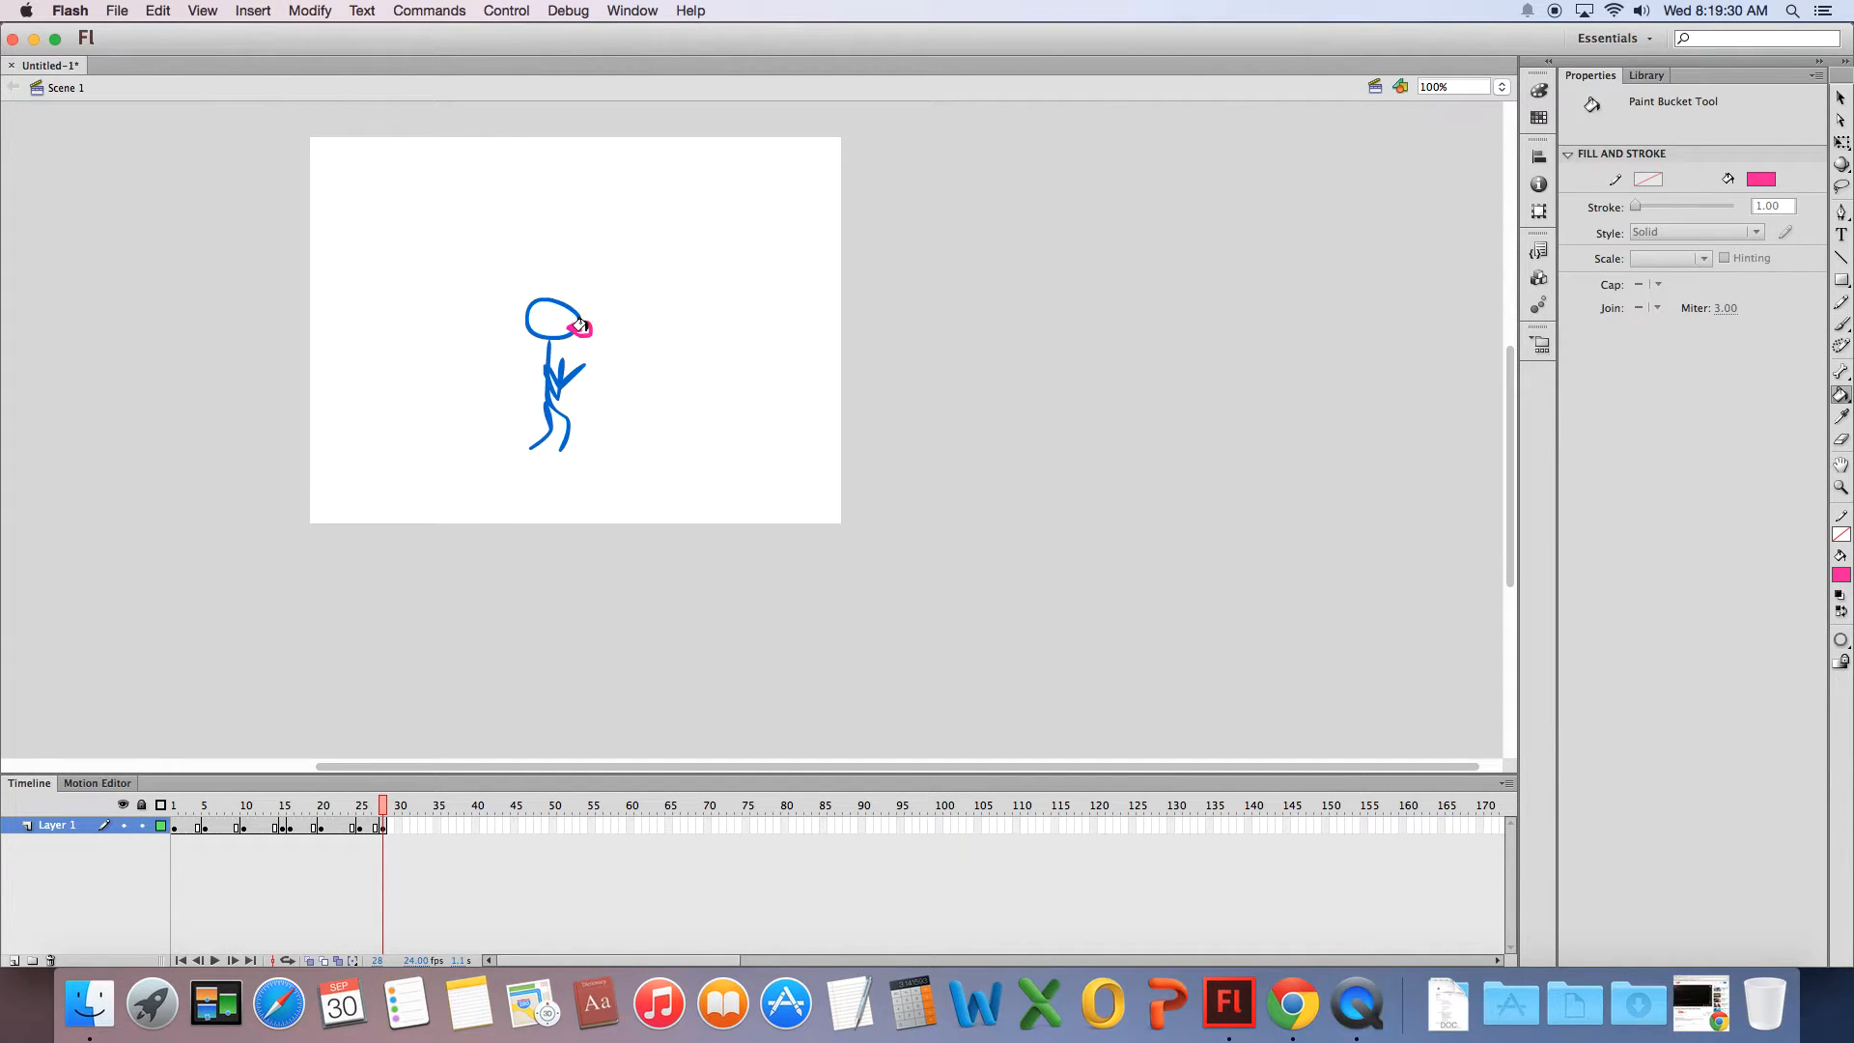
- Add a keyframe at frame 32 and enlarge the pink bubble with a brushed outline and pink fill
left_click(414, 827)
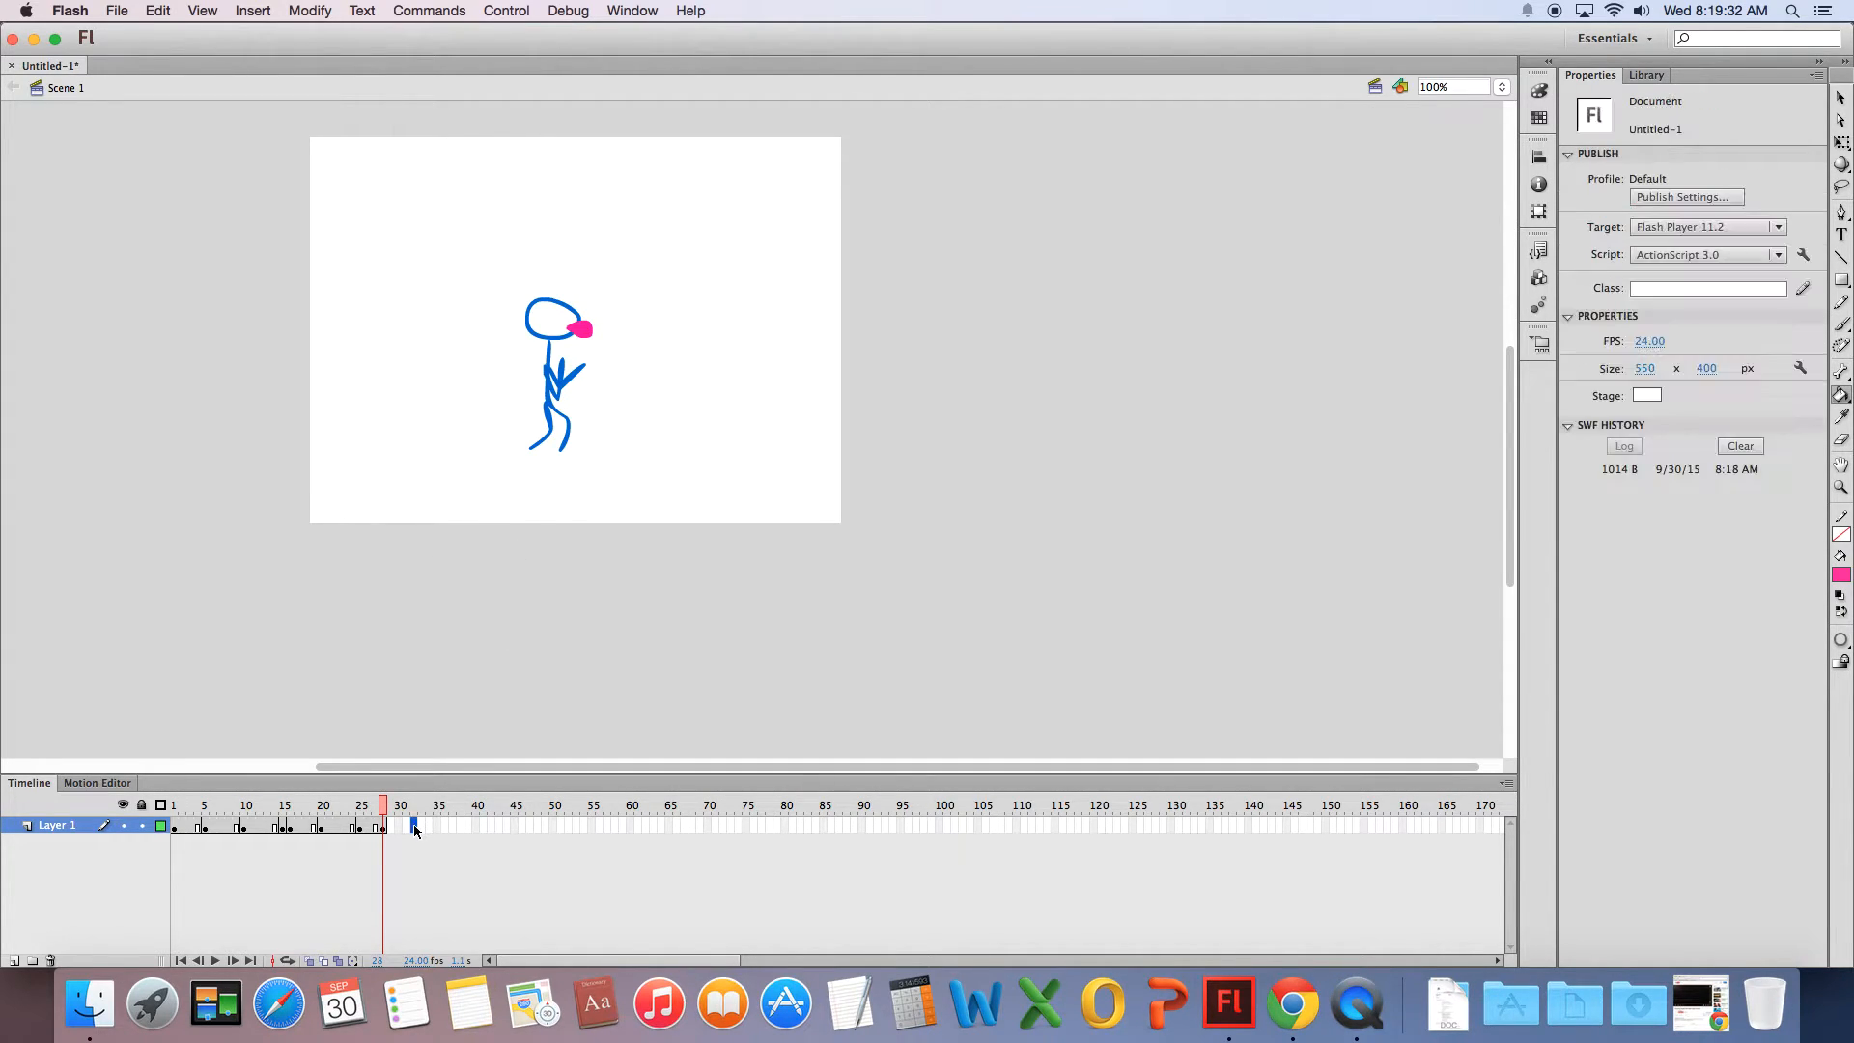
key("F6")
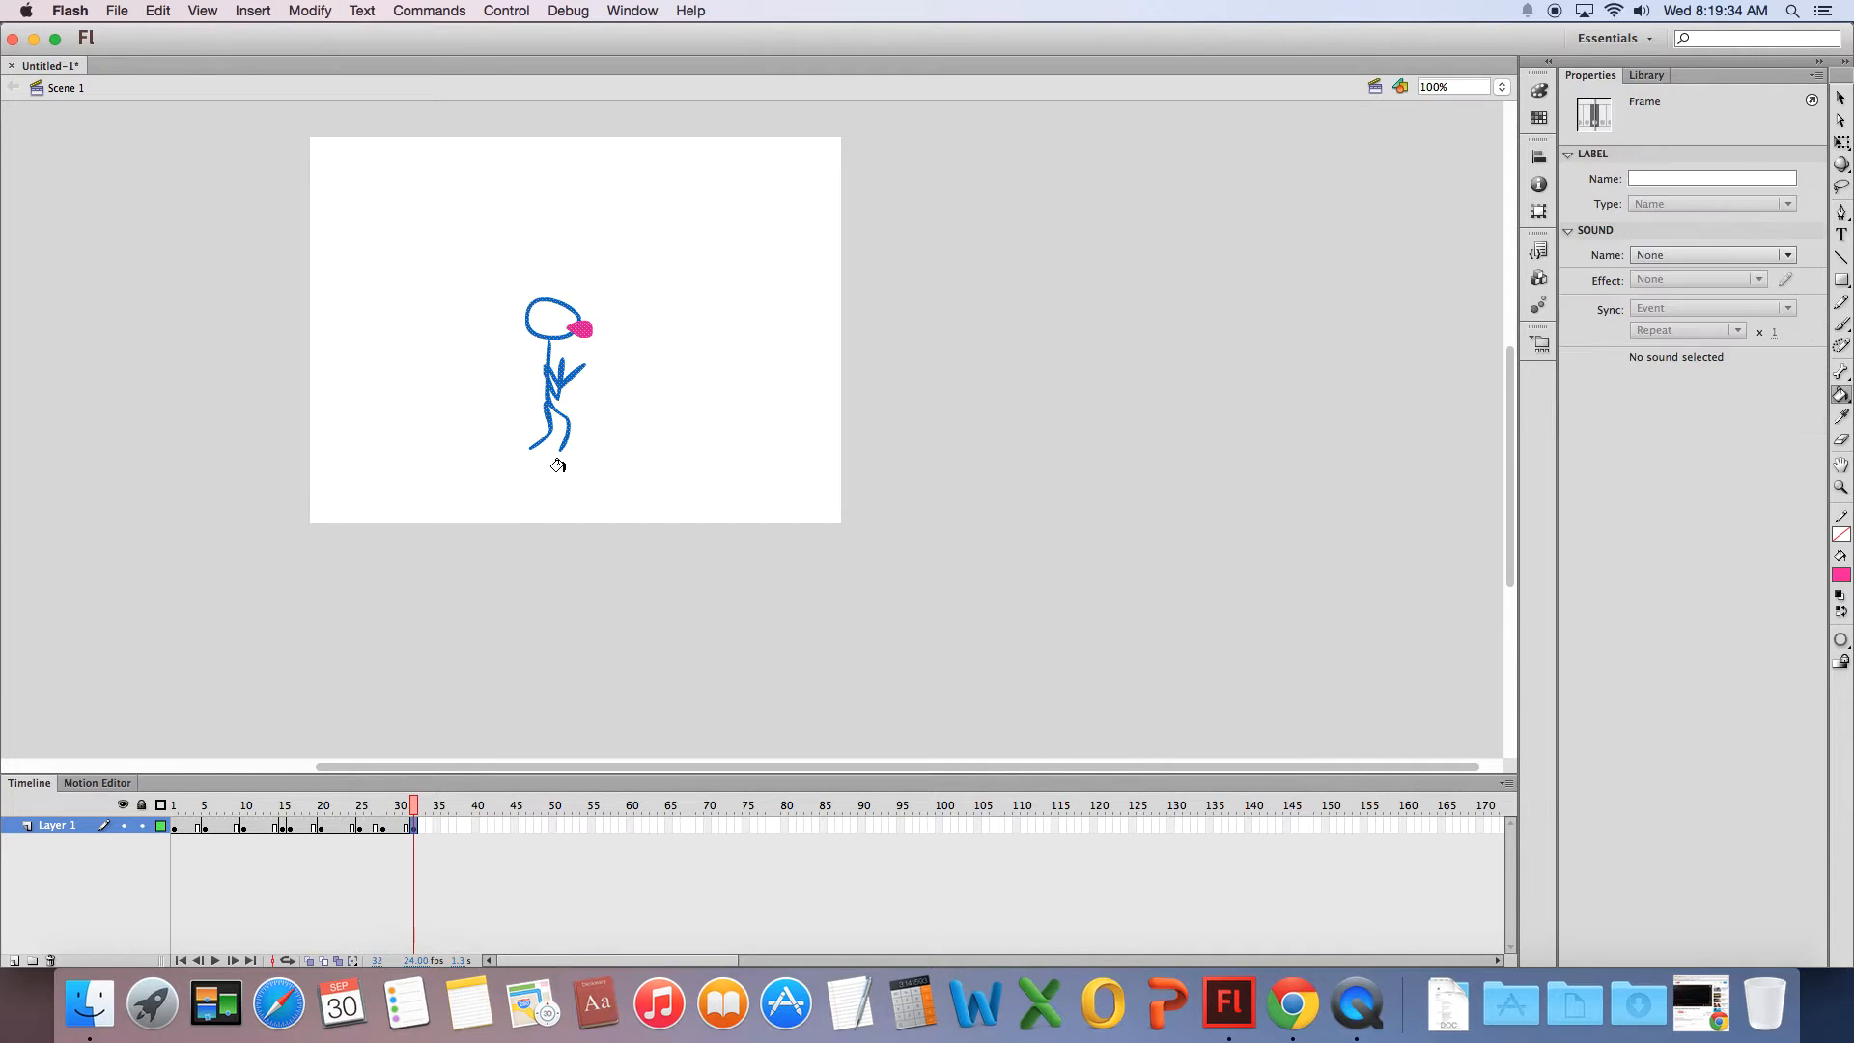
key("b")
left_click_drag(574, 326, 594, 318)
key("k")
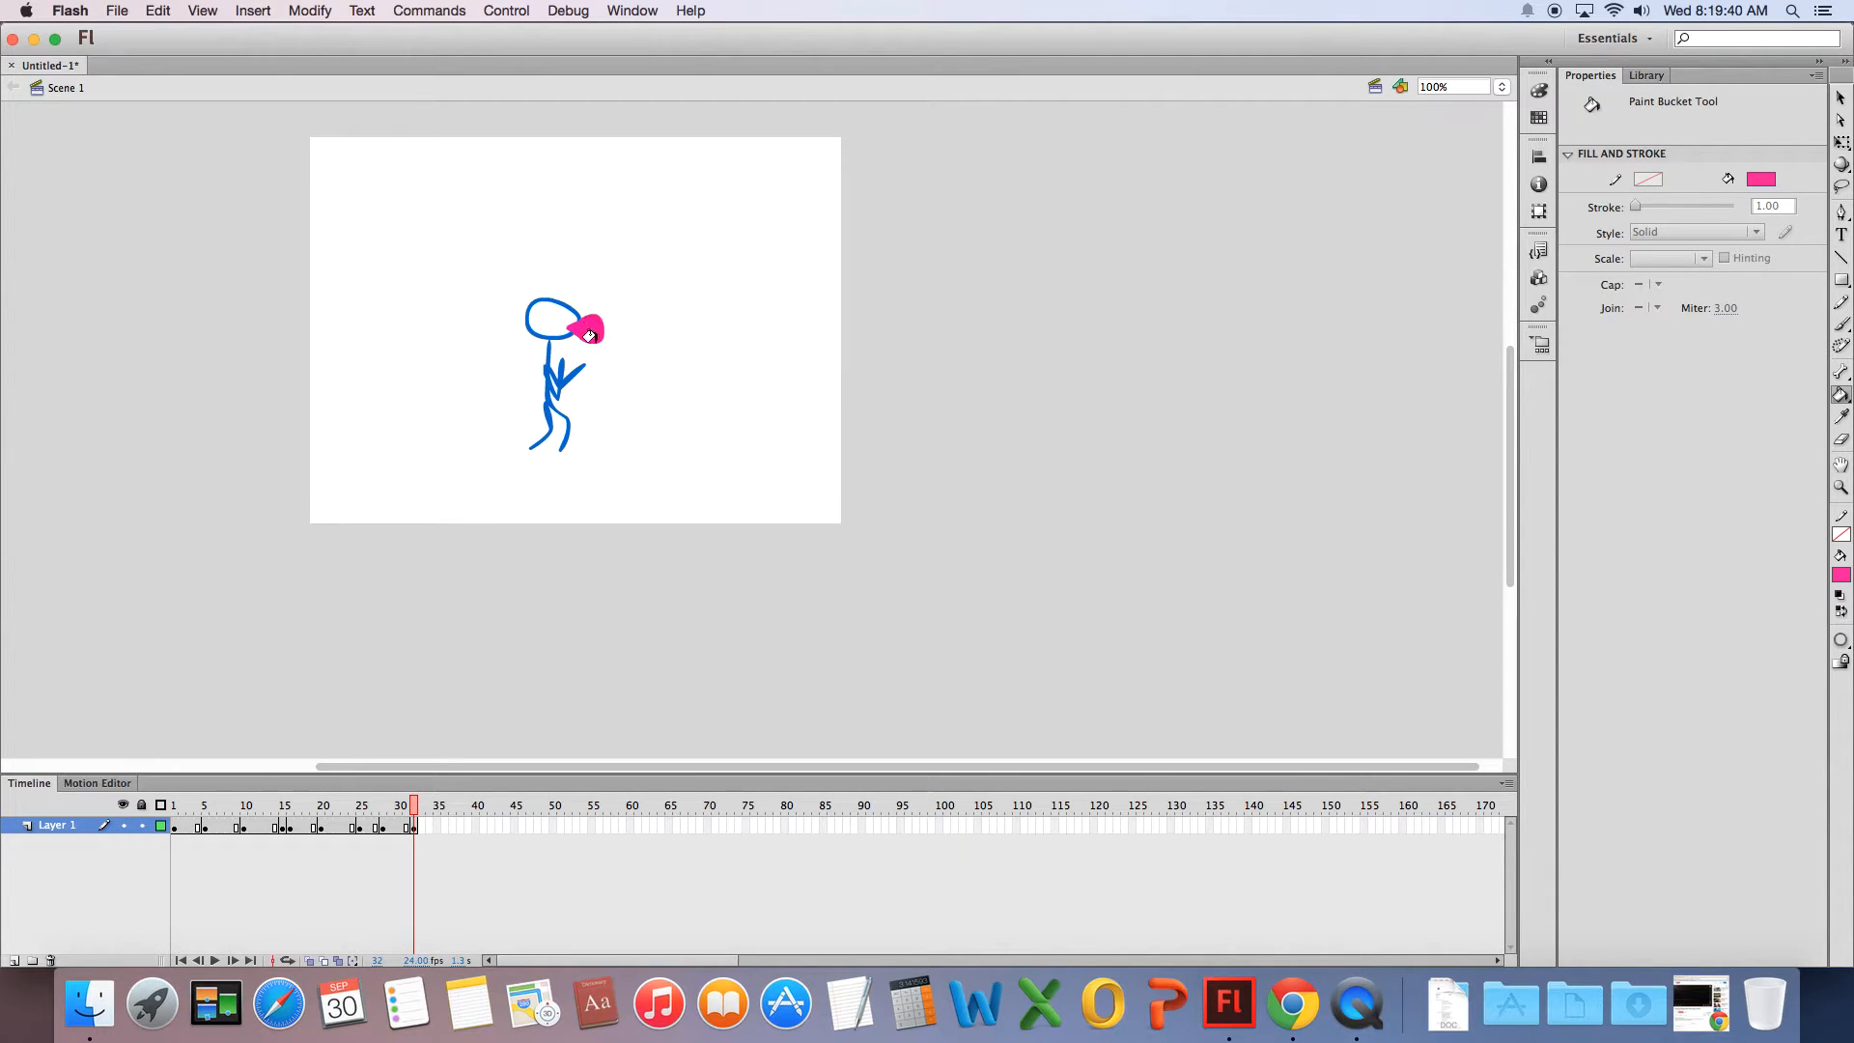
- Add keyframes at frames 33 and 36 of Layer 1
key("F6")
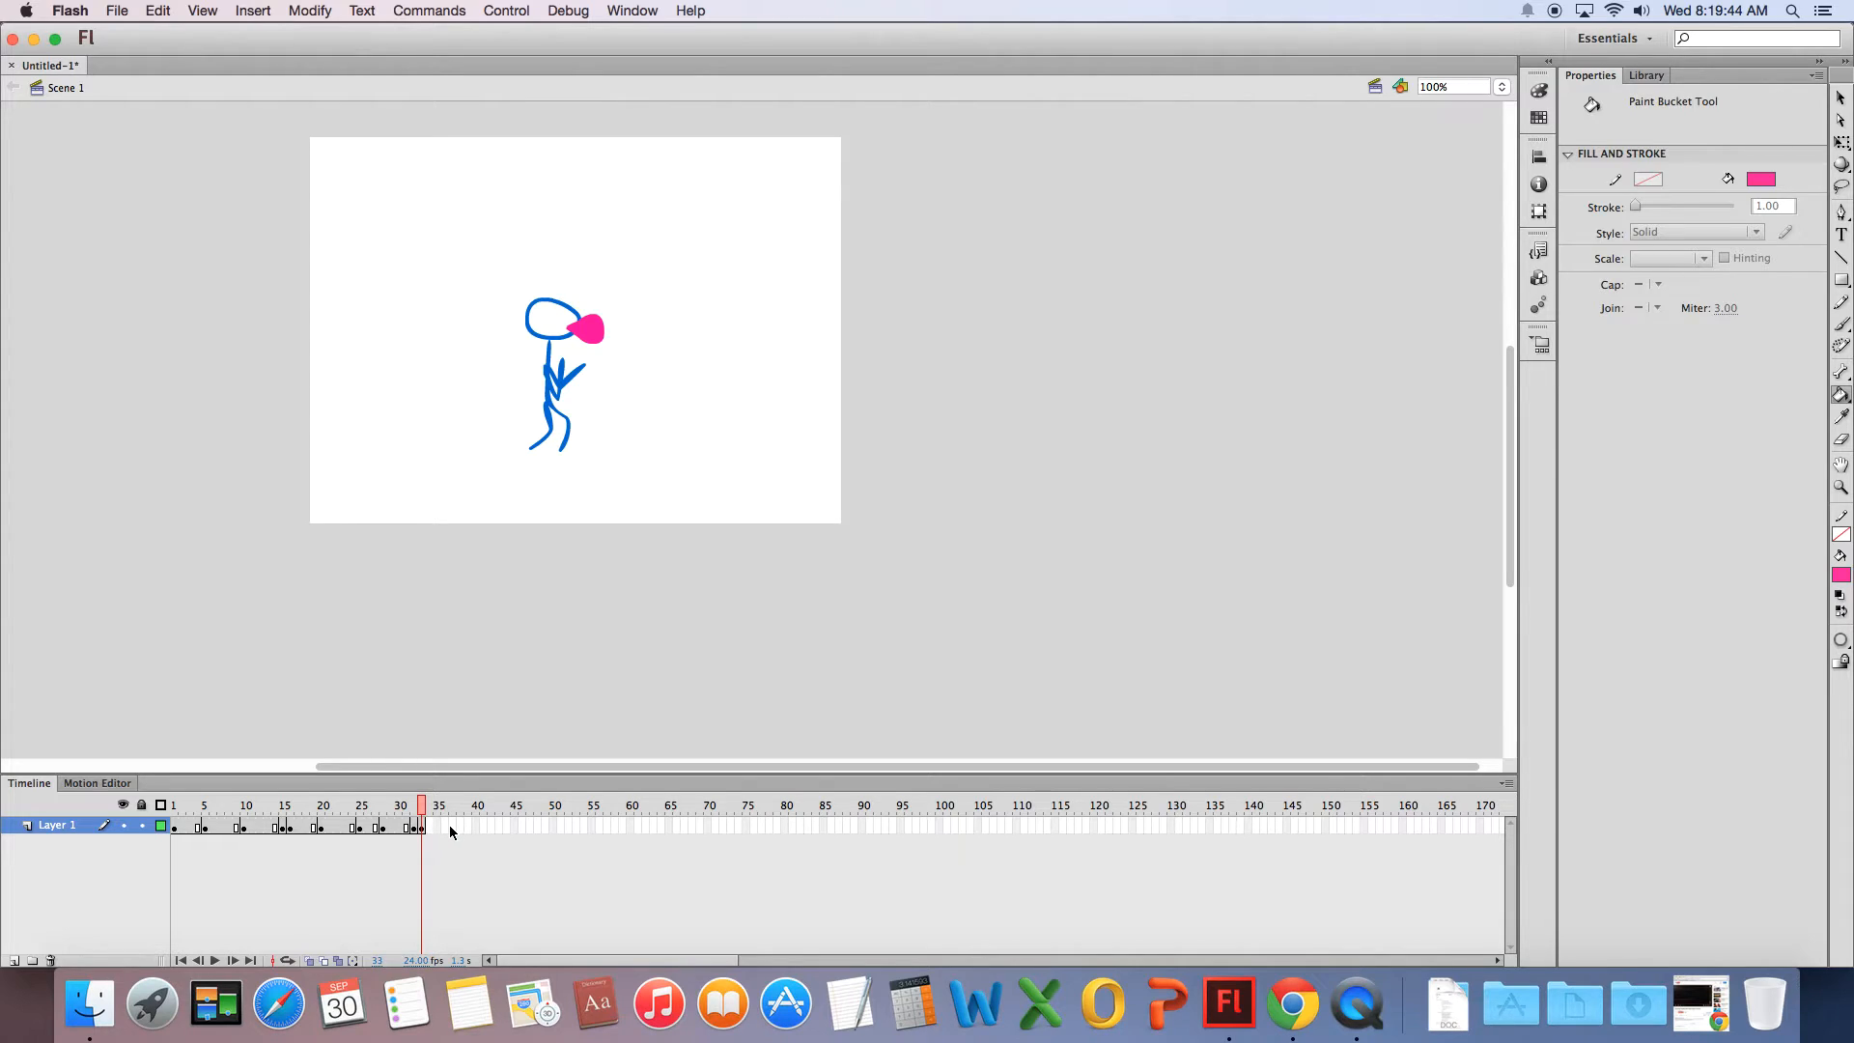
left_click(448, 831)
key("F6")
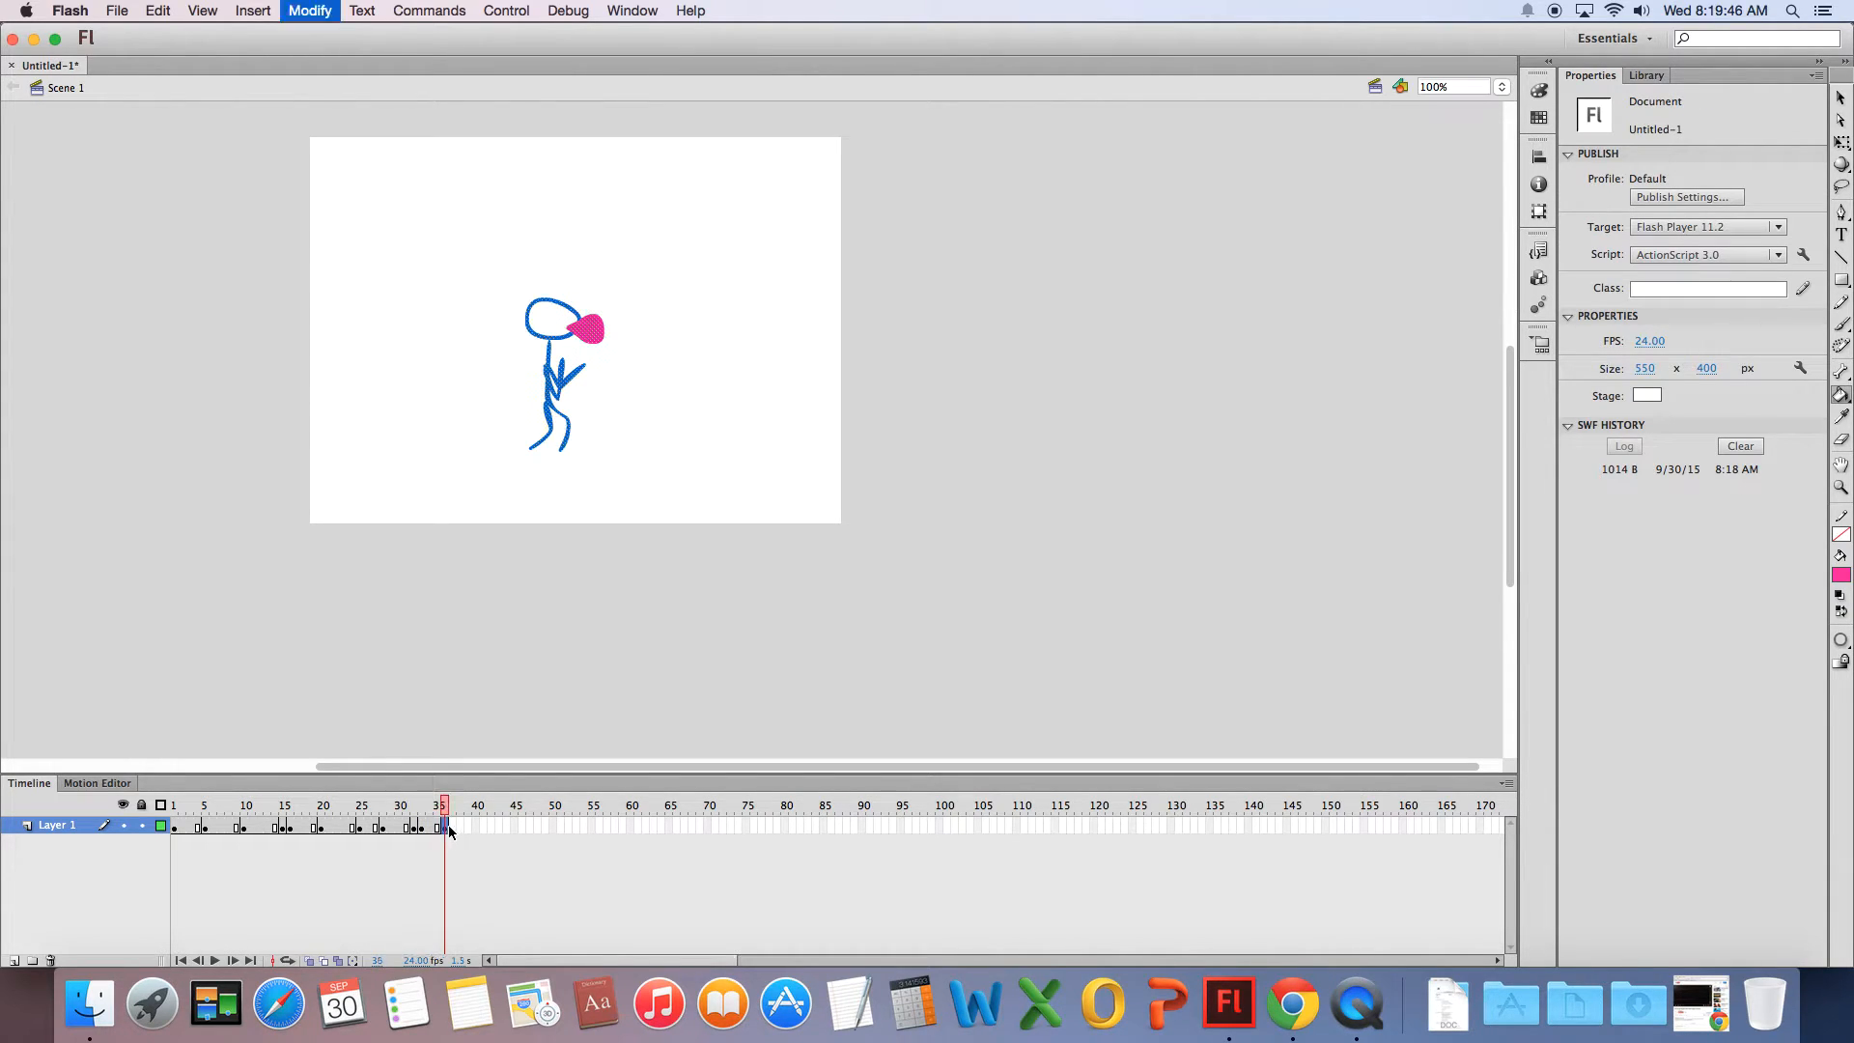
- Brush a larger pink bubble outline at the figure's mouth on frame 36 and fill the gap with pink
key("b")
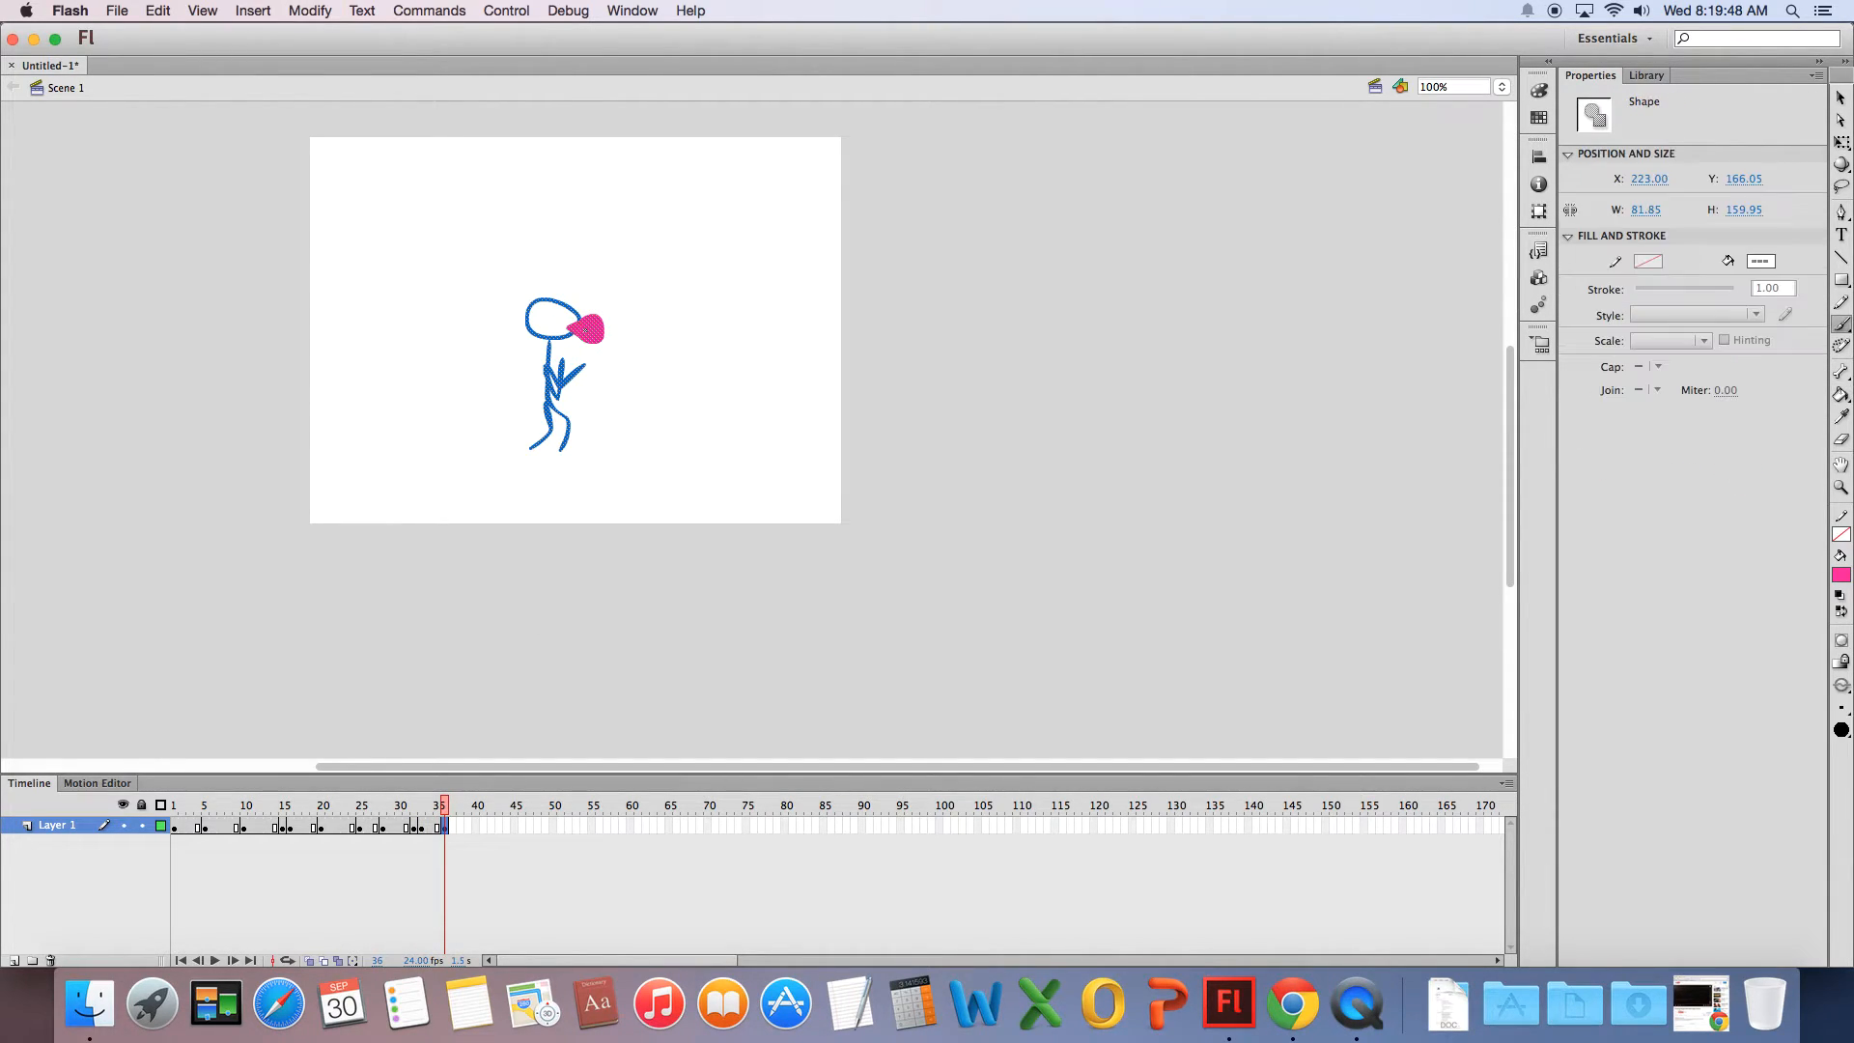
left_click_drag(572, 324, 580, 324)
left_click_drag(573, 328, 569, 350)
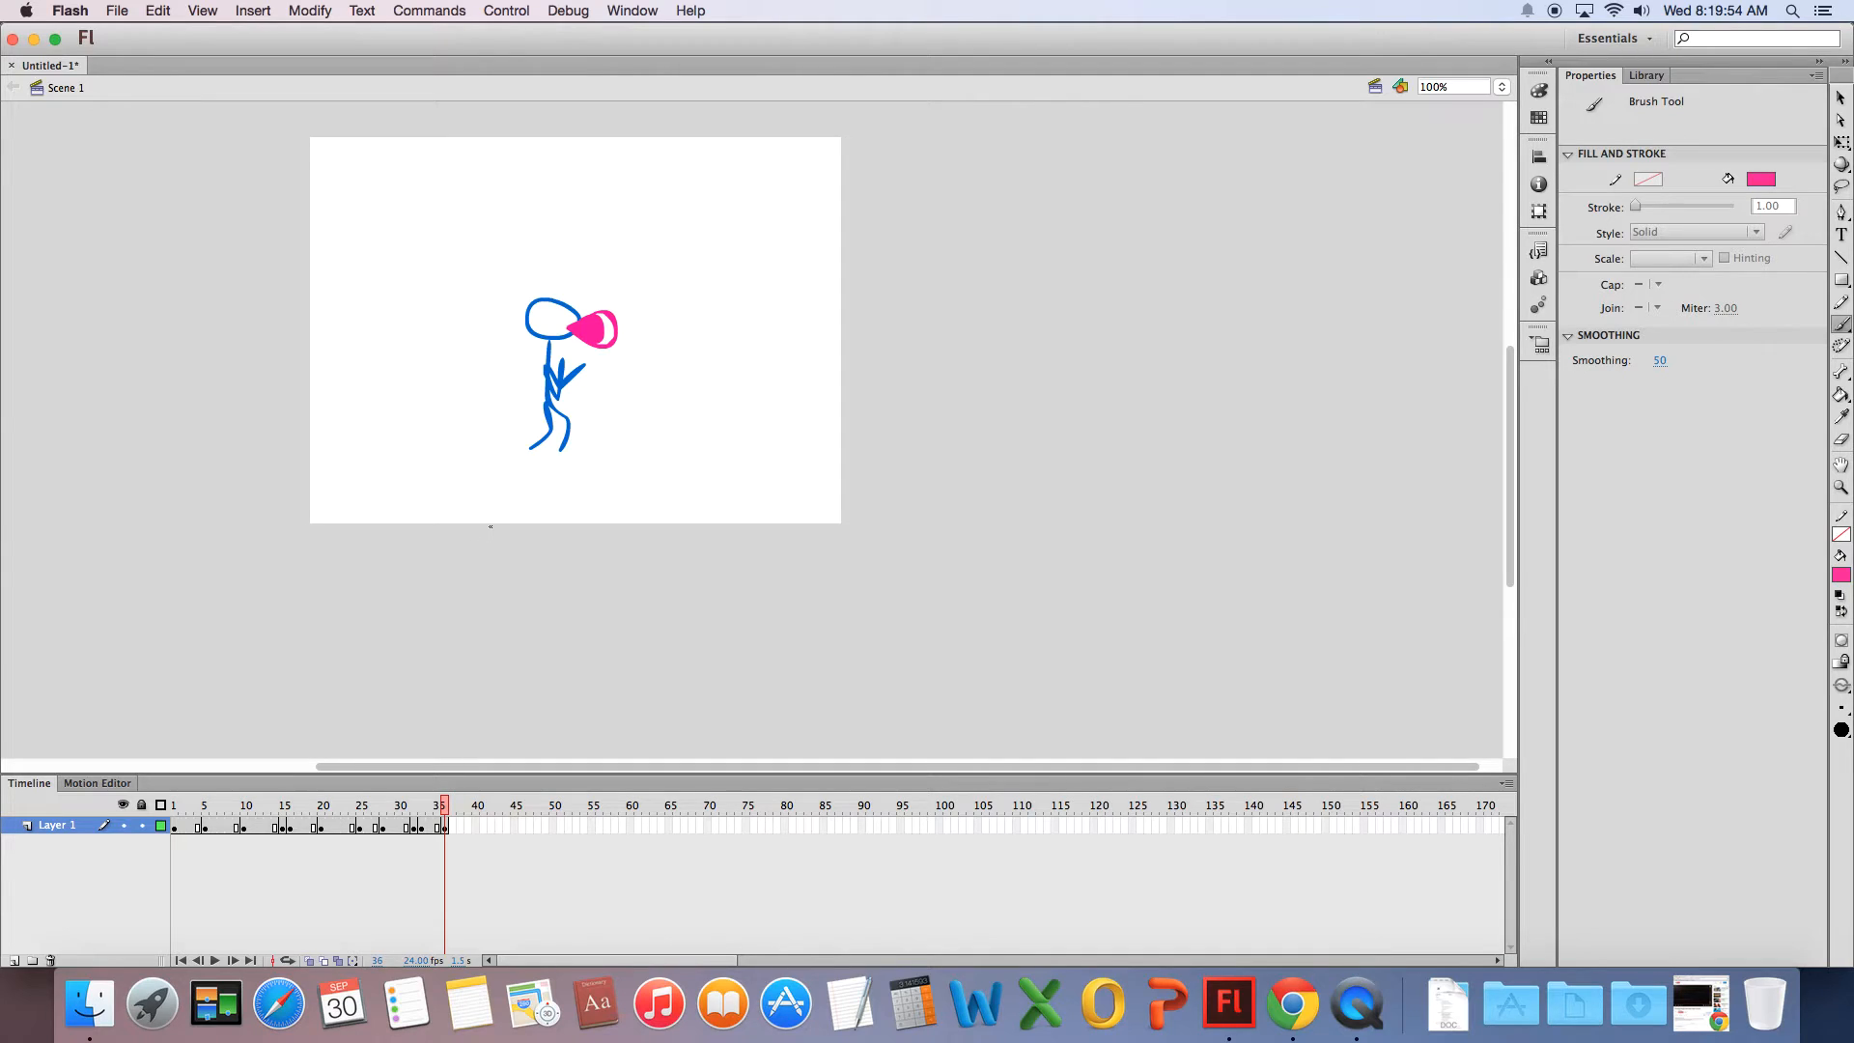
key("k")
left_click(602, 325)
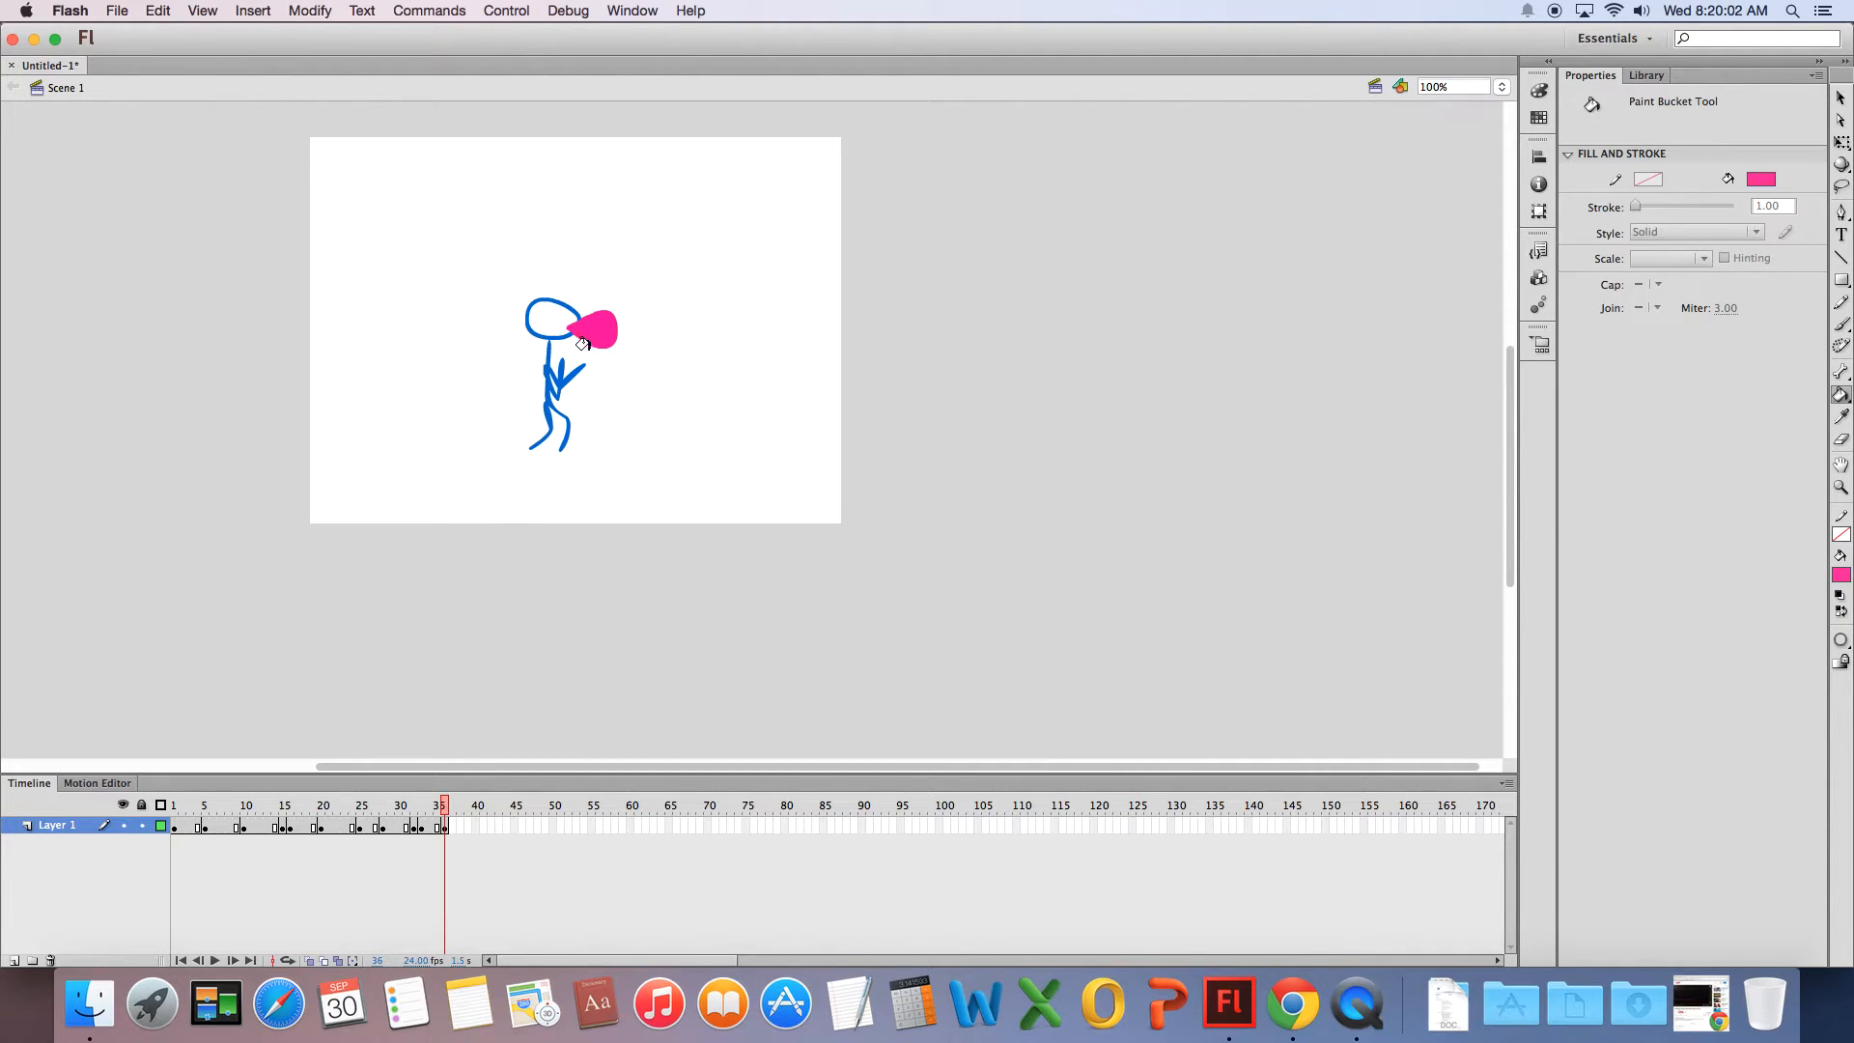
- Add a keyframe at frame 39 and enlarge the bubble again with a brushed pink outline and pink fill
left_click(468, 828)
key("F6")
key("b")
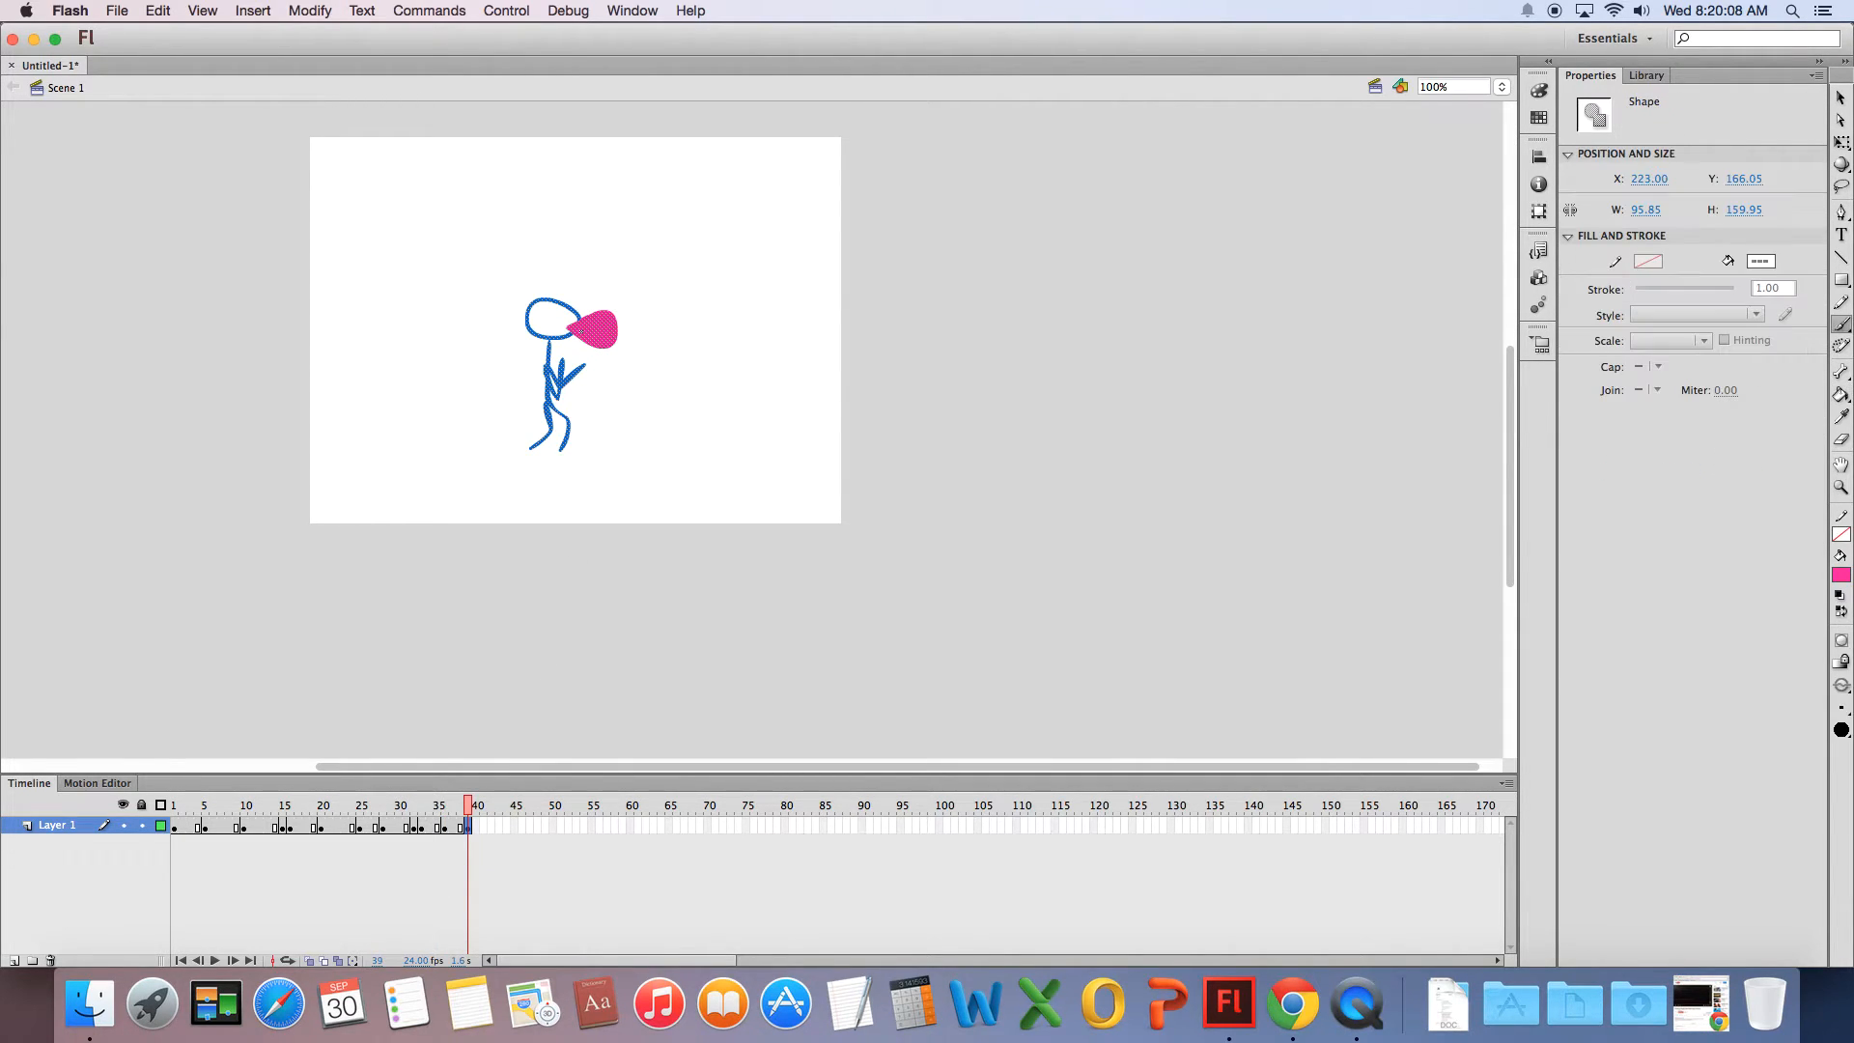
mouse_move(575, 323)
left_mouse_down()
mouse_move(596, 309)
mouse_move(609, 357)
mouse_move(581, 331)
left_mouse_up()
key("k")
left_click(599, 327)
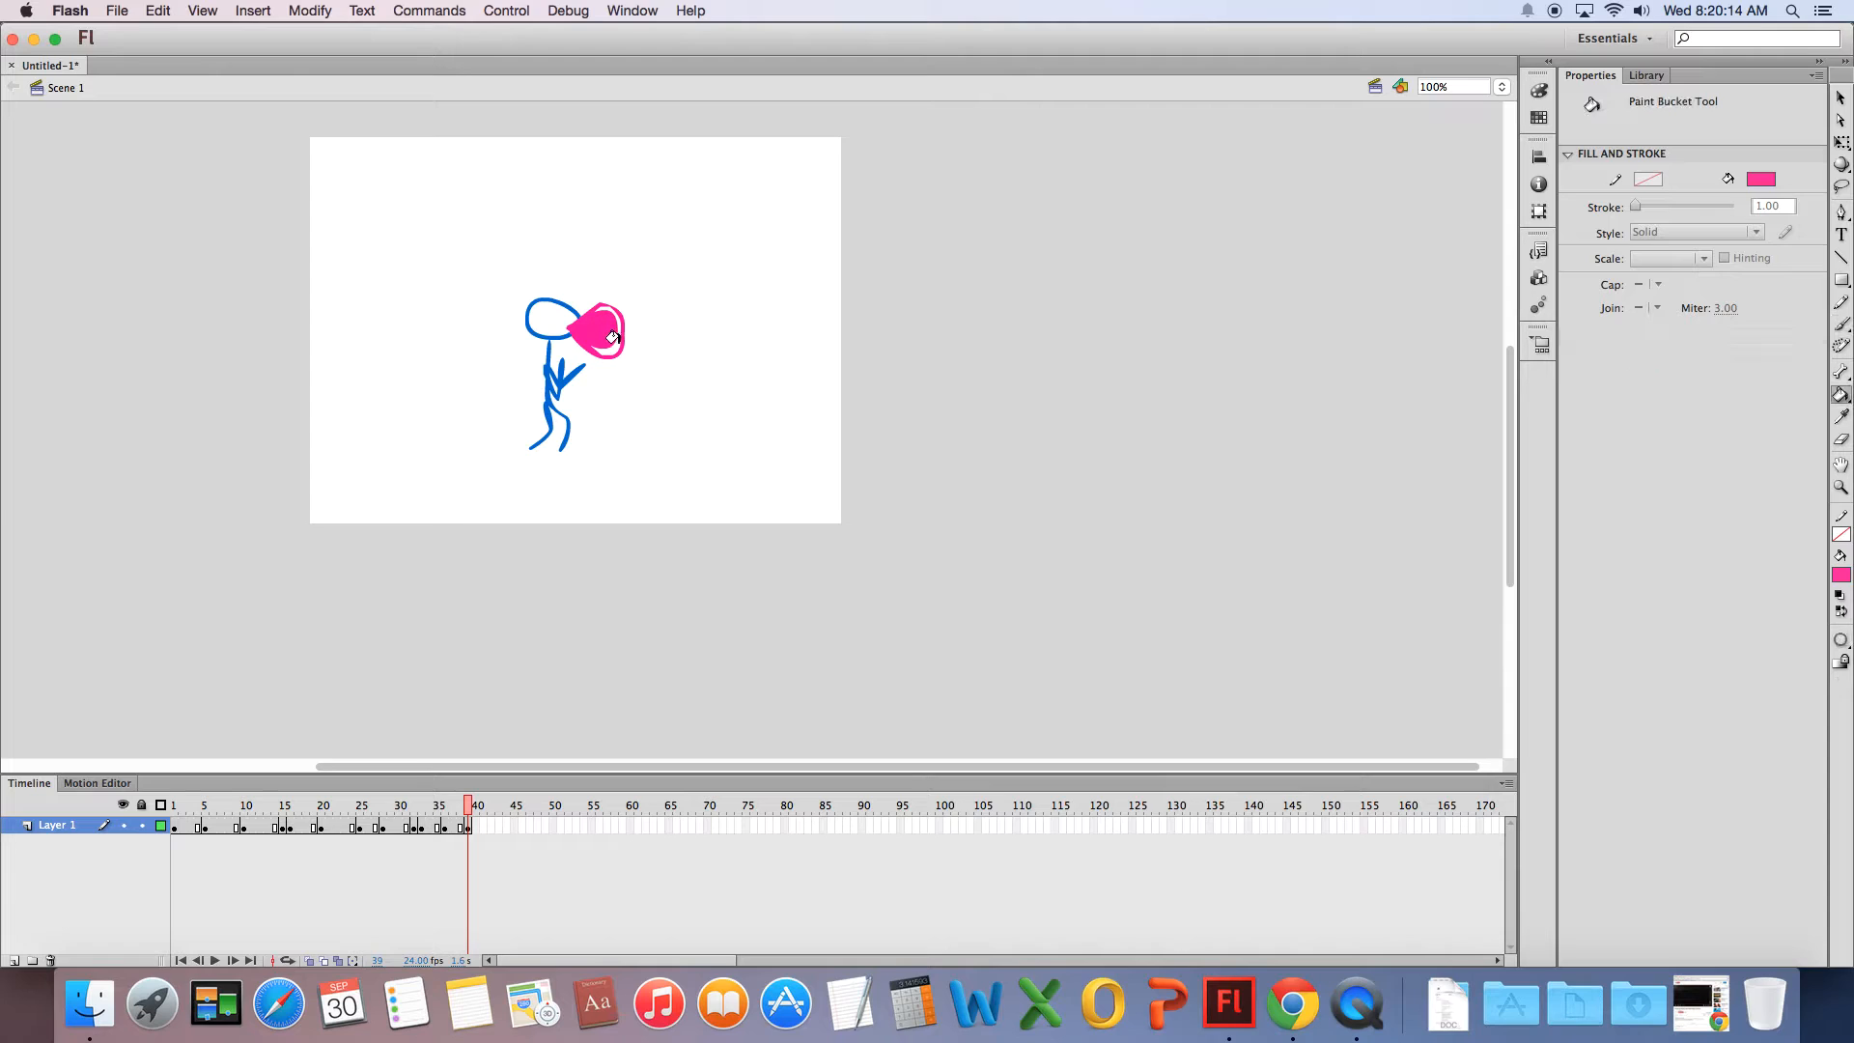
left_click(603, 344)
- Add a keyframe at frame 43 and delete the pink bubble from it
left_click(499, 826)
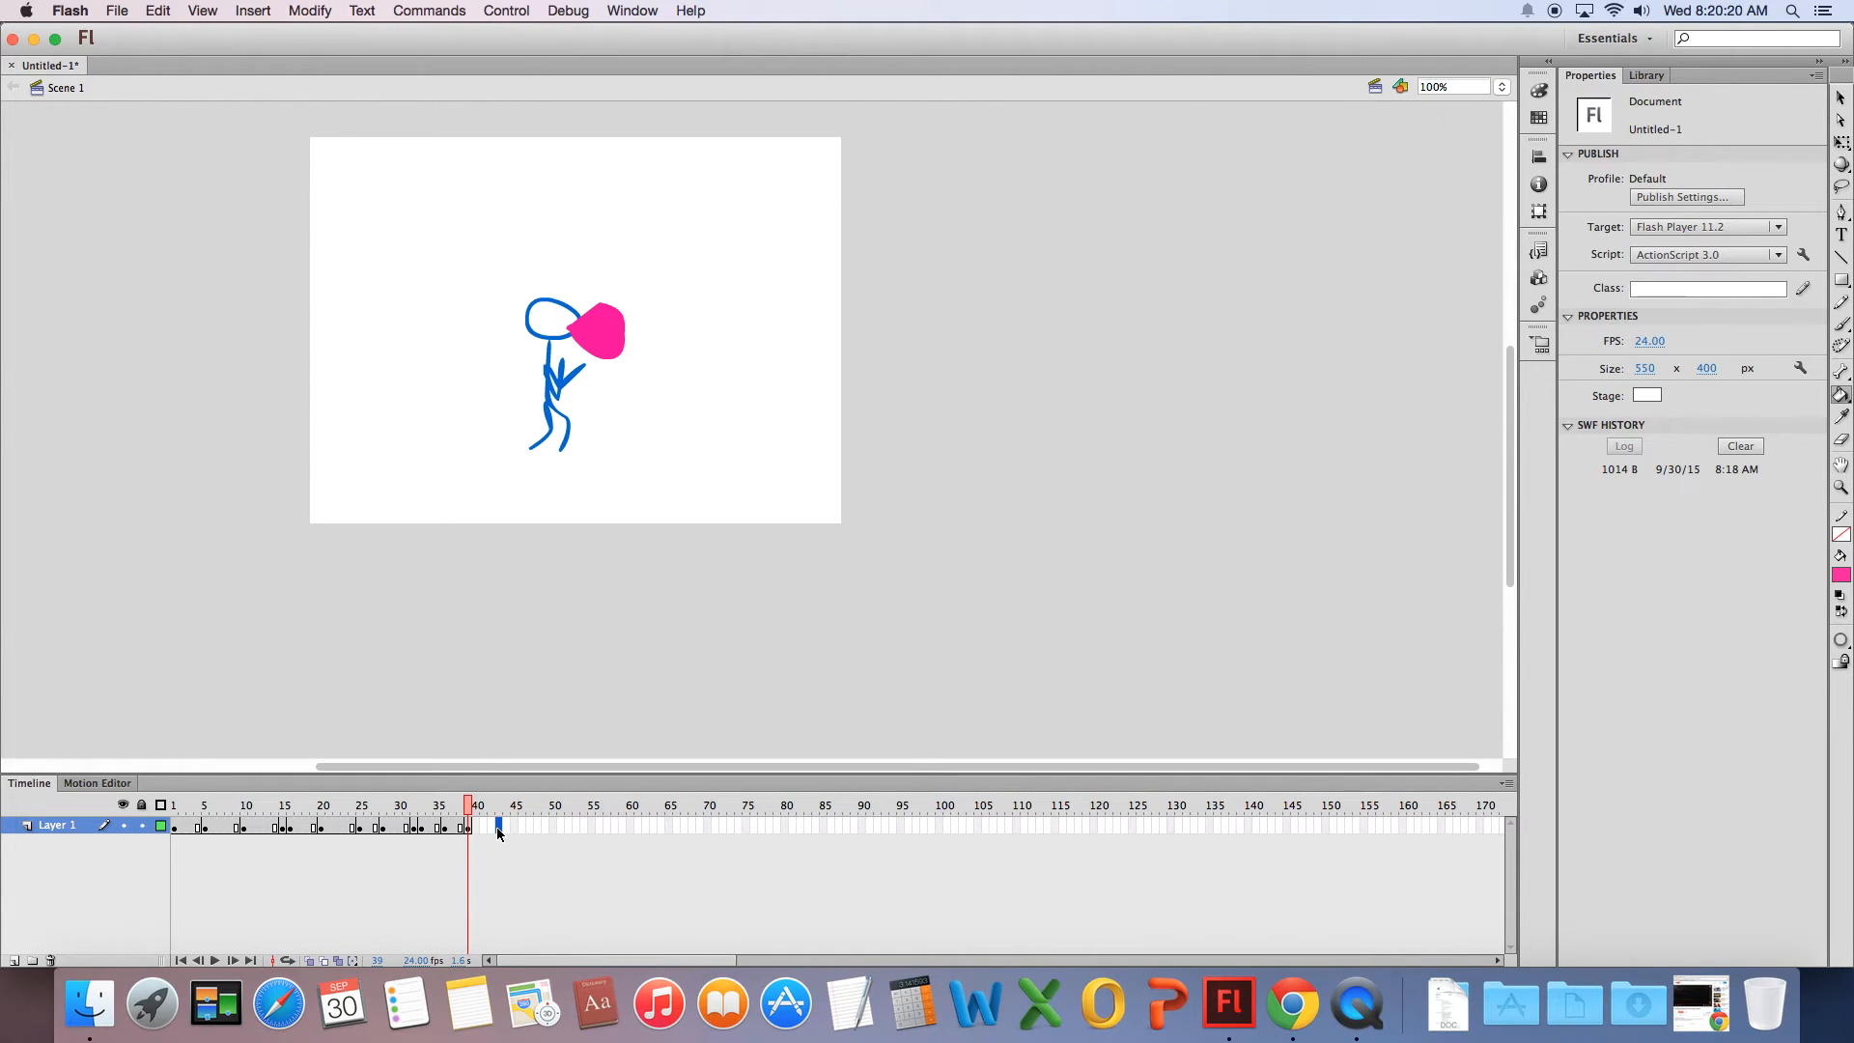
key("F6")
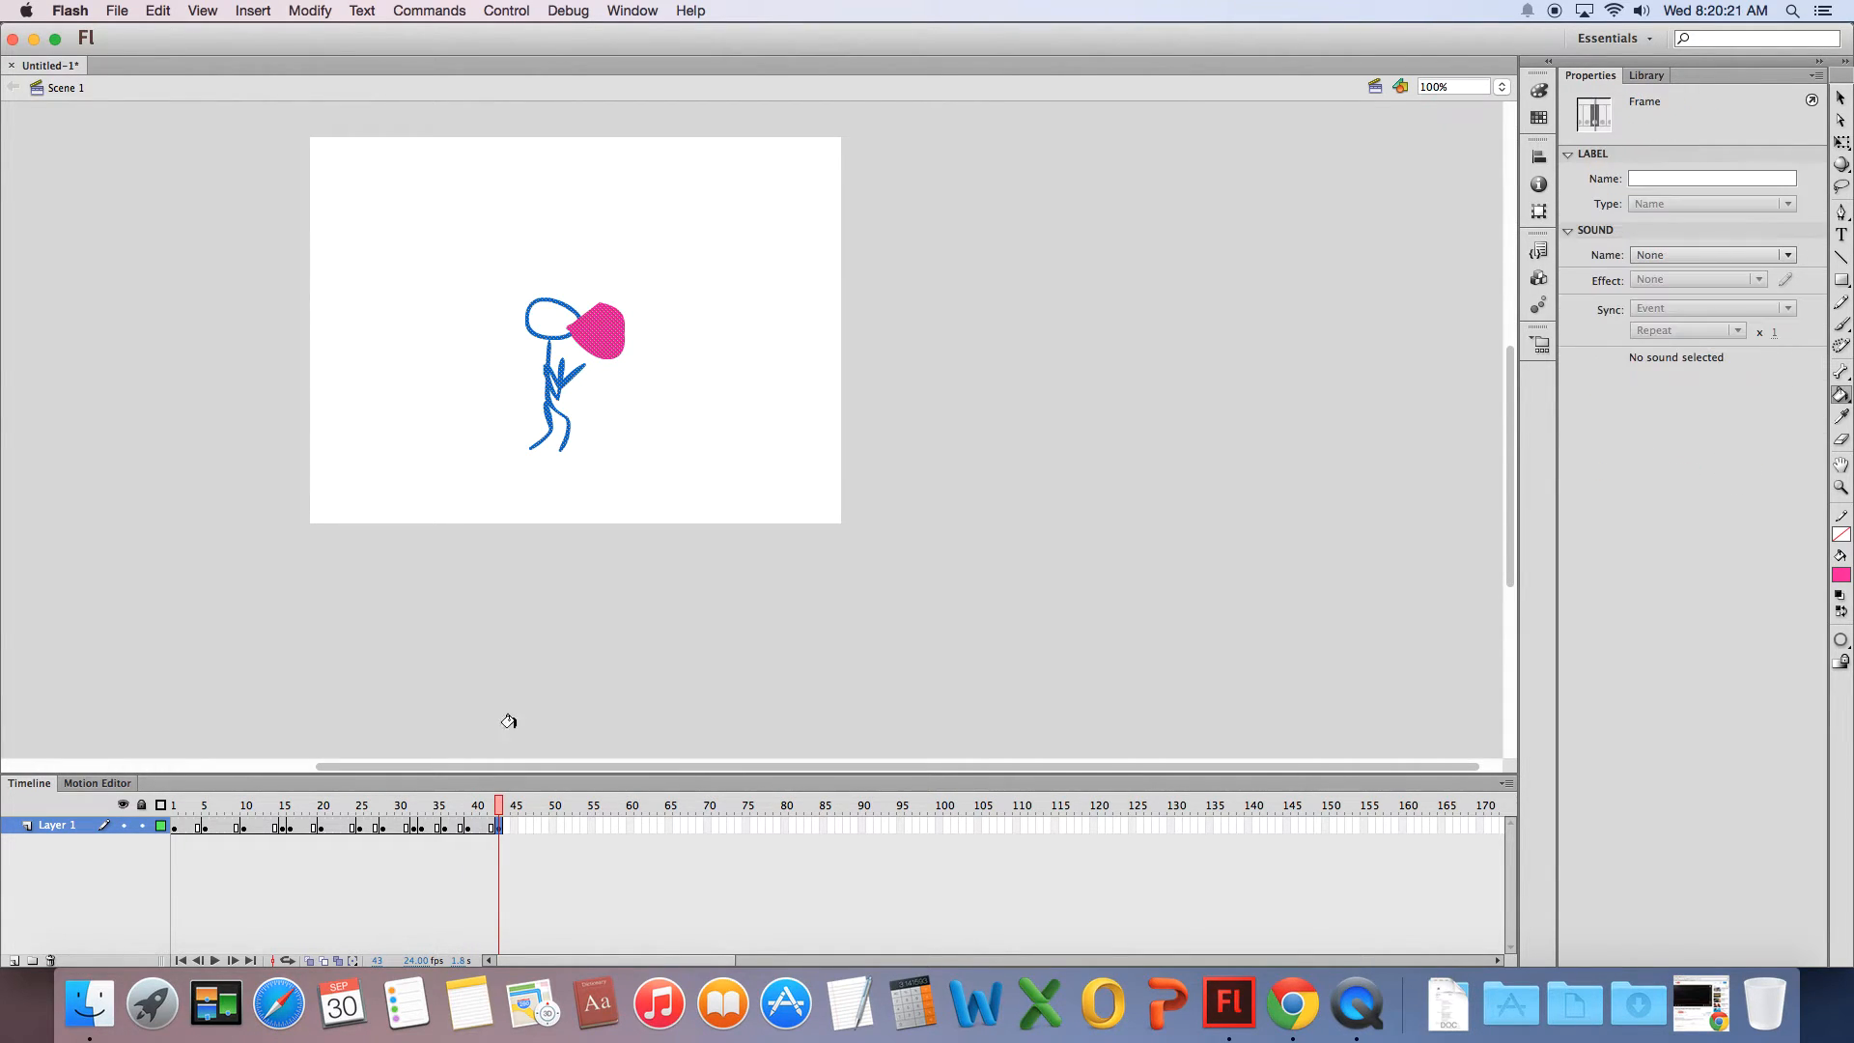
key("v")
left_click(619, 398)
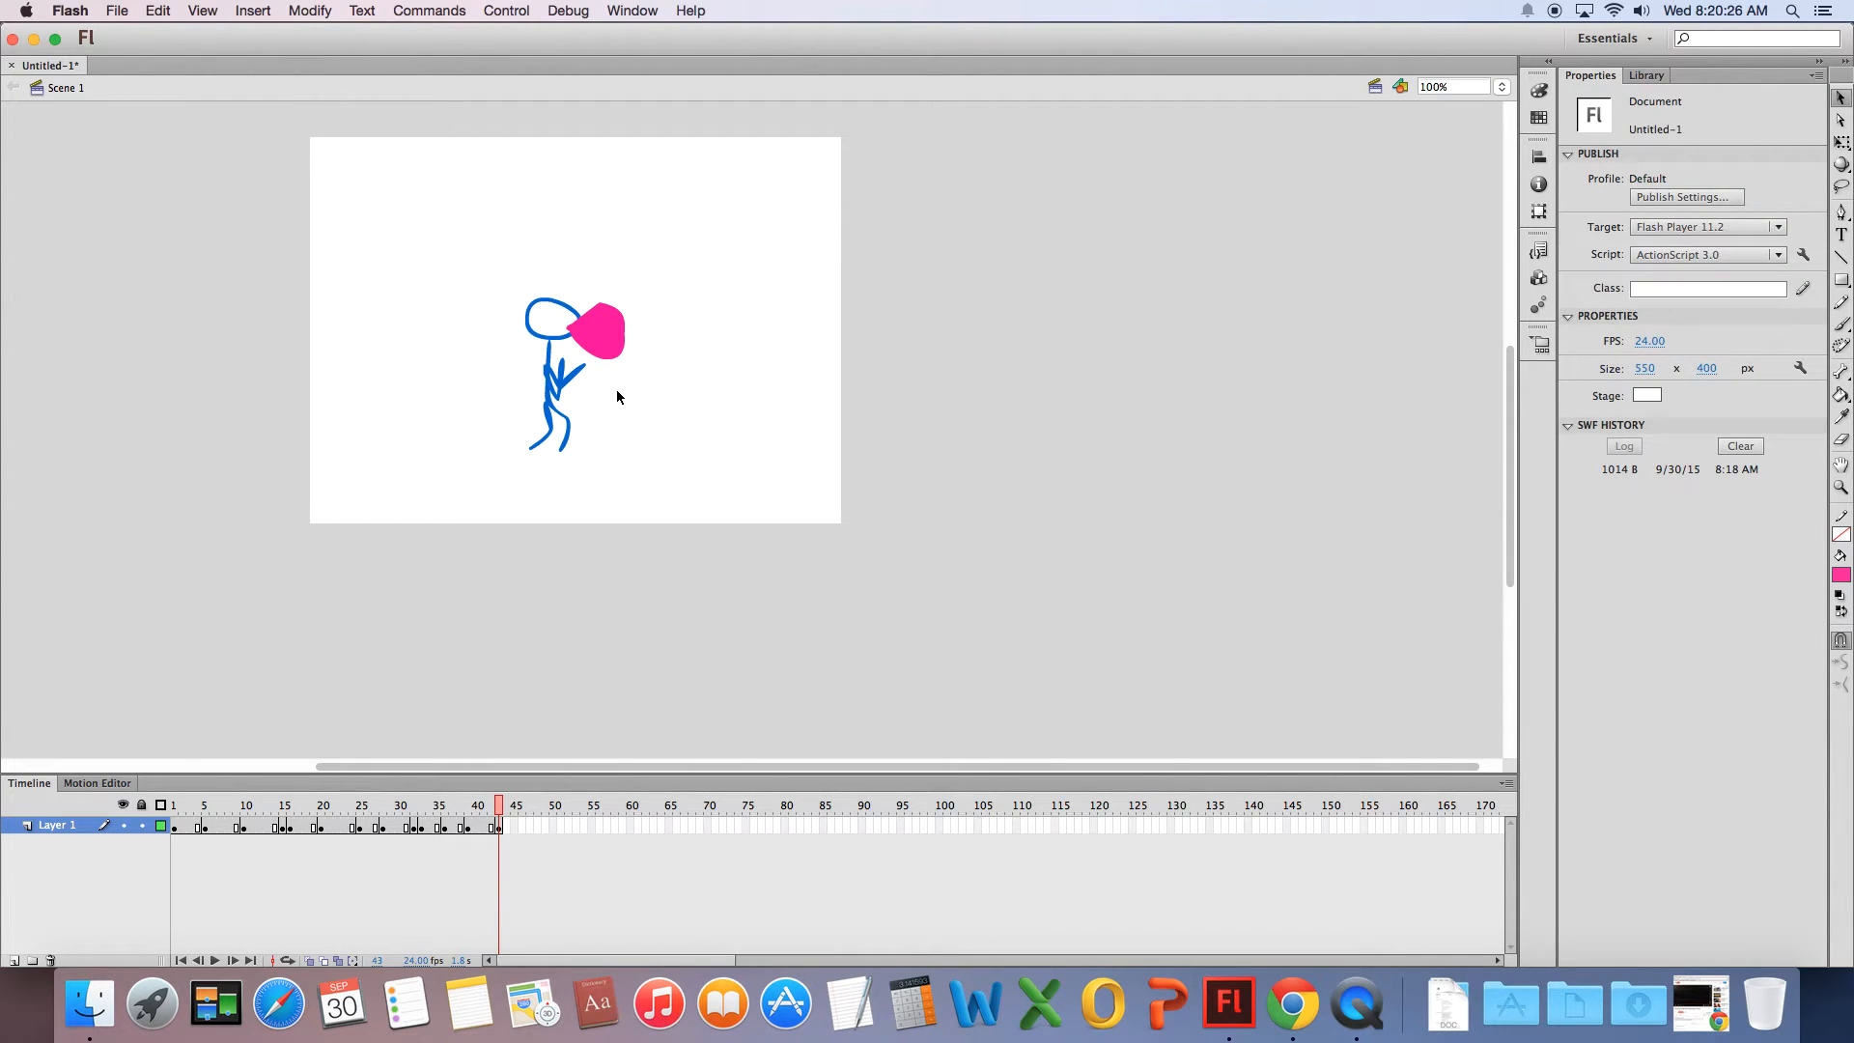
left_click(601, 335)
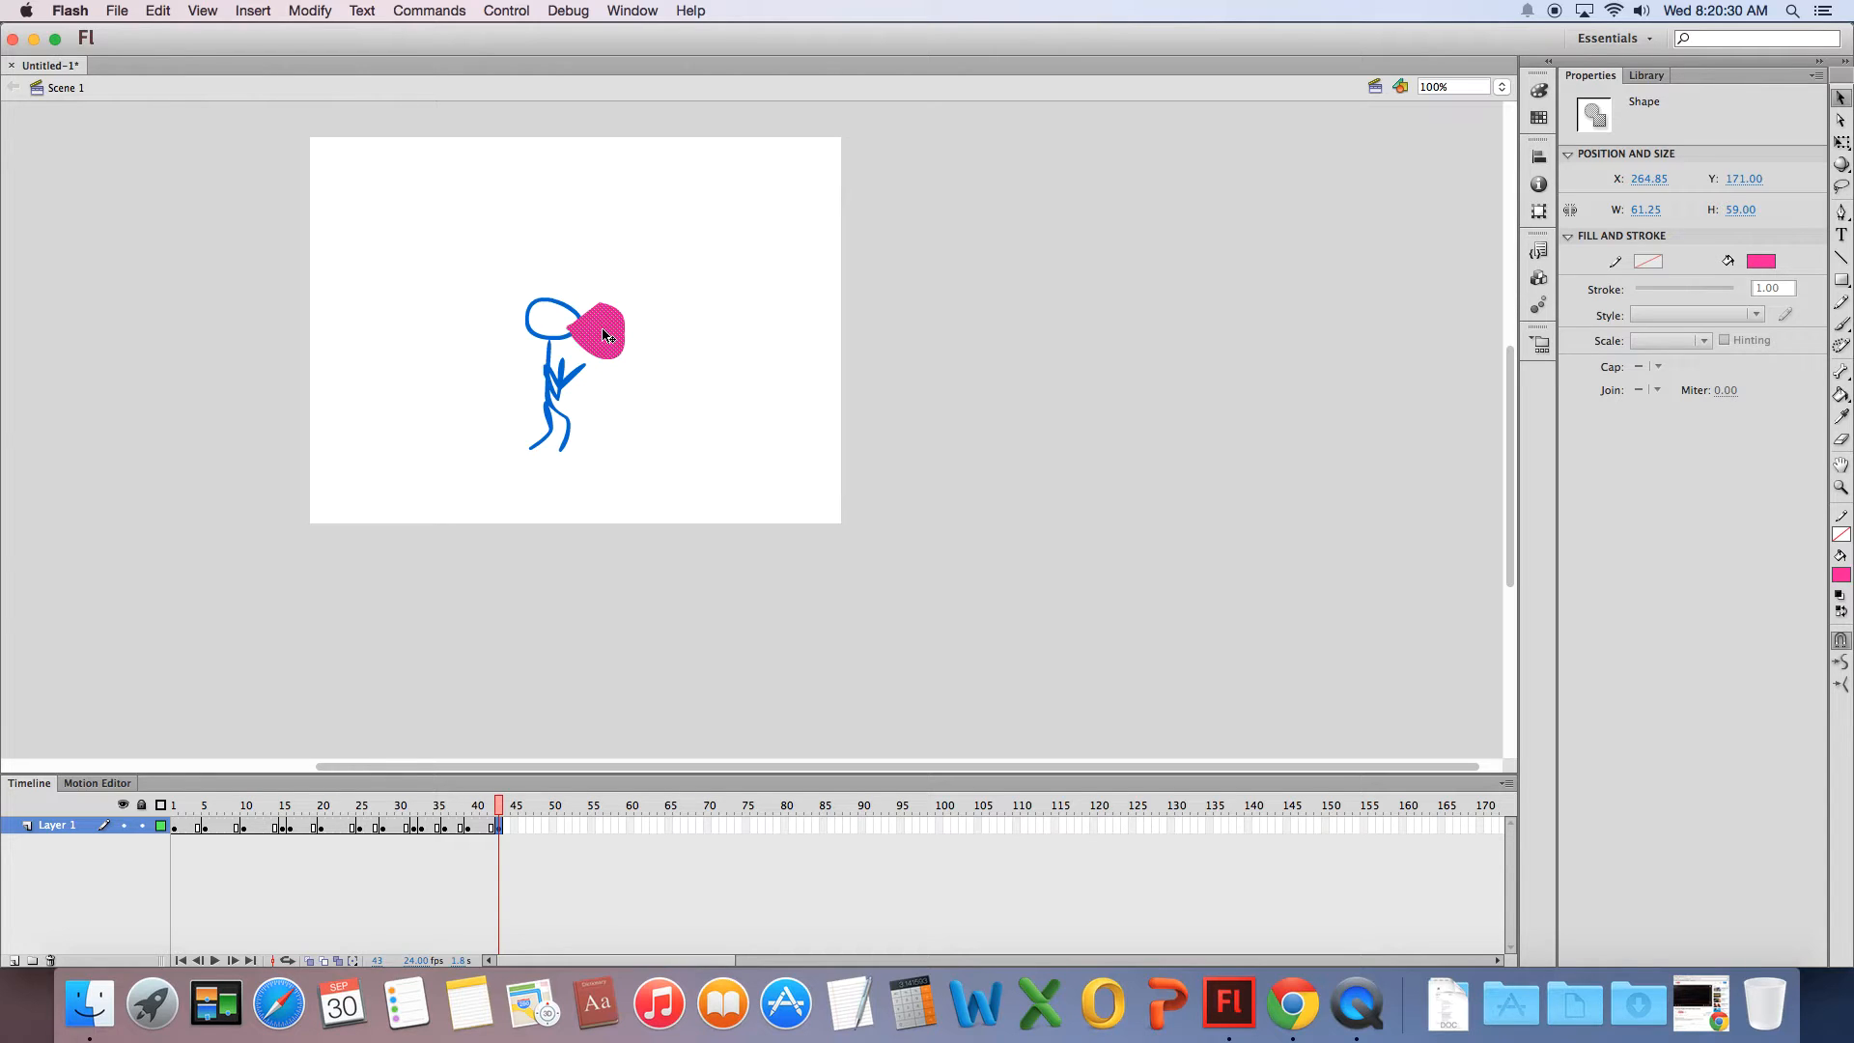
key("Delete")
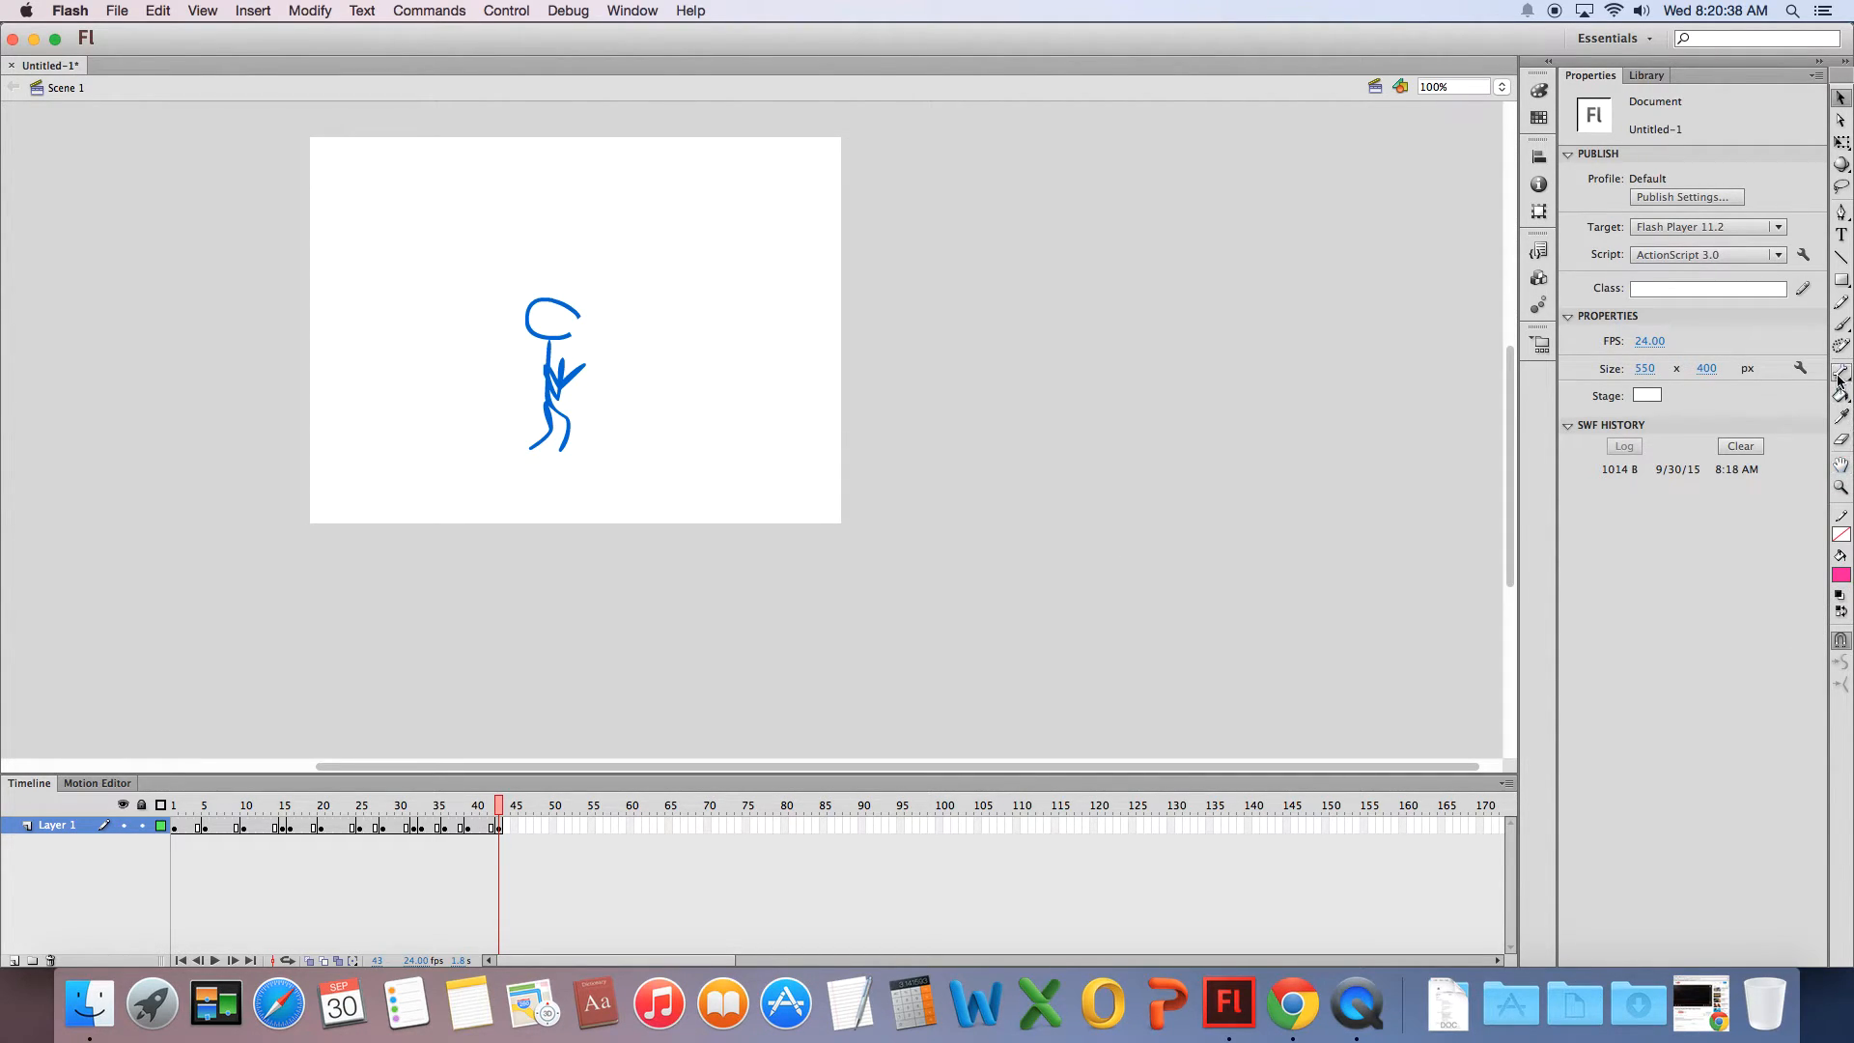
- Brush five pink droplet outlines on and around the figure's head and fill them with pink
left_click(1841, 328)
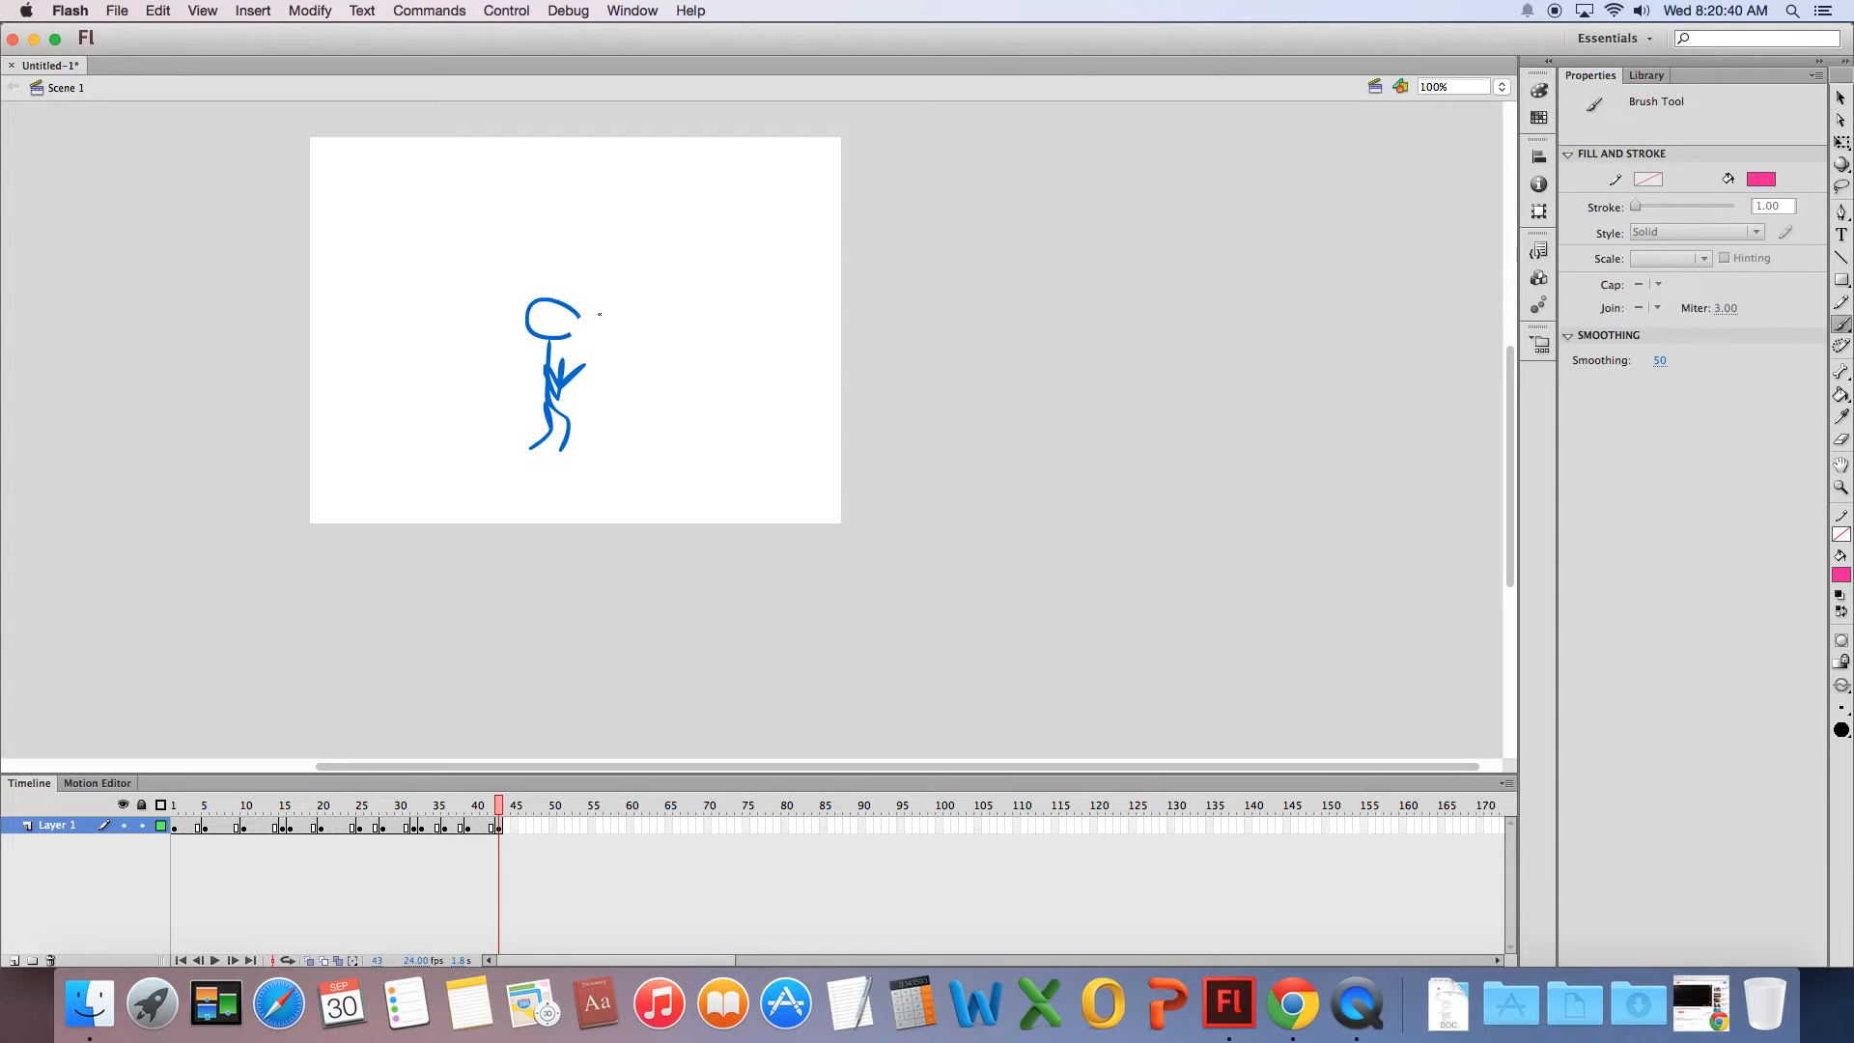
mouse_move(591, 280)
left_mouse_down()
mouse_move(637, 311)
mouse_move(616, 316)
mouse_move(661, 366)
mouse_move(585, 344)
mouse_move(570, 358)
mouse_move(561, 309)
left_mouse_up()
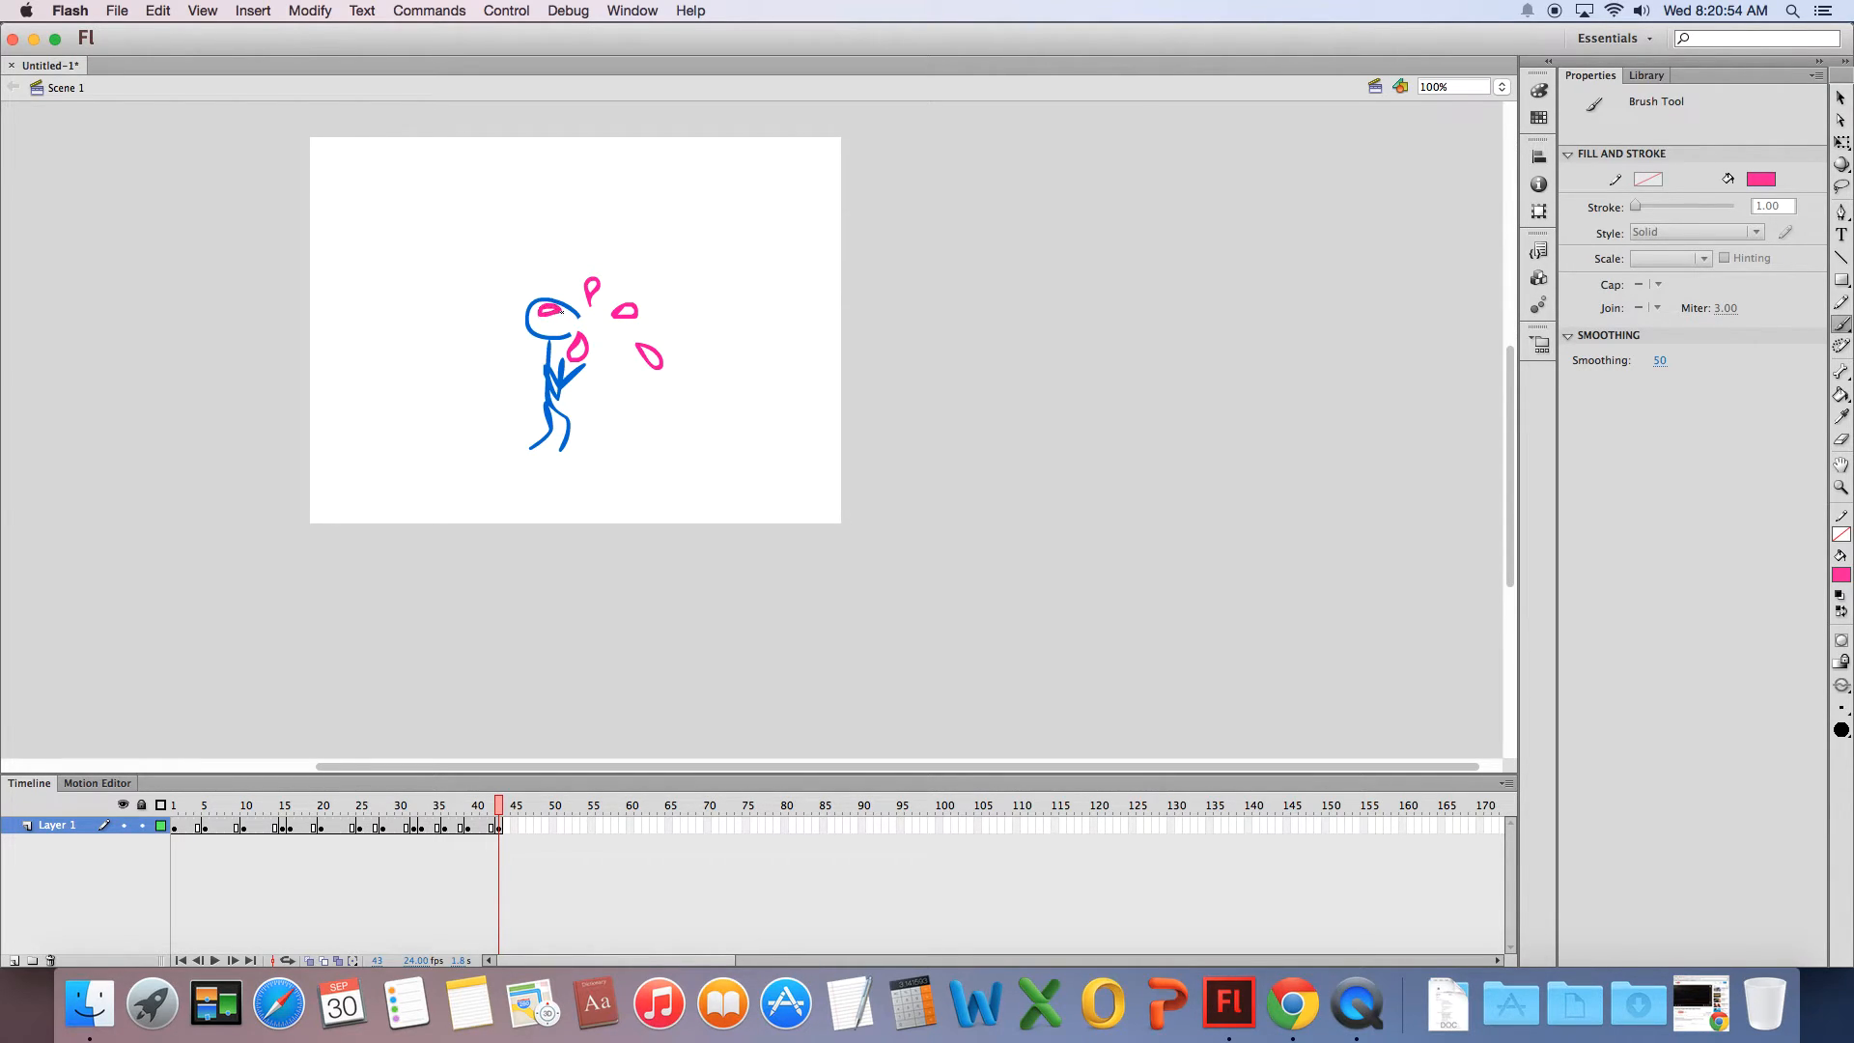
key("k")
left_click(592, 286)
left_click(625, 310)
left_click(649, 351)
left_click(576, 345)
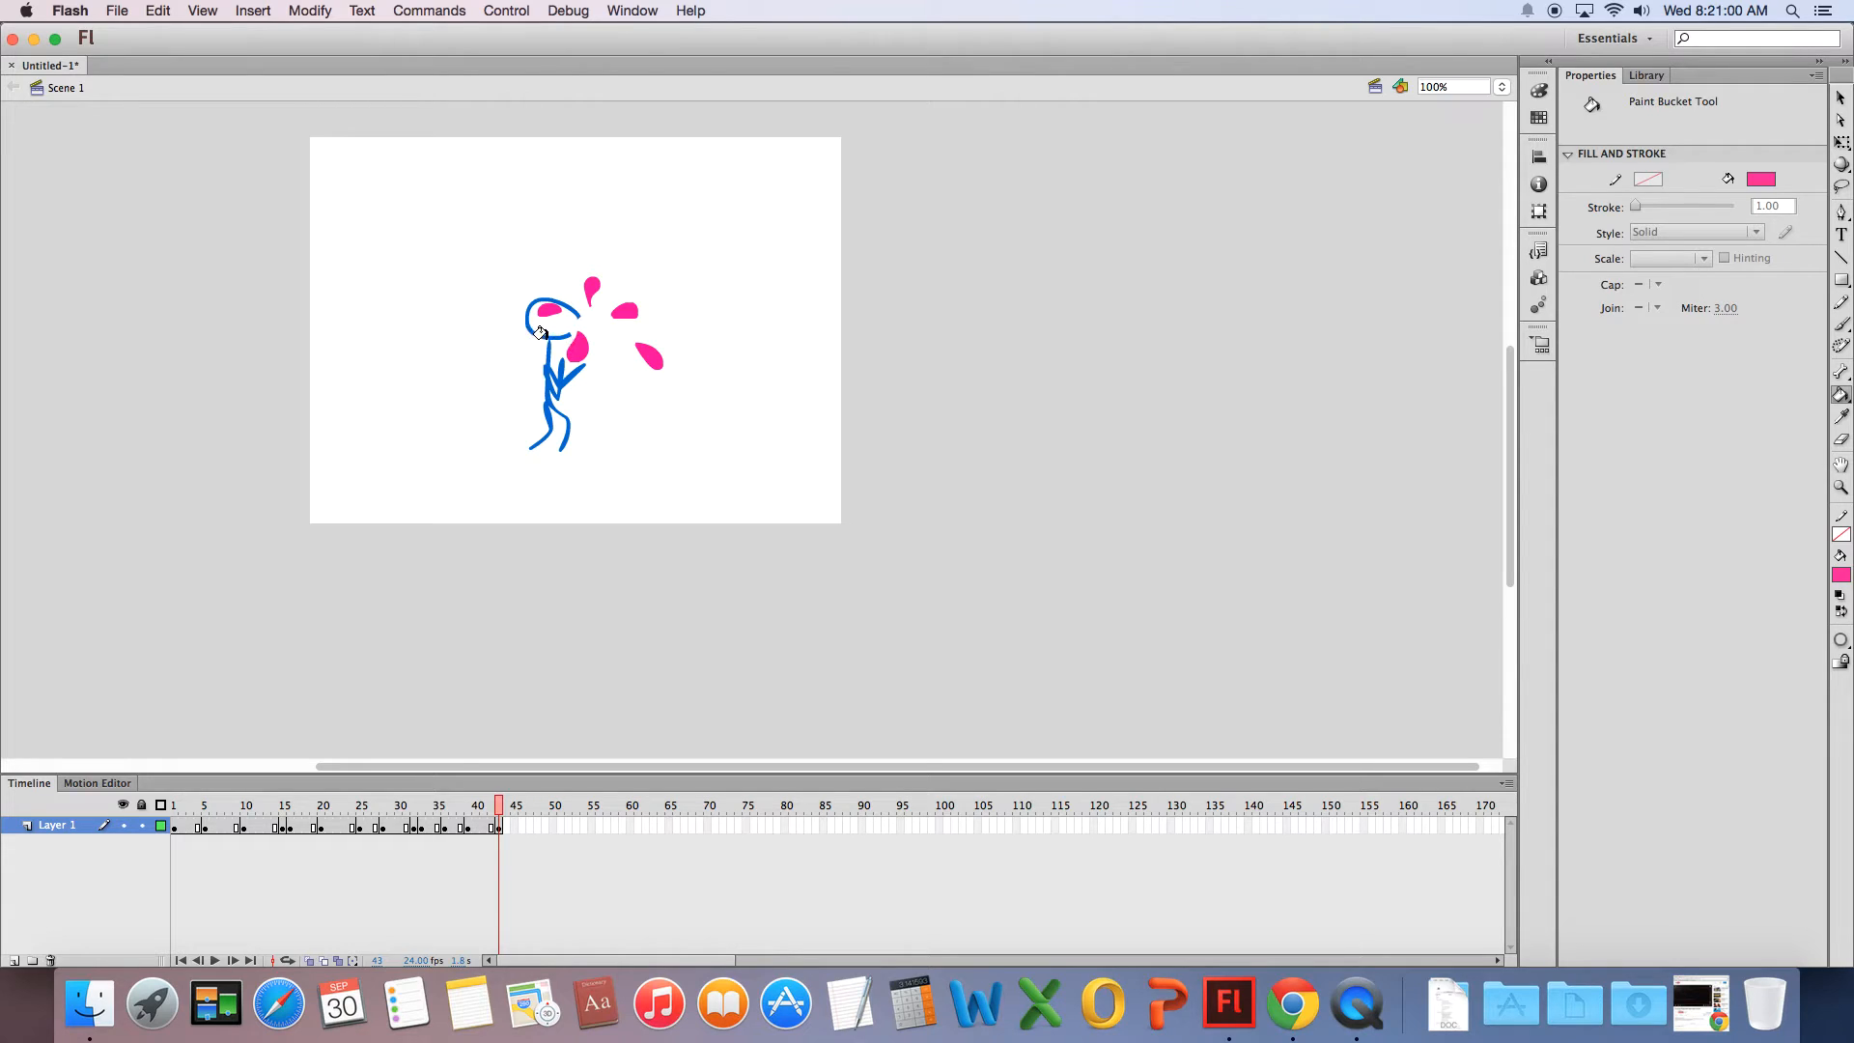
- Sample the figure's blue and brush in the missing part of the head outline
left_click(1841, 417)
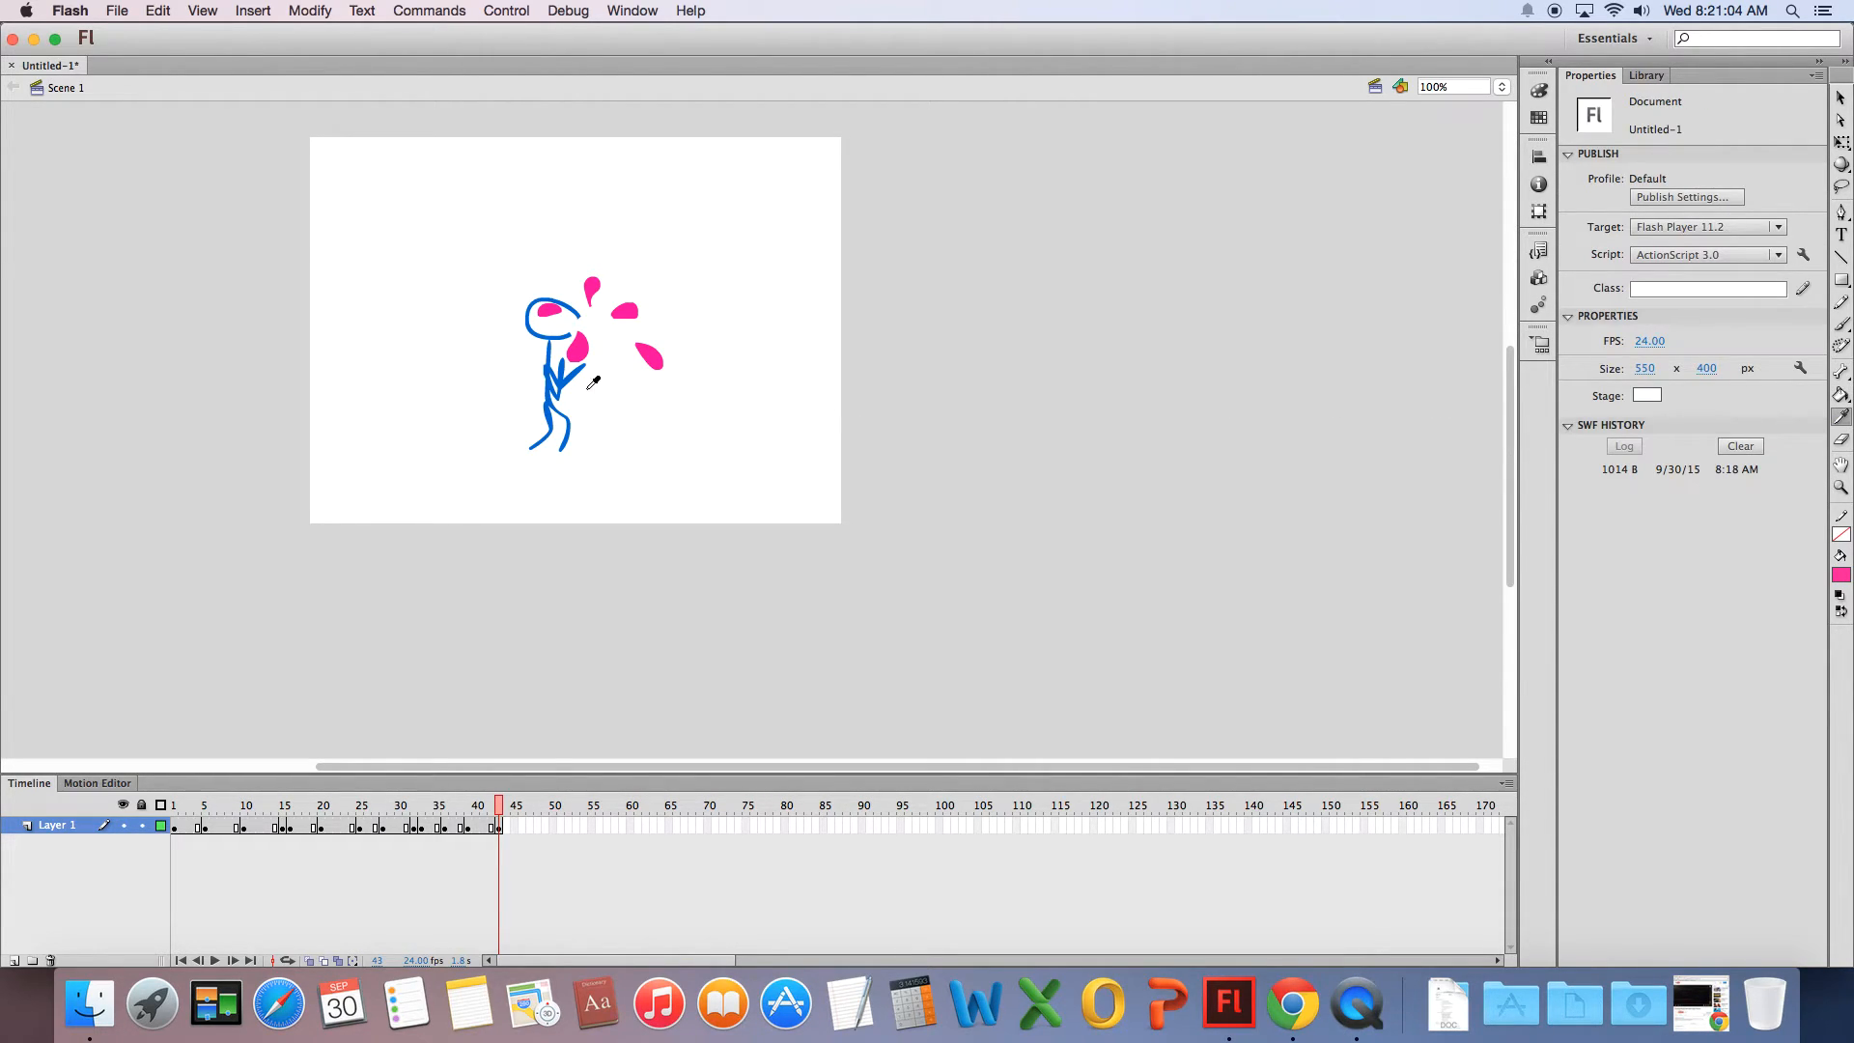
key("super+equal")
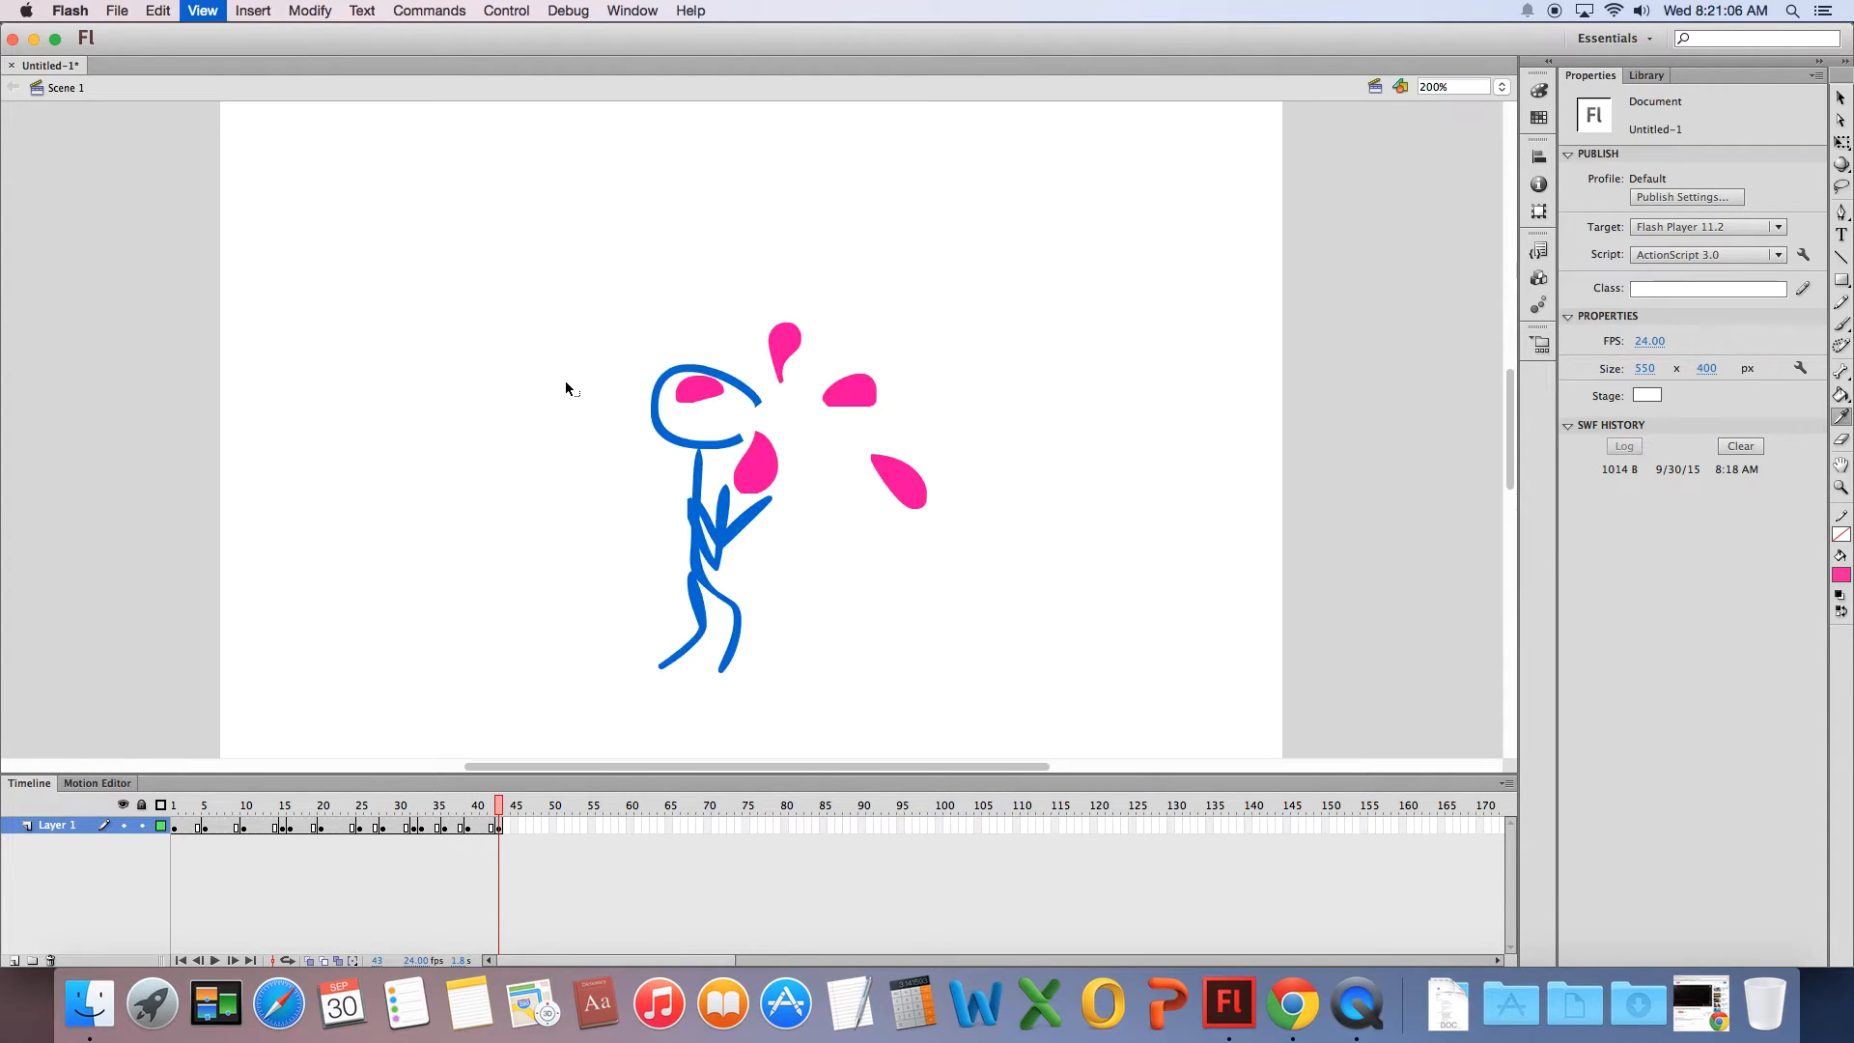
left_click(722, 530)
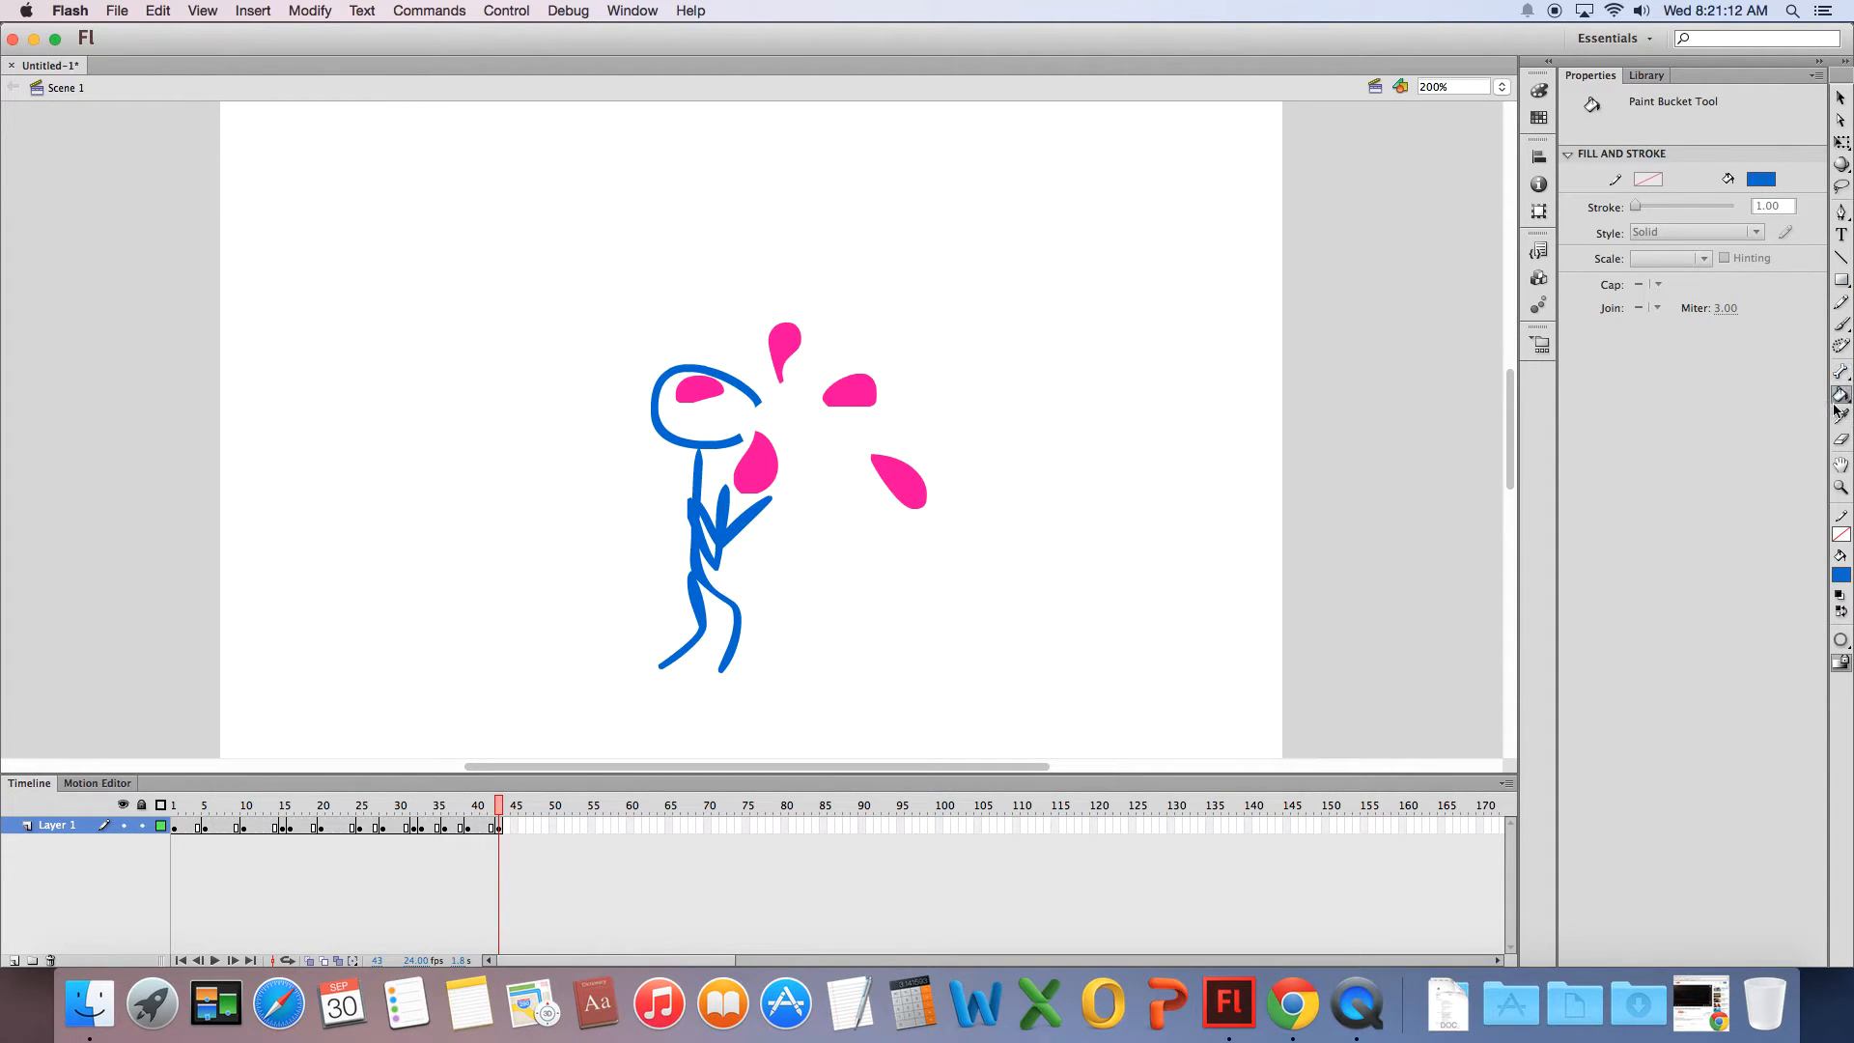
left_click(1841, 324)
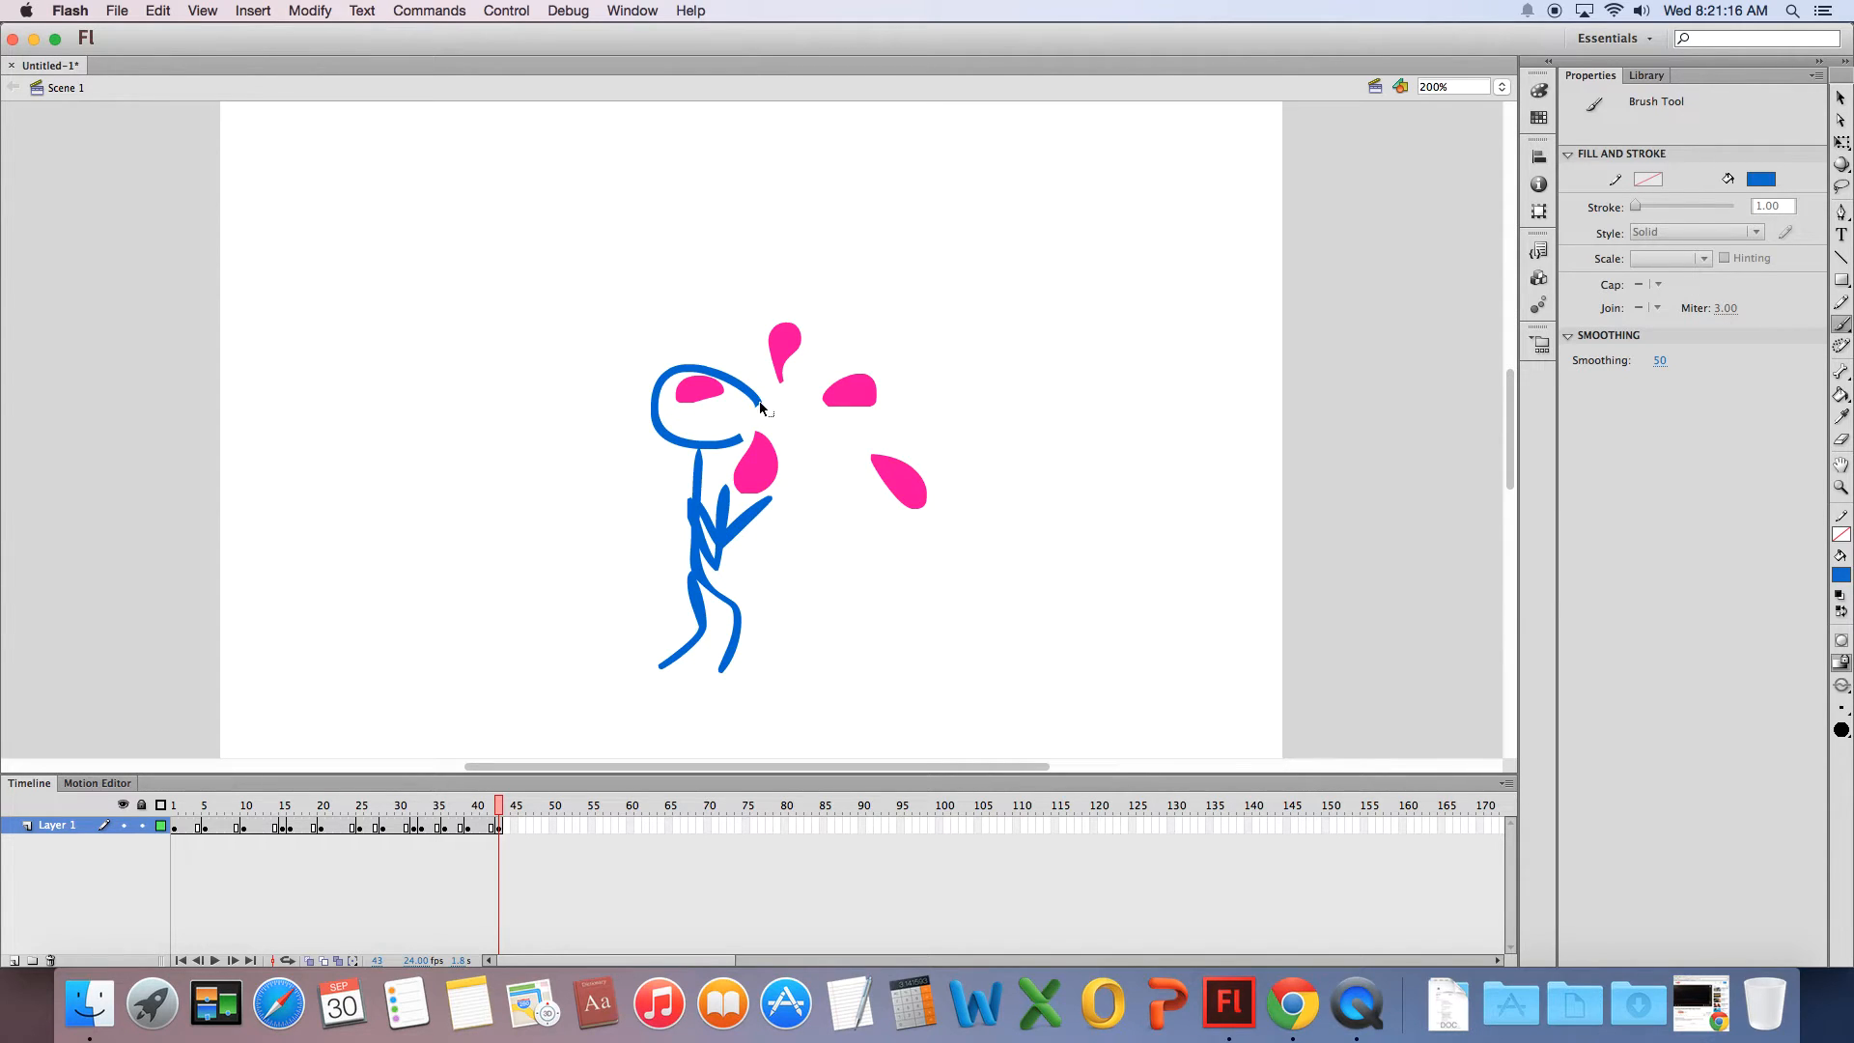
key("super+1")
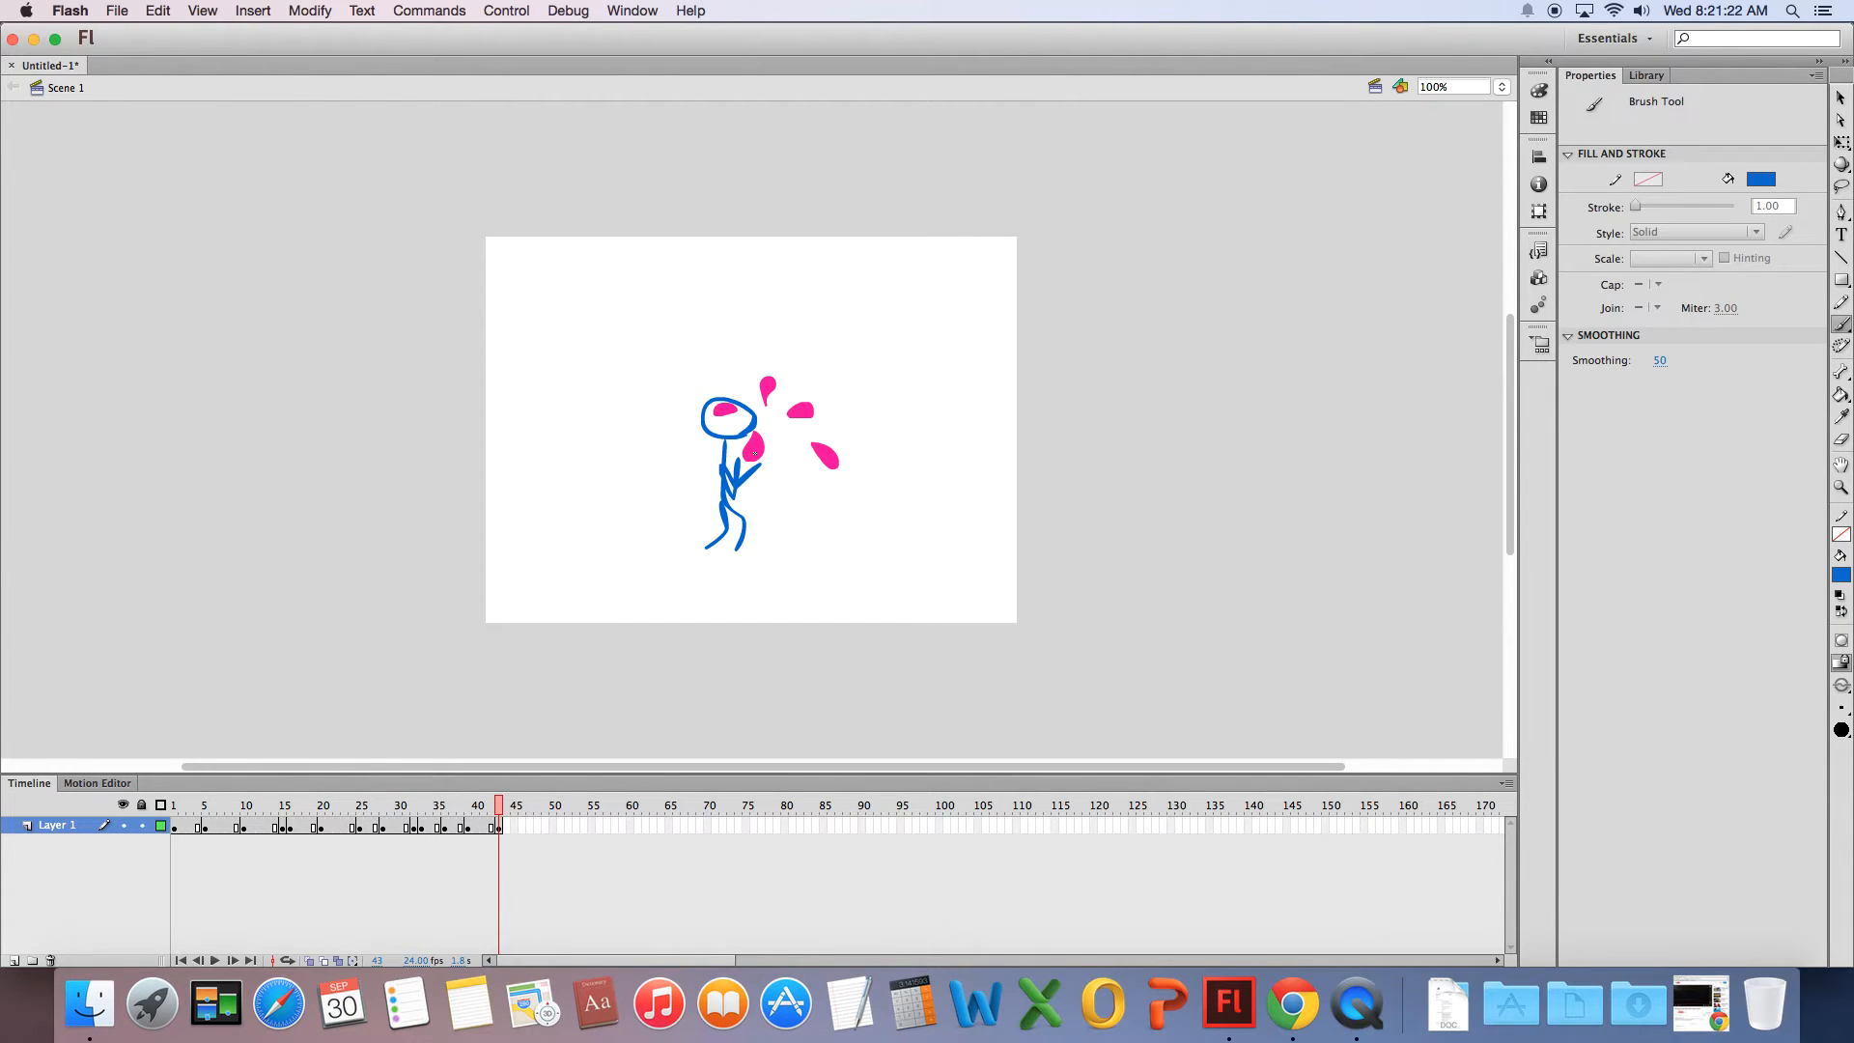
- Sample the pink of a droplet and brush a small pink mark at the figure's mouth
left_click(1841, 416)
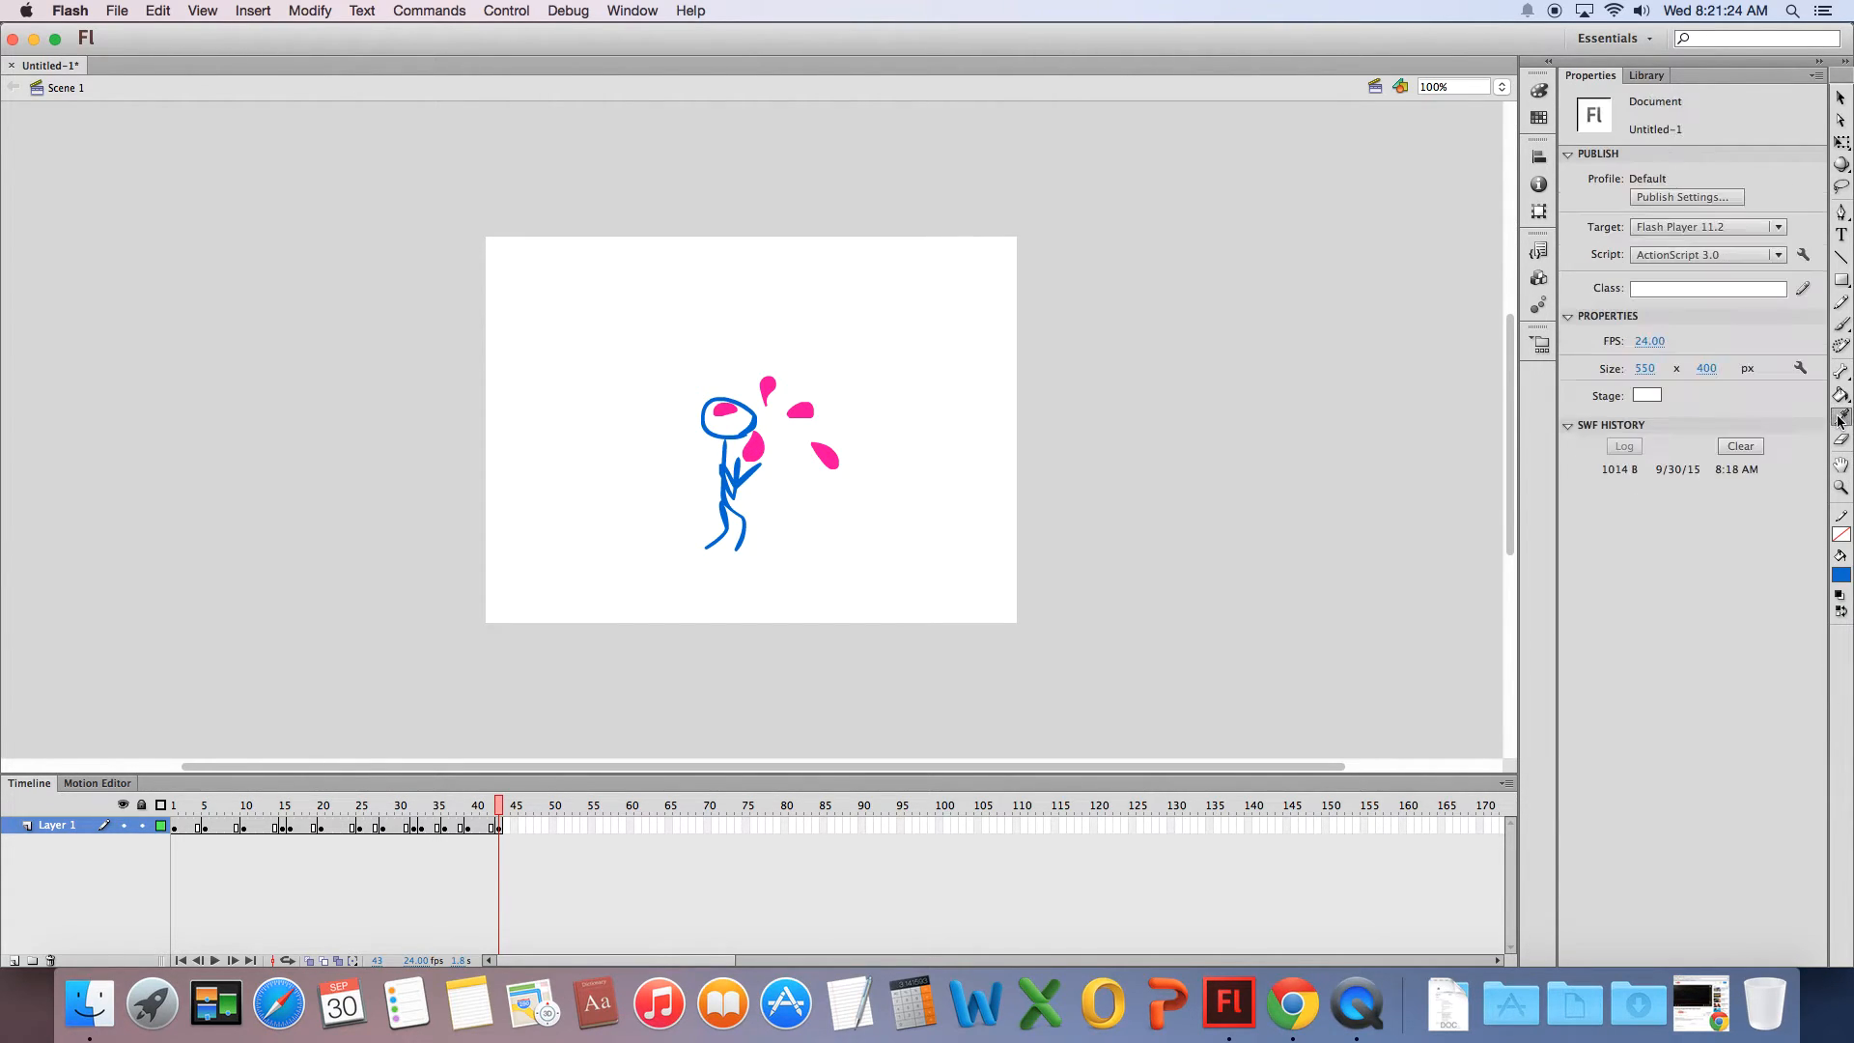
left_click(838, 451)
key("b")
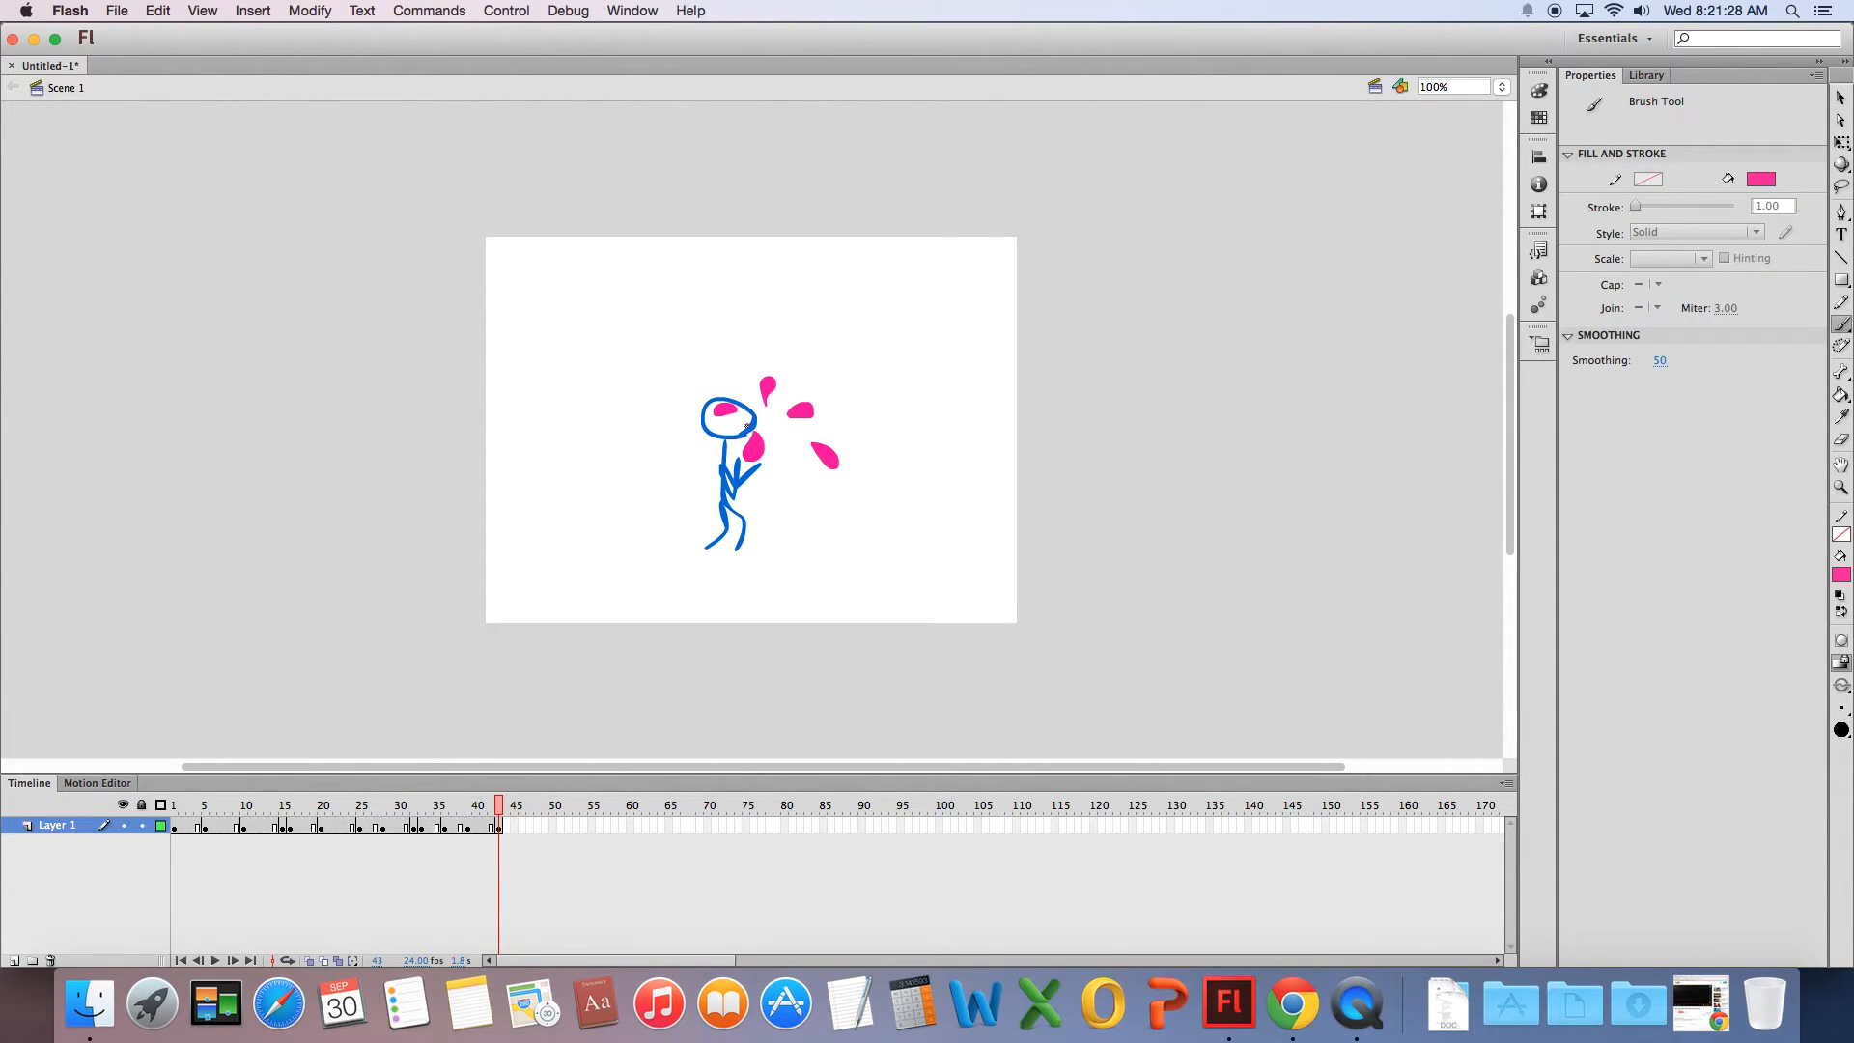
left_click_drag(742, 429, 752, 421)
mouse_move(504, 806)
left_mouse_down()
mouse_move(325, 814)
mouse_move(508, 809)
left_mouse_up()
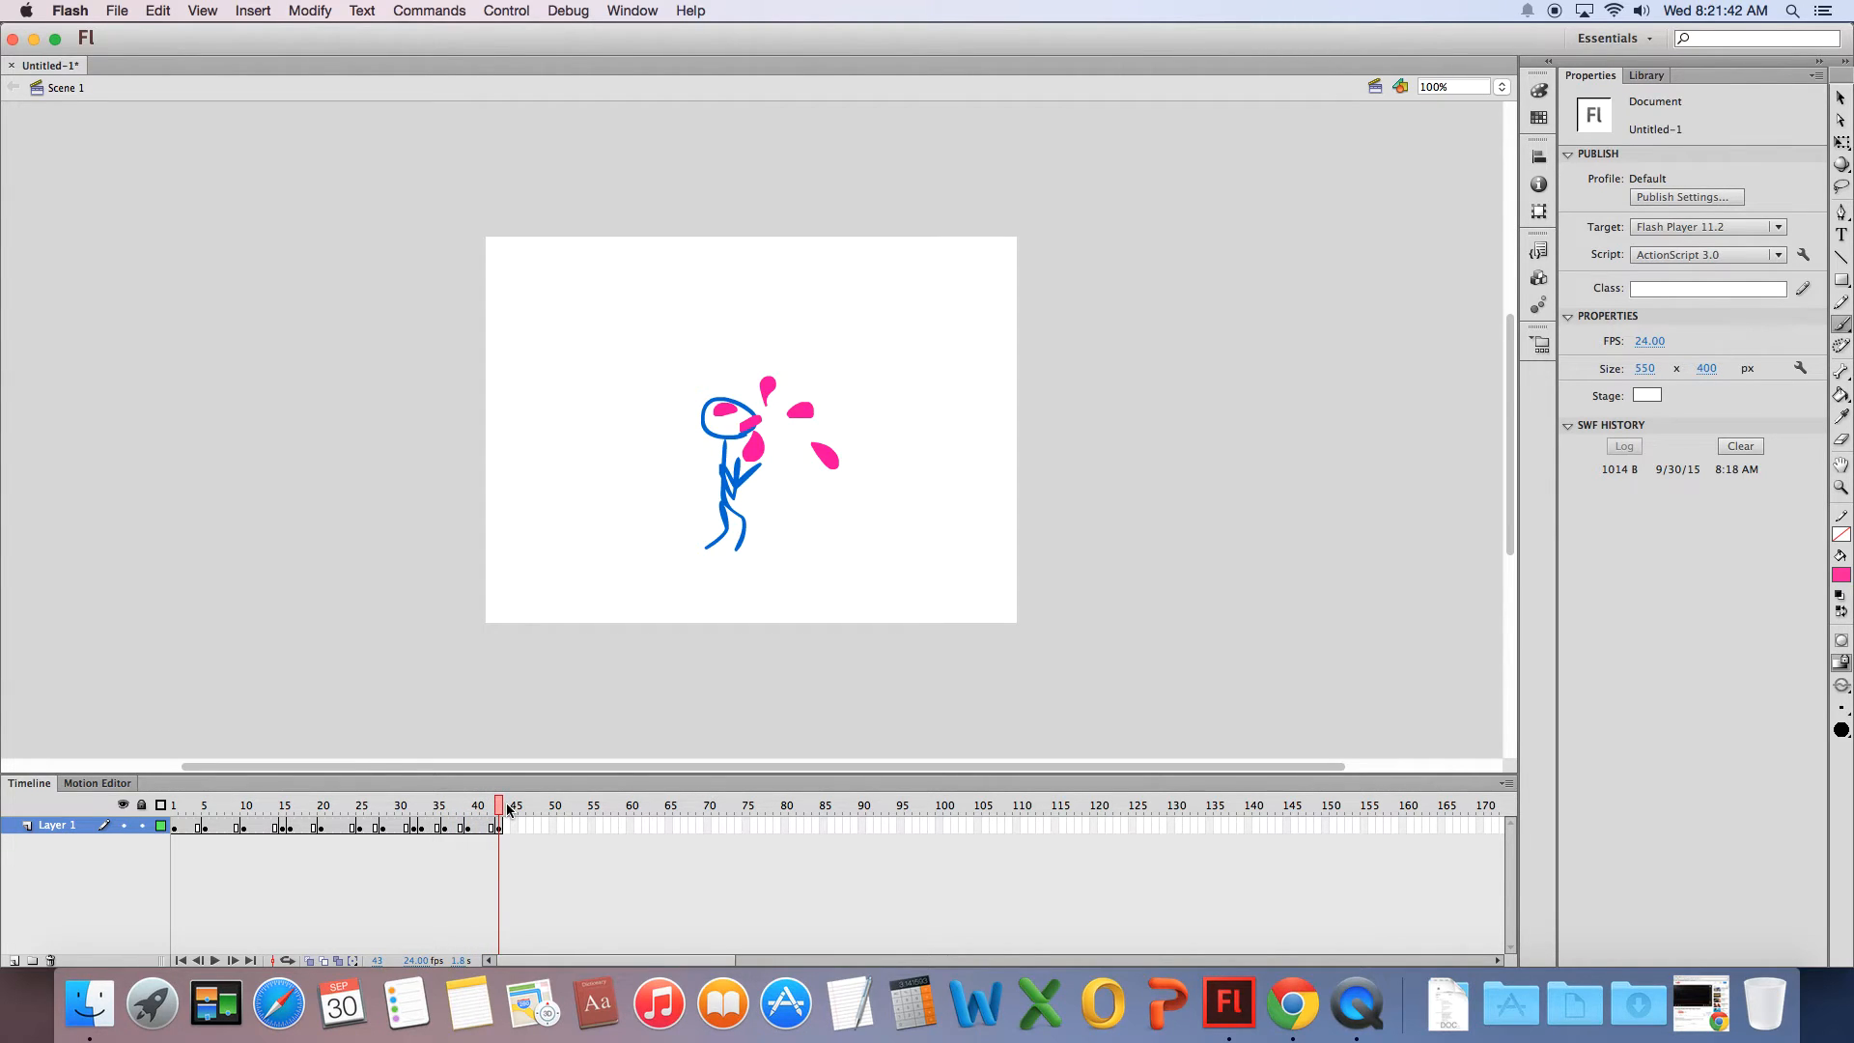
- Add a keyframe at frame 46 and move the four pink droplets around the head farther outward
left_click(523, 827)
key("F6")
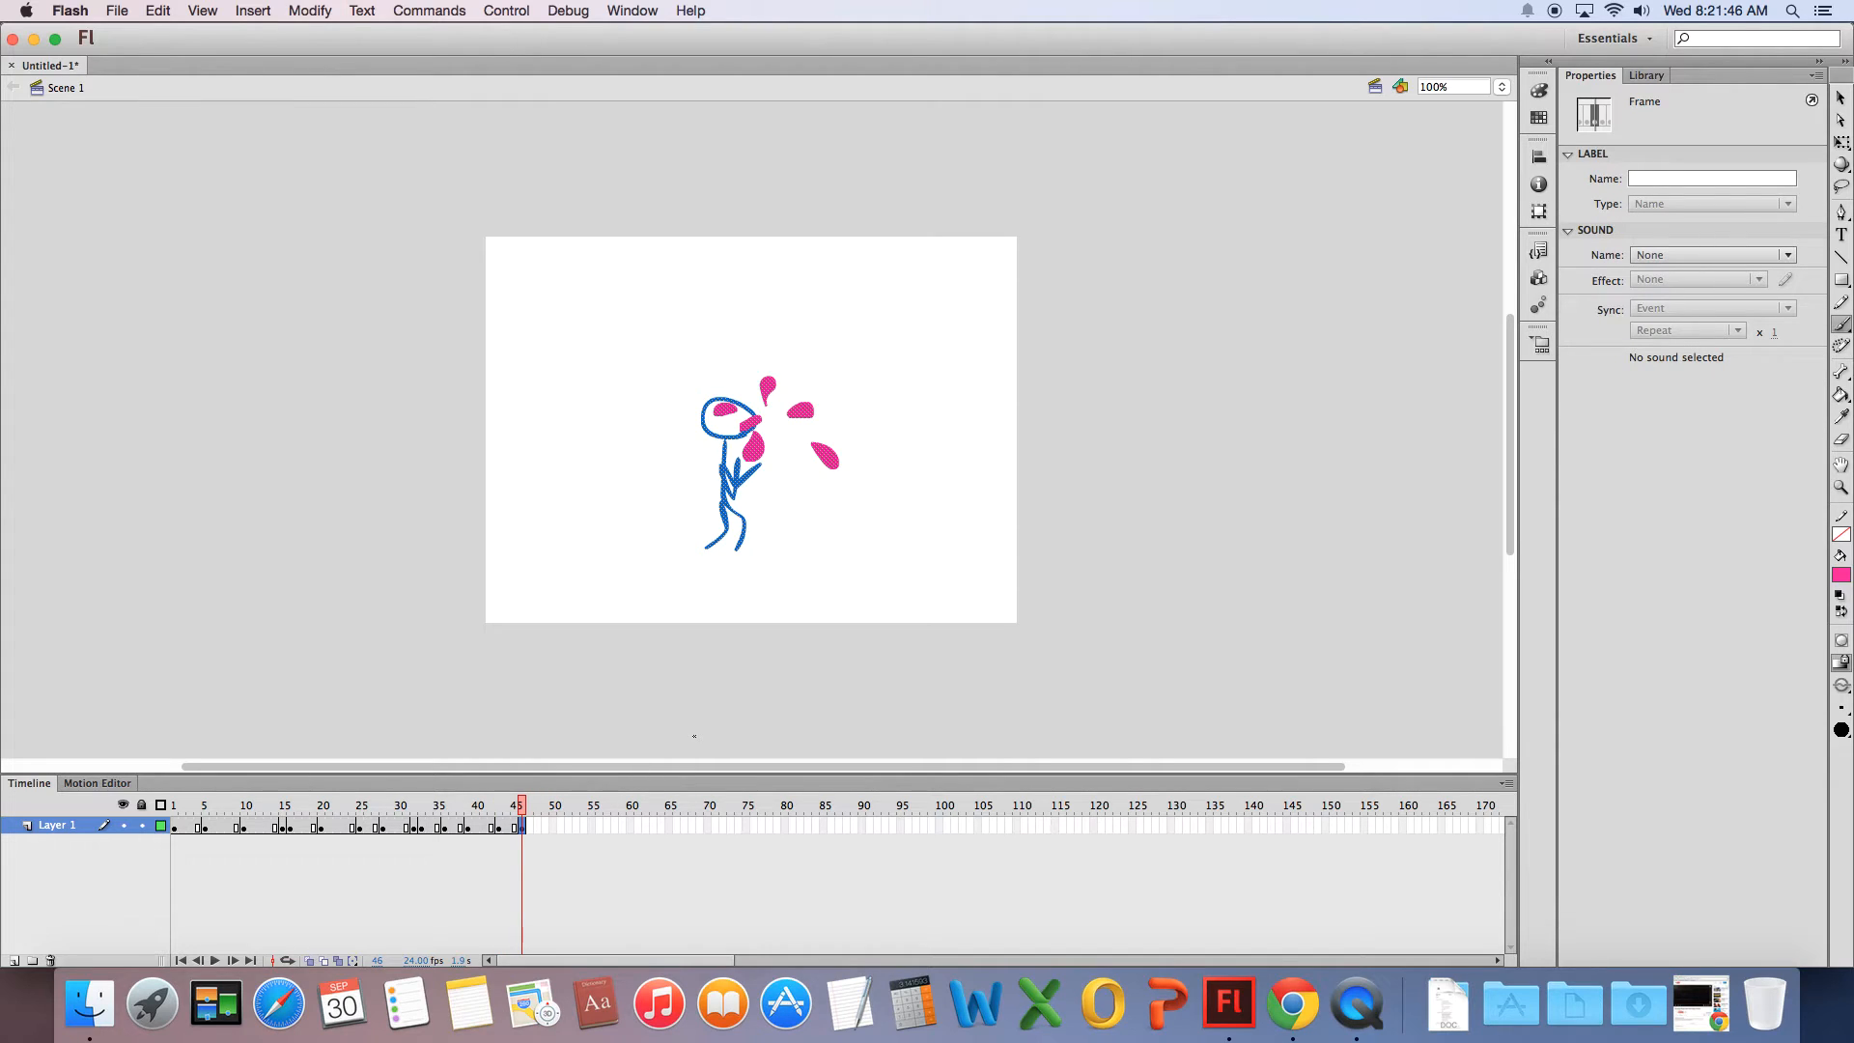
key("v")
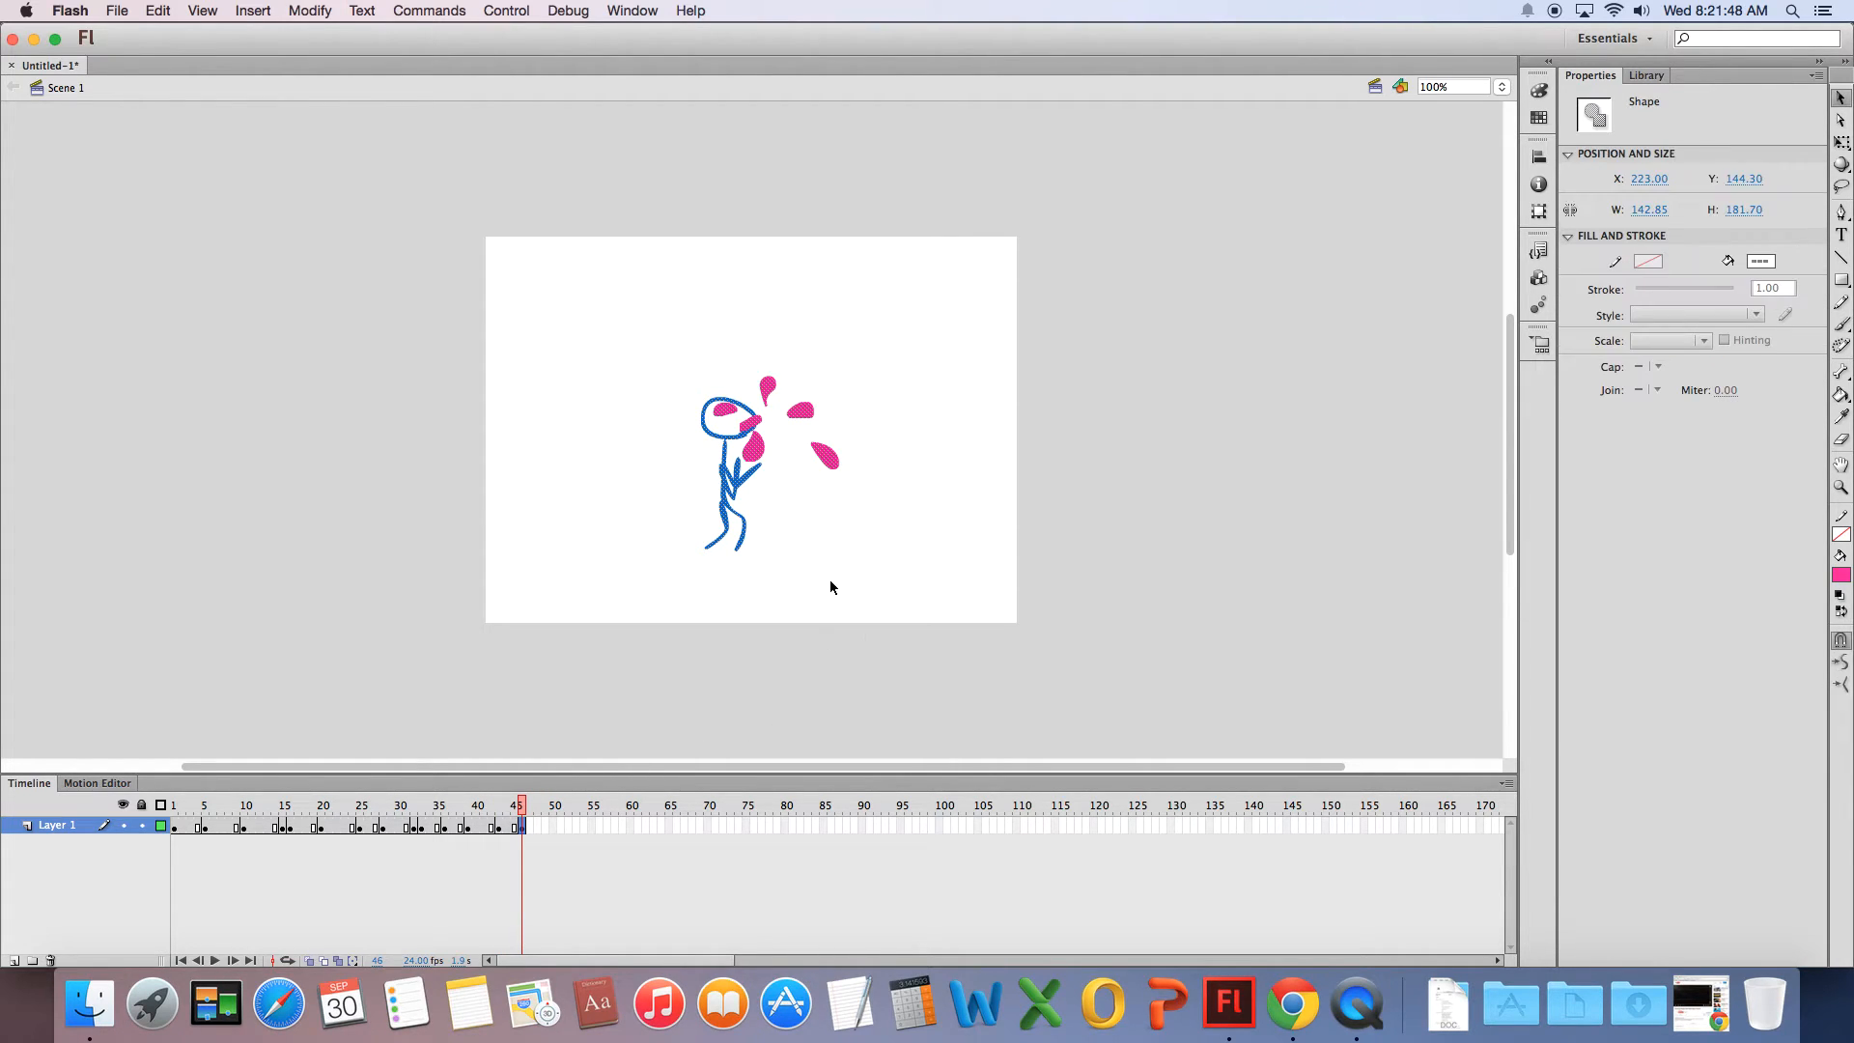
left_click(827, 583)
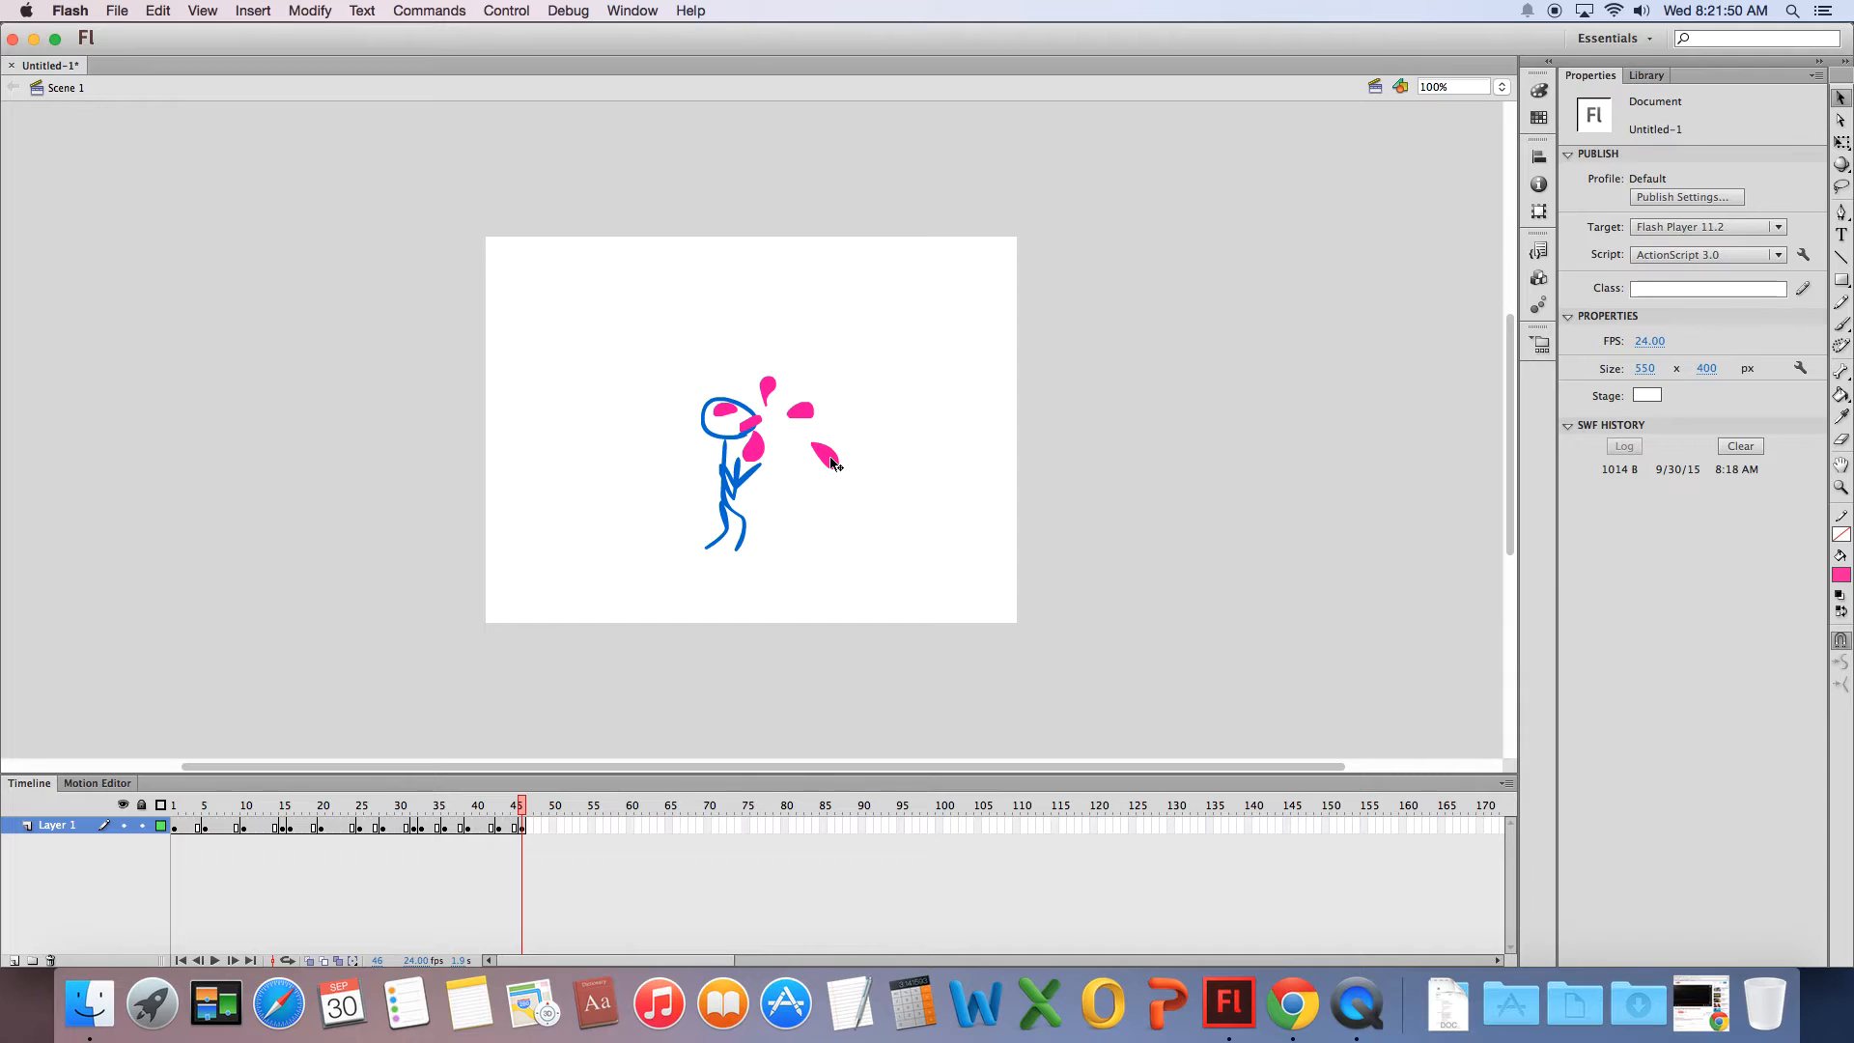
left_click(831, 464)
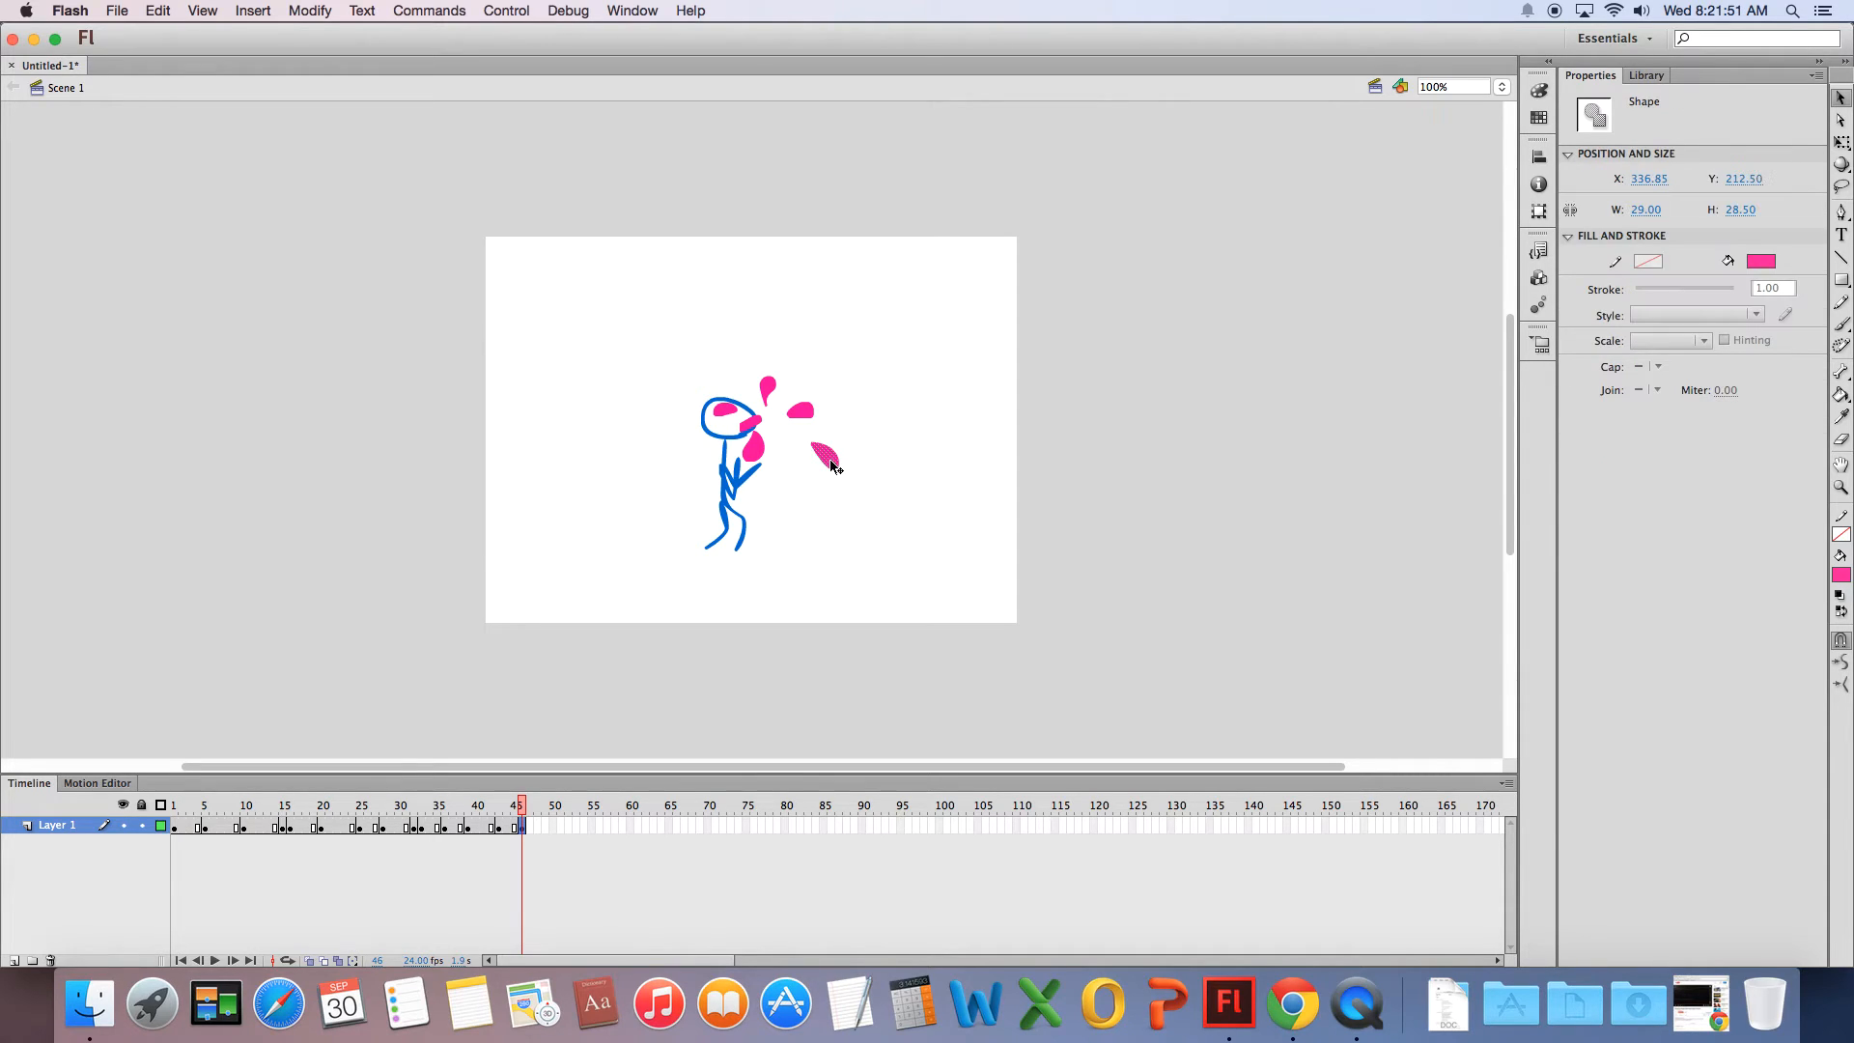
left_click_drag(794, 435, 864, 499)
left_click(800, 414)
left_click_drag(800, 414, 863, 428)
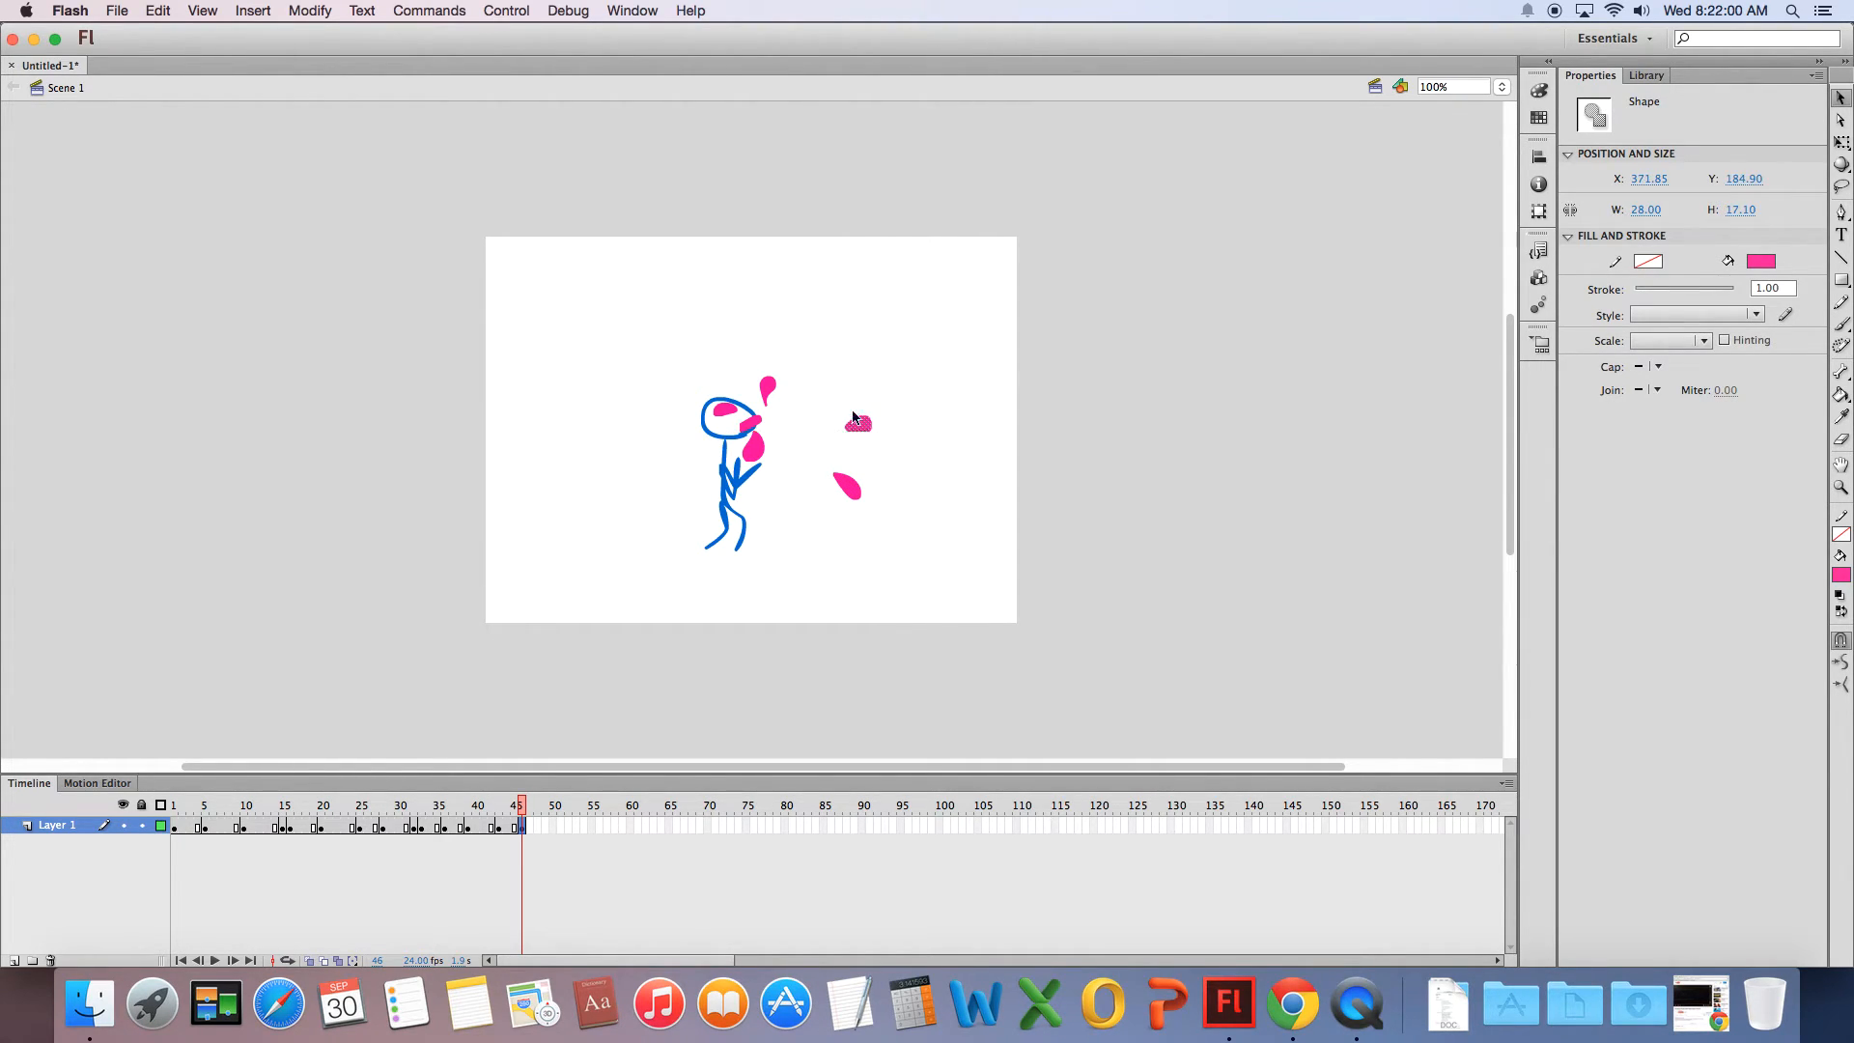
left_click(772, 387)
left_click_drag(772, 387, 815, 340)
left_click_drag(756, 452, 756, 499)
- Widen and tilt the pink patch on the figure's head with Free Transform
left_click(721, 413)
key("q")
mouse_move(706, 400)
left_mouse_down()
mouse_move(691, 390)
mouse_move(694, 428)
left_mouse_up()
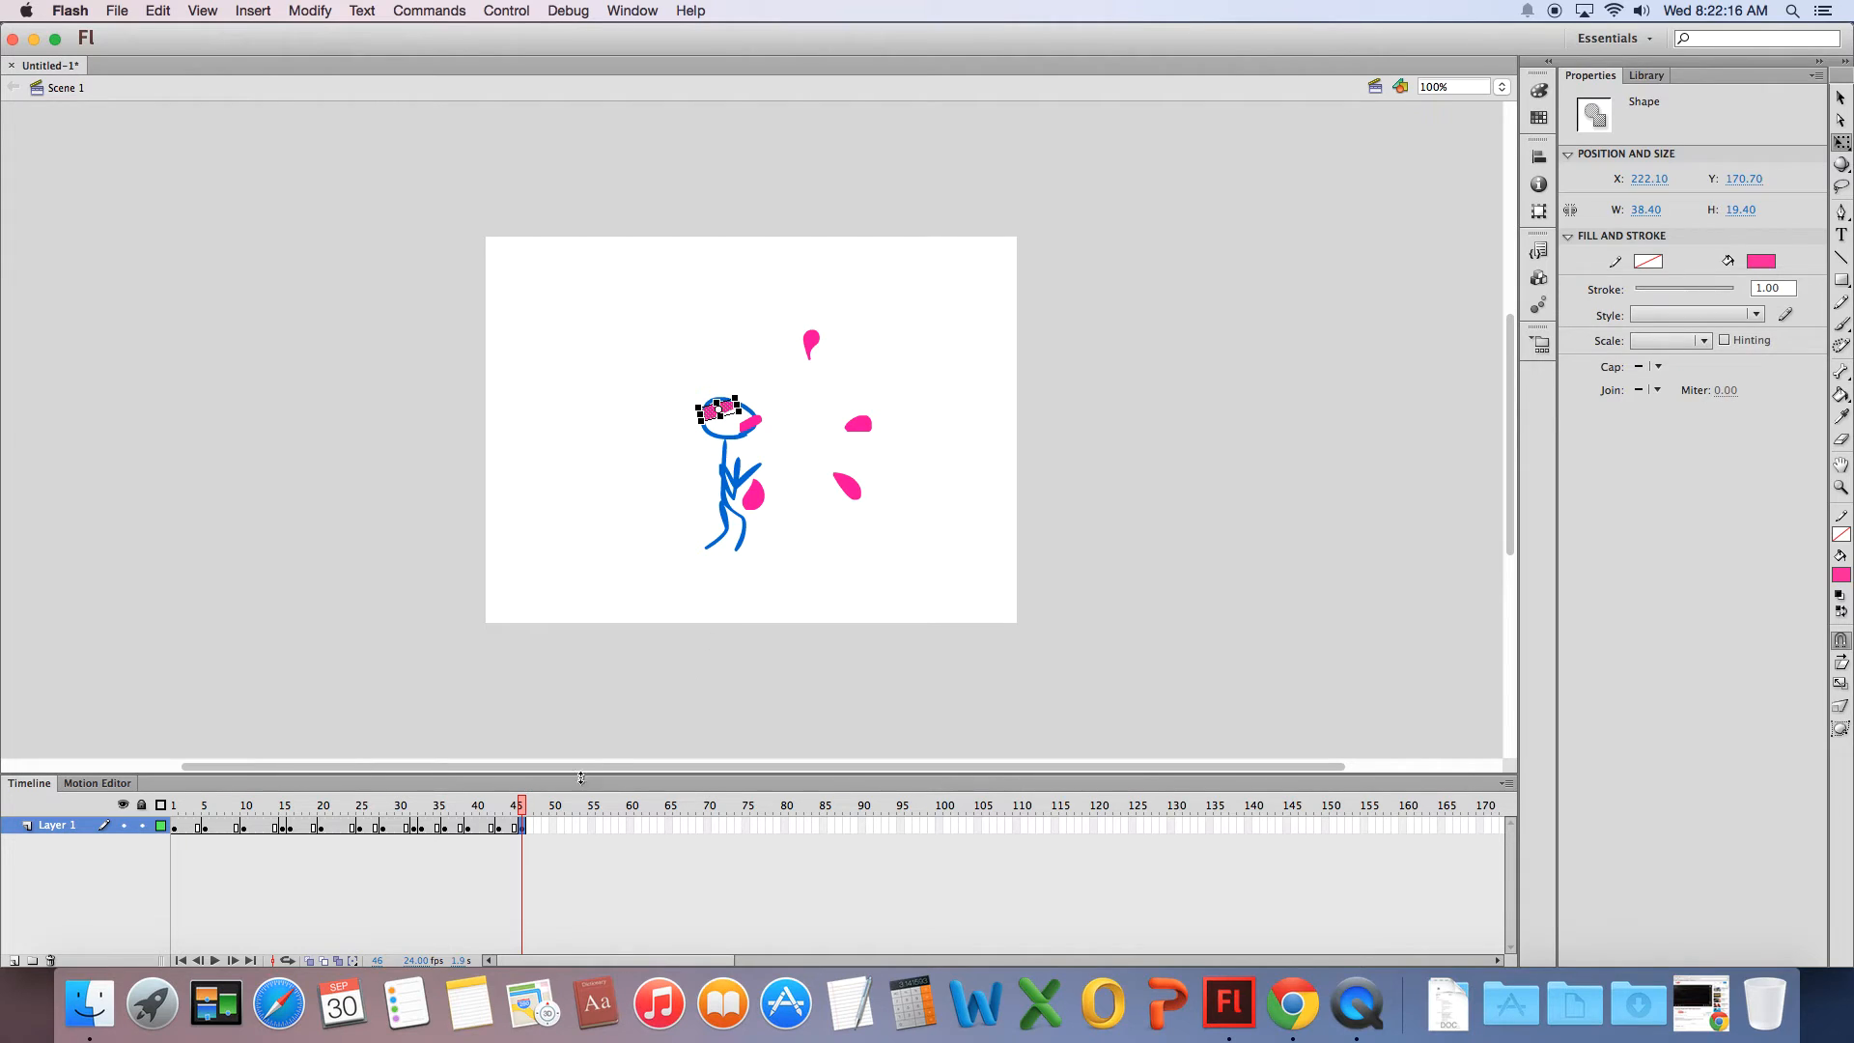
mouse_move(522, 807)
left_mouse_down()
mouse_move(499, 807)
mouse_move(544, 809)
mouse_move(493, 821)
mouse_move(522, 820)
left_mouse_up()
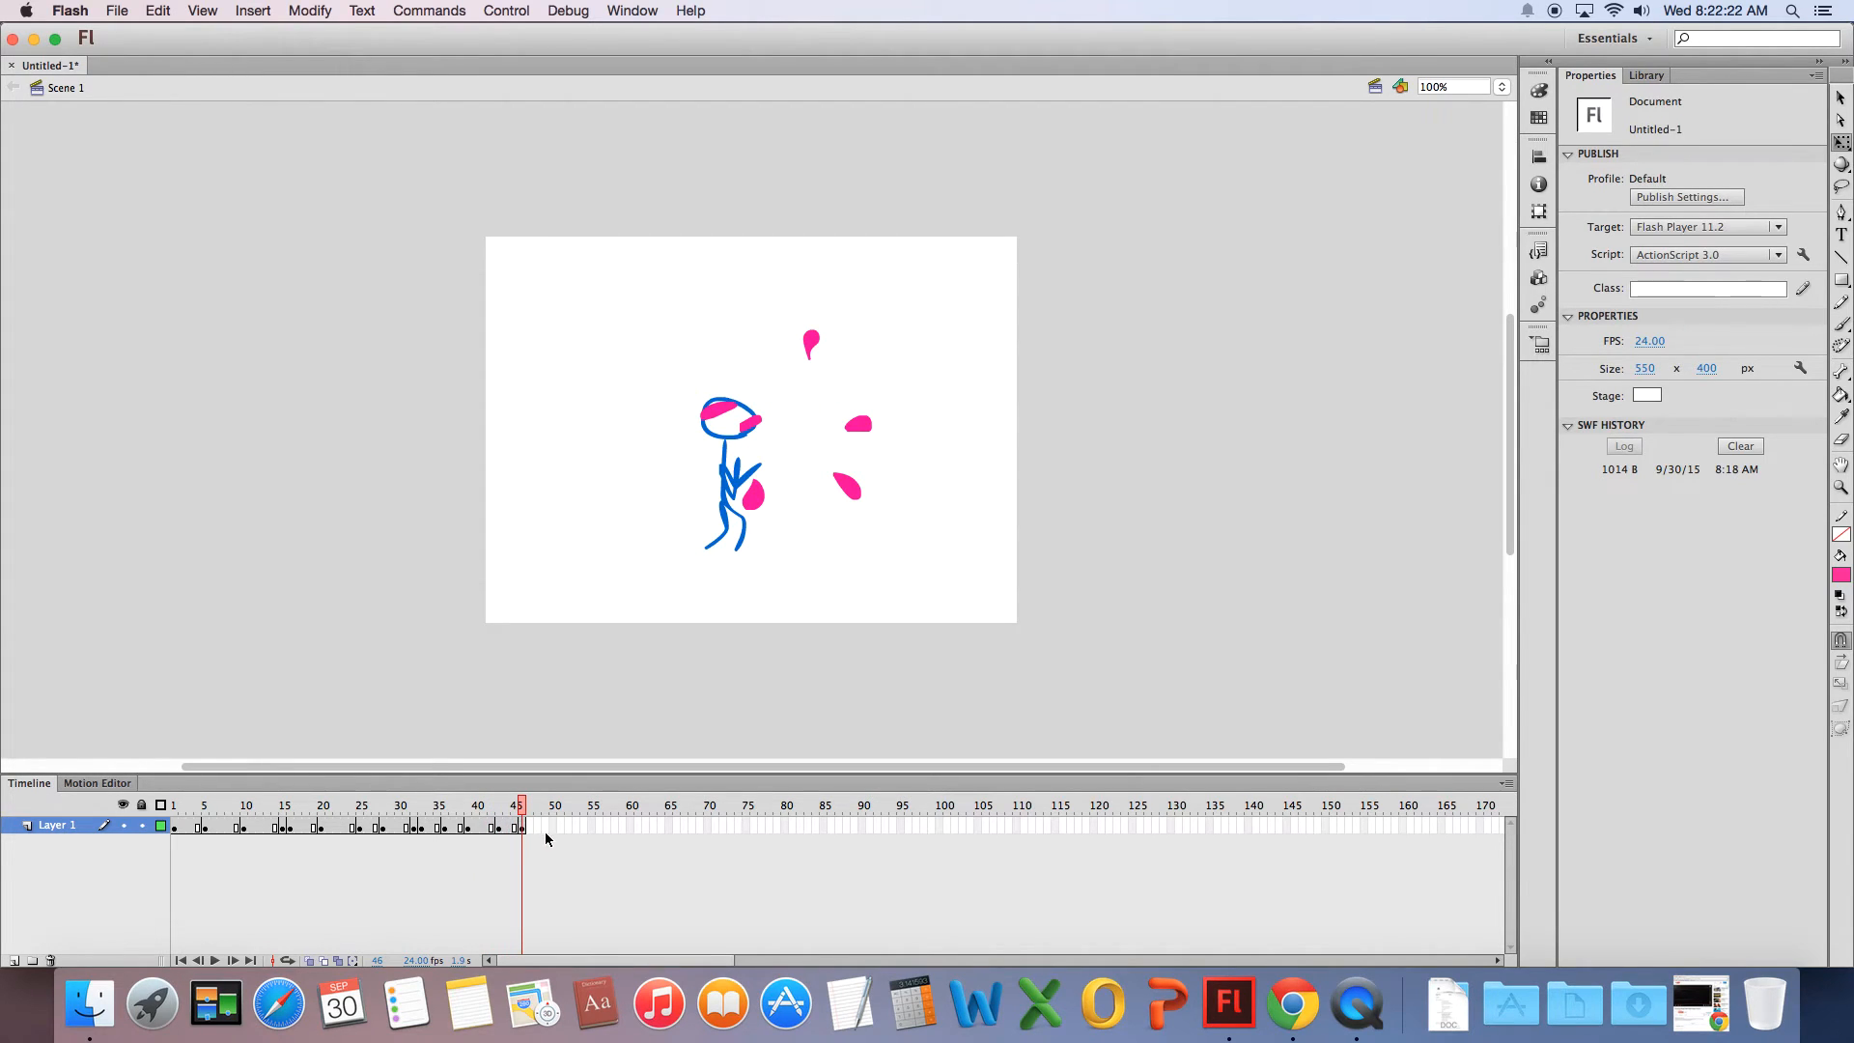
- Add keyframes at frames 49 and 53 of Layer 1
left_click(547, 829)
key("F6")
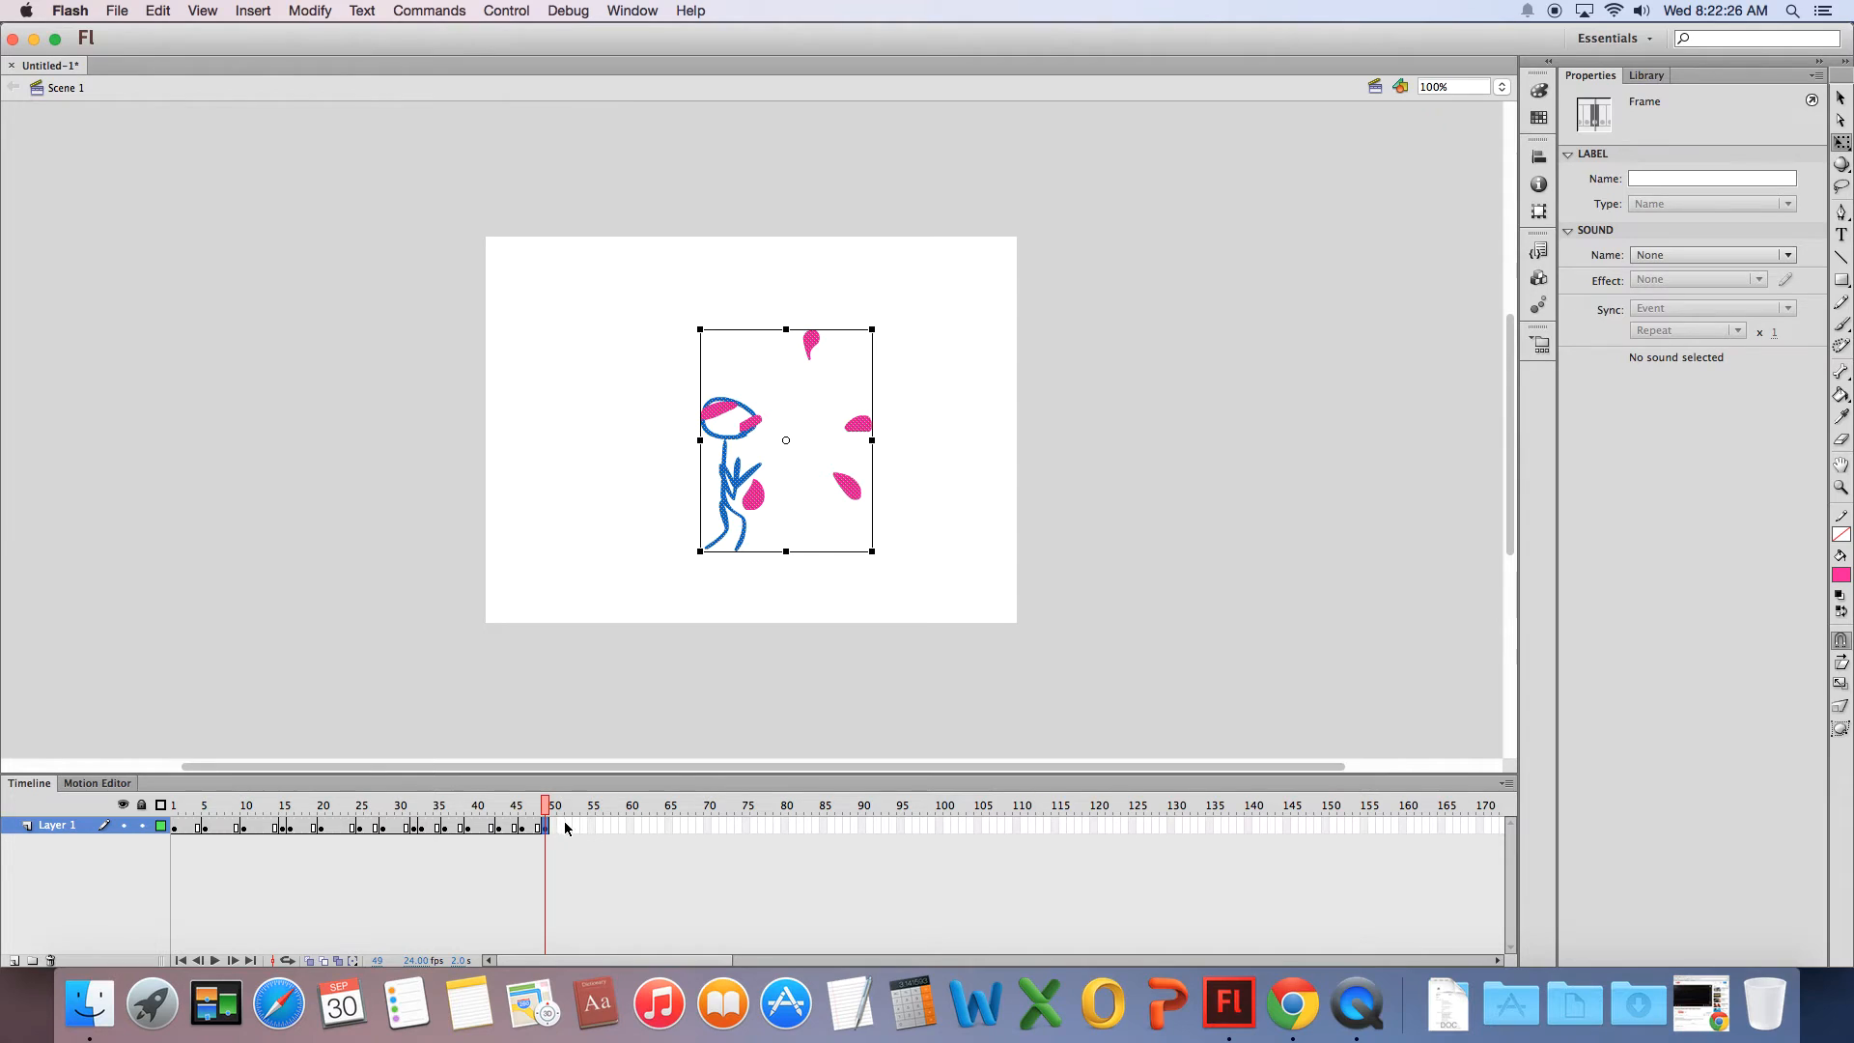
left_click(650, 641)
mouse_move(546, 821)
left_mouse_down()
mouse_move(203, 826)
mouse_move(546, 831)
left_mouse_up()
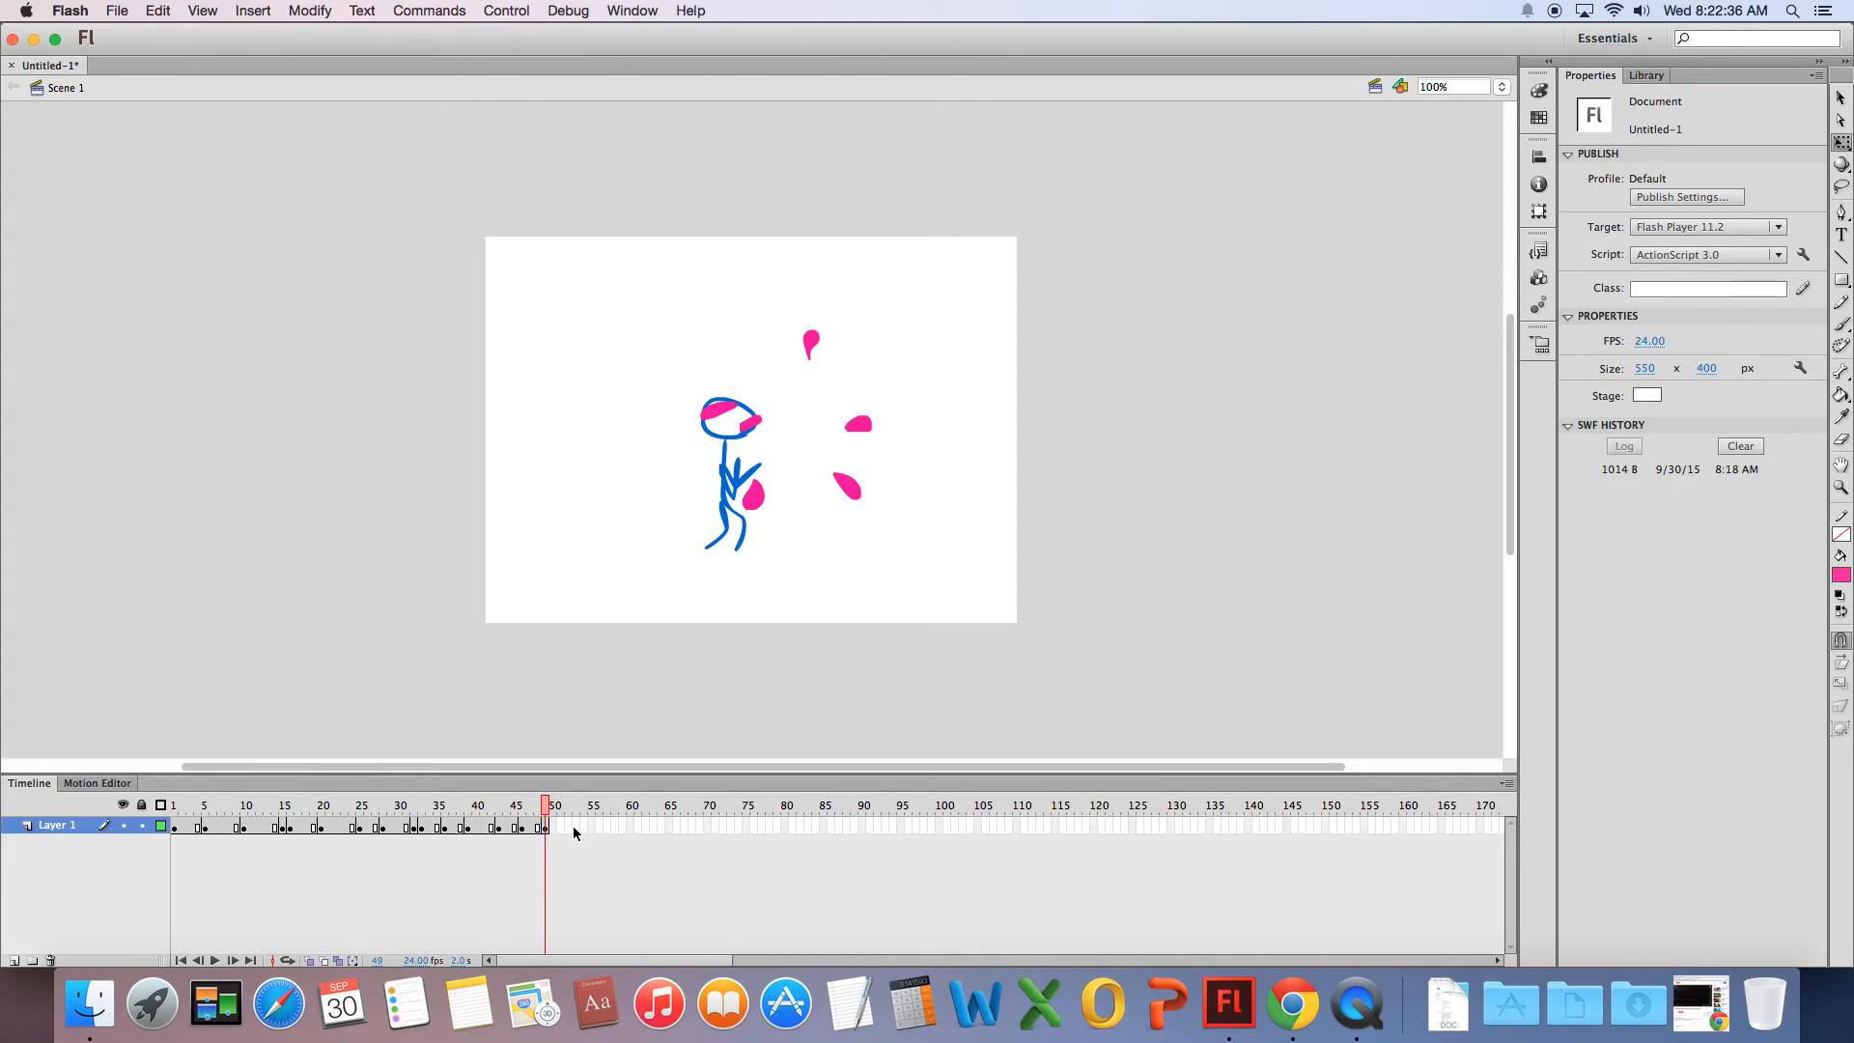
key("F6")
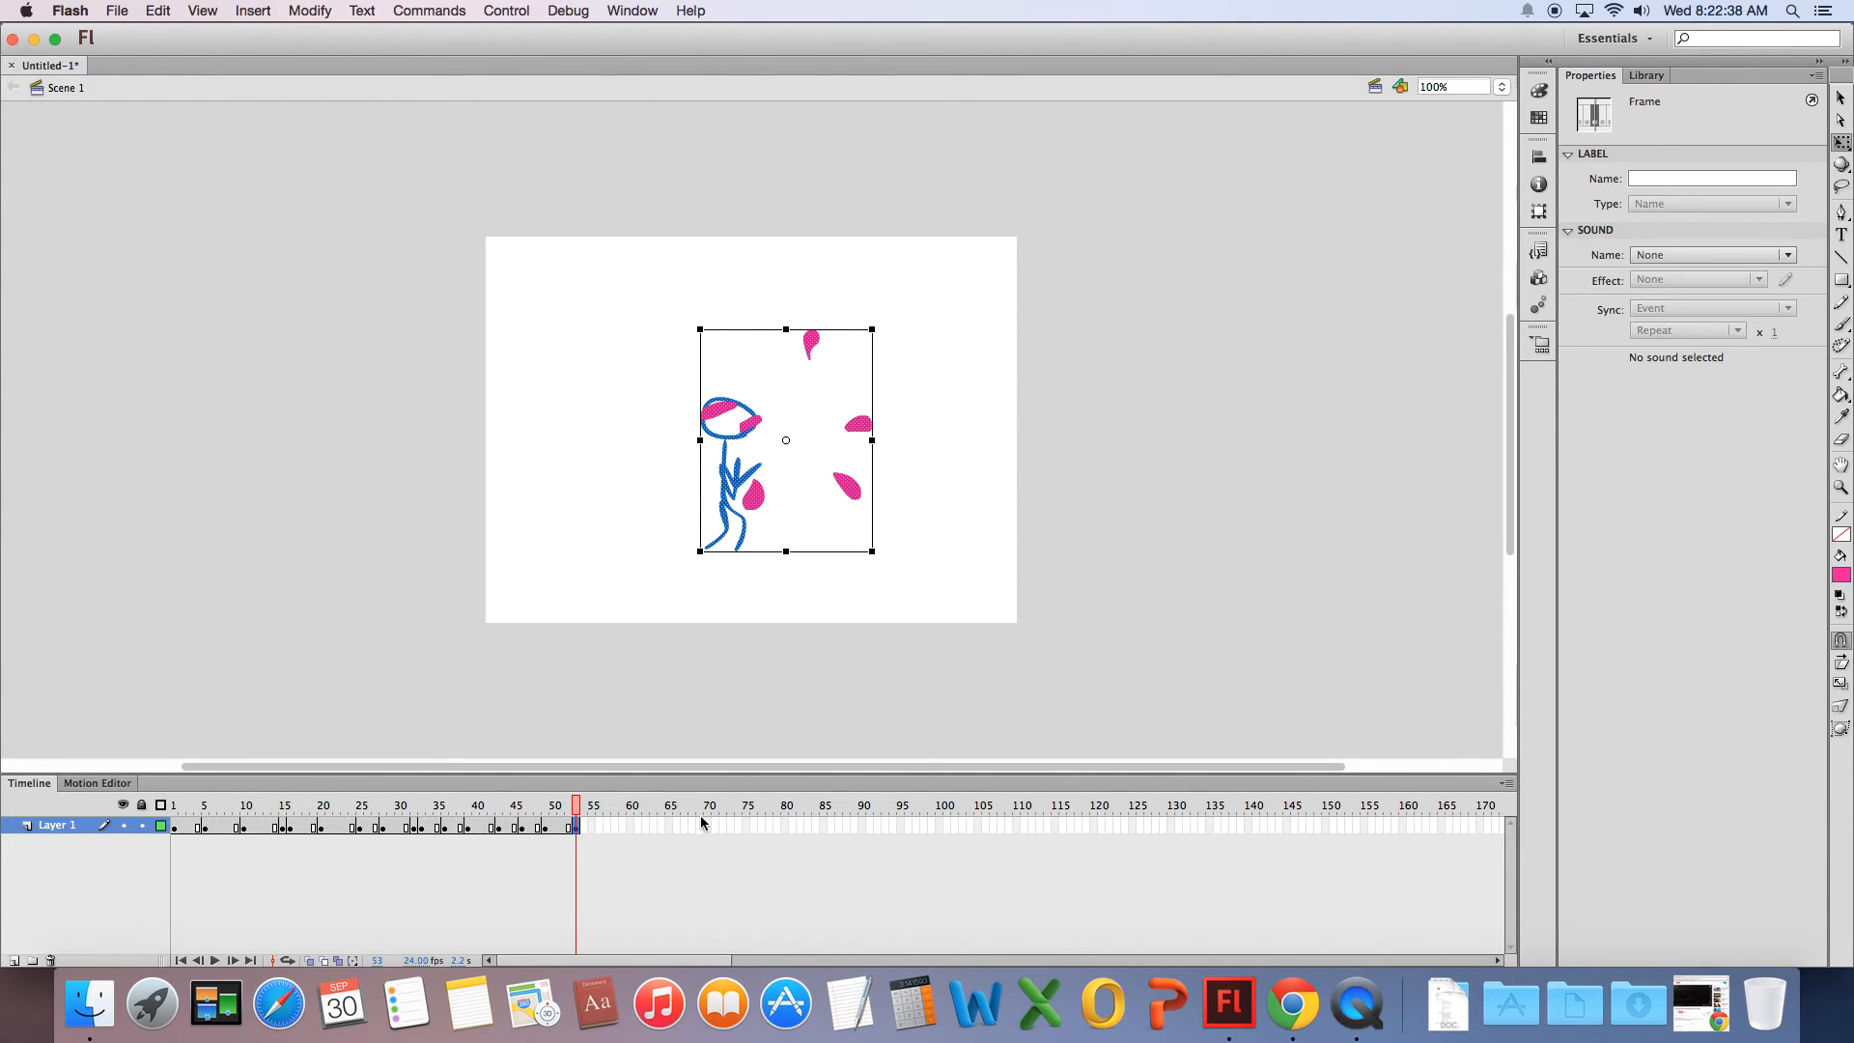
left_click(871, 616)
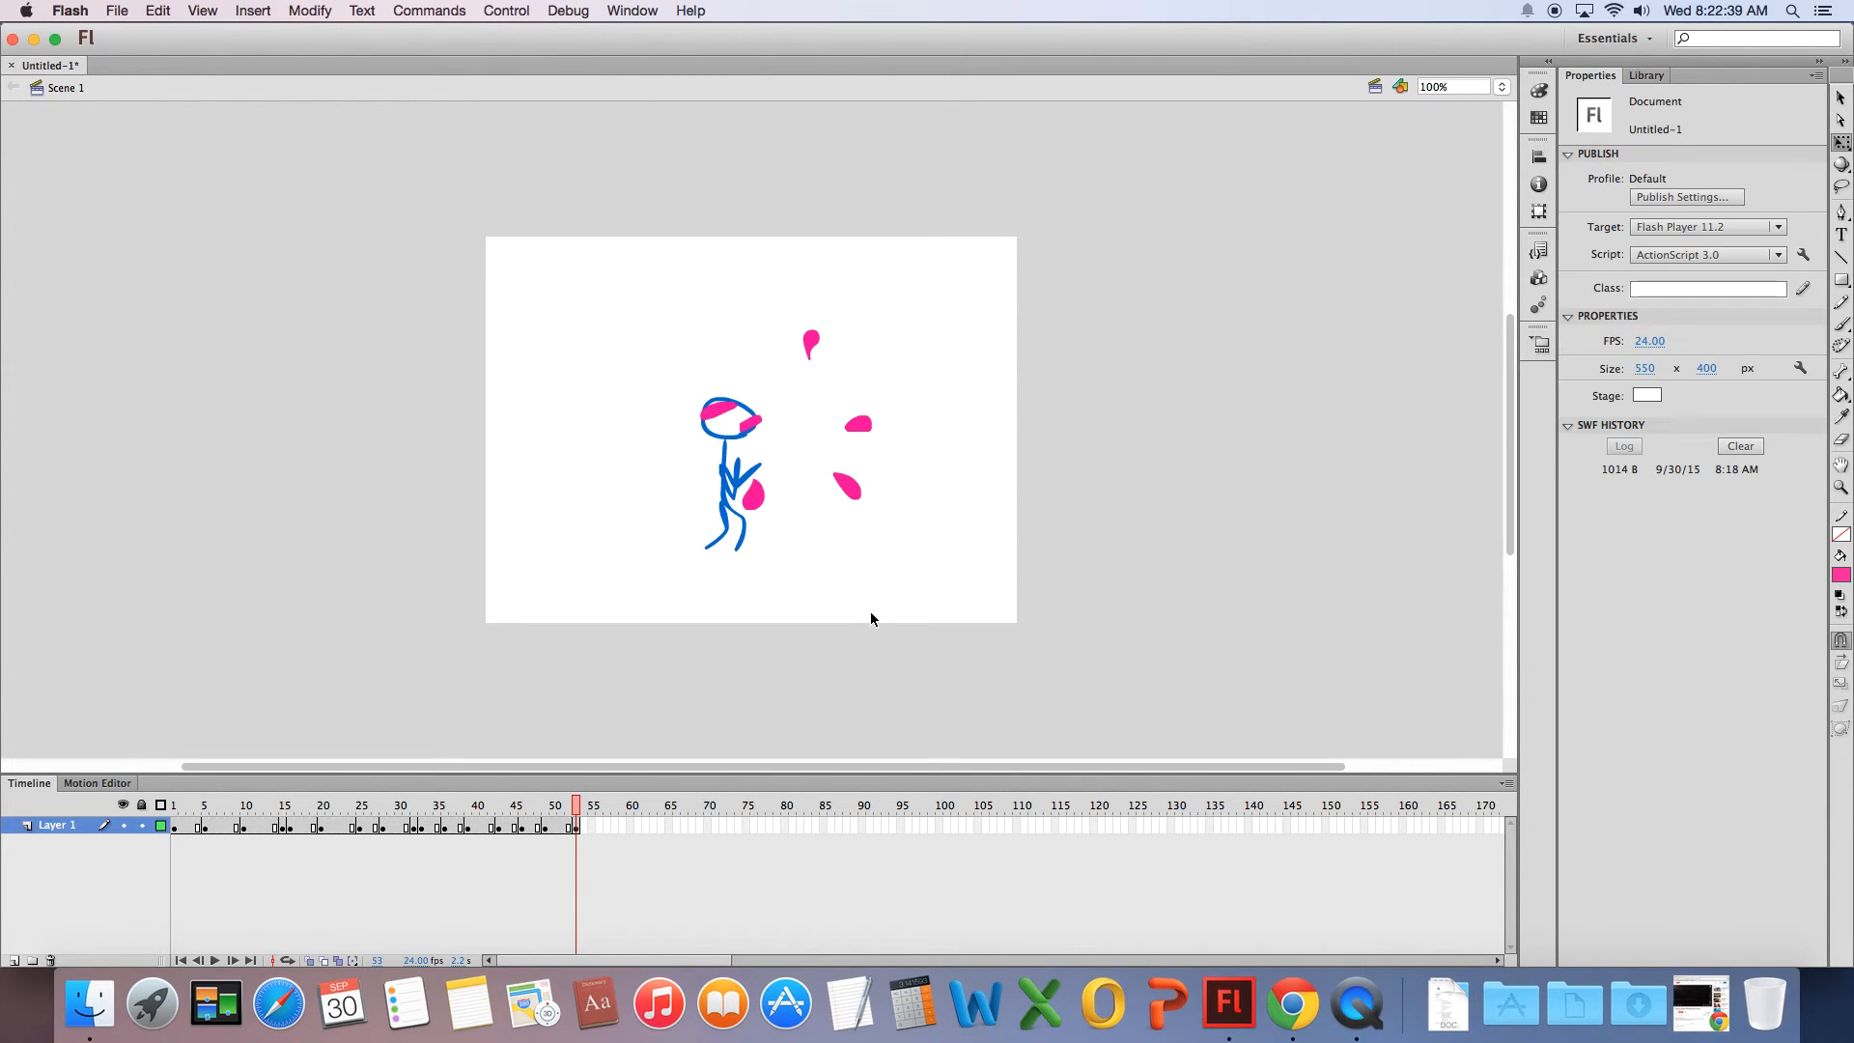
- Set the fill colour to black and brush two question marks above the figure's head on frame 53
left_click(1840, 577)
left_click(1570, 620)
key("b")
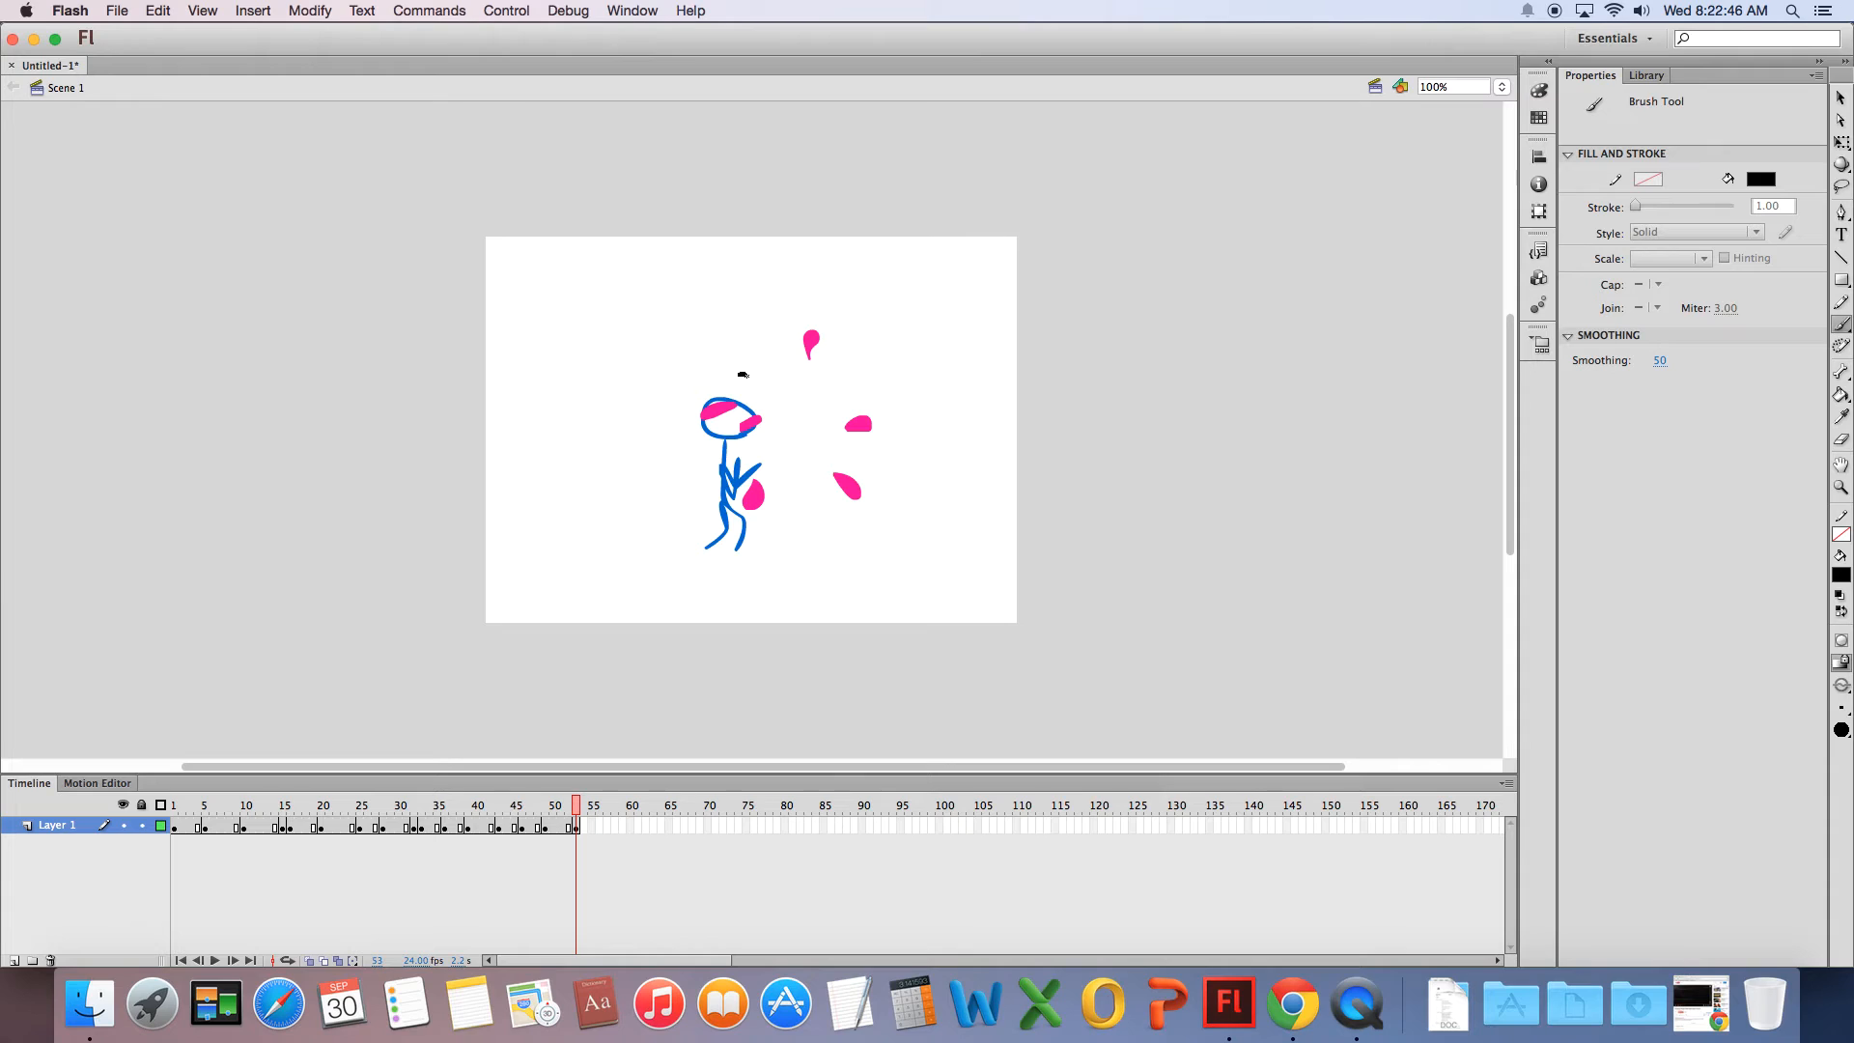
left_click_drag(744, 384, 743, 385)
- Add a keyframe at frame 55 and test the movie to preview the animation
left_click(593, 827)
key("F6")
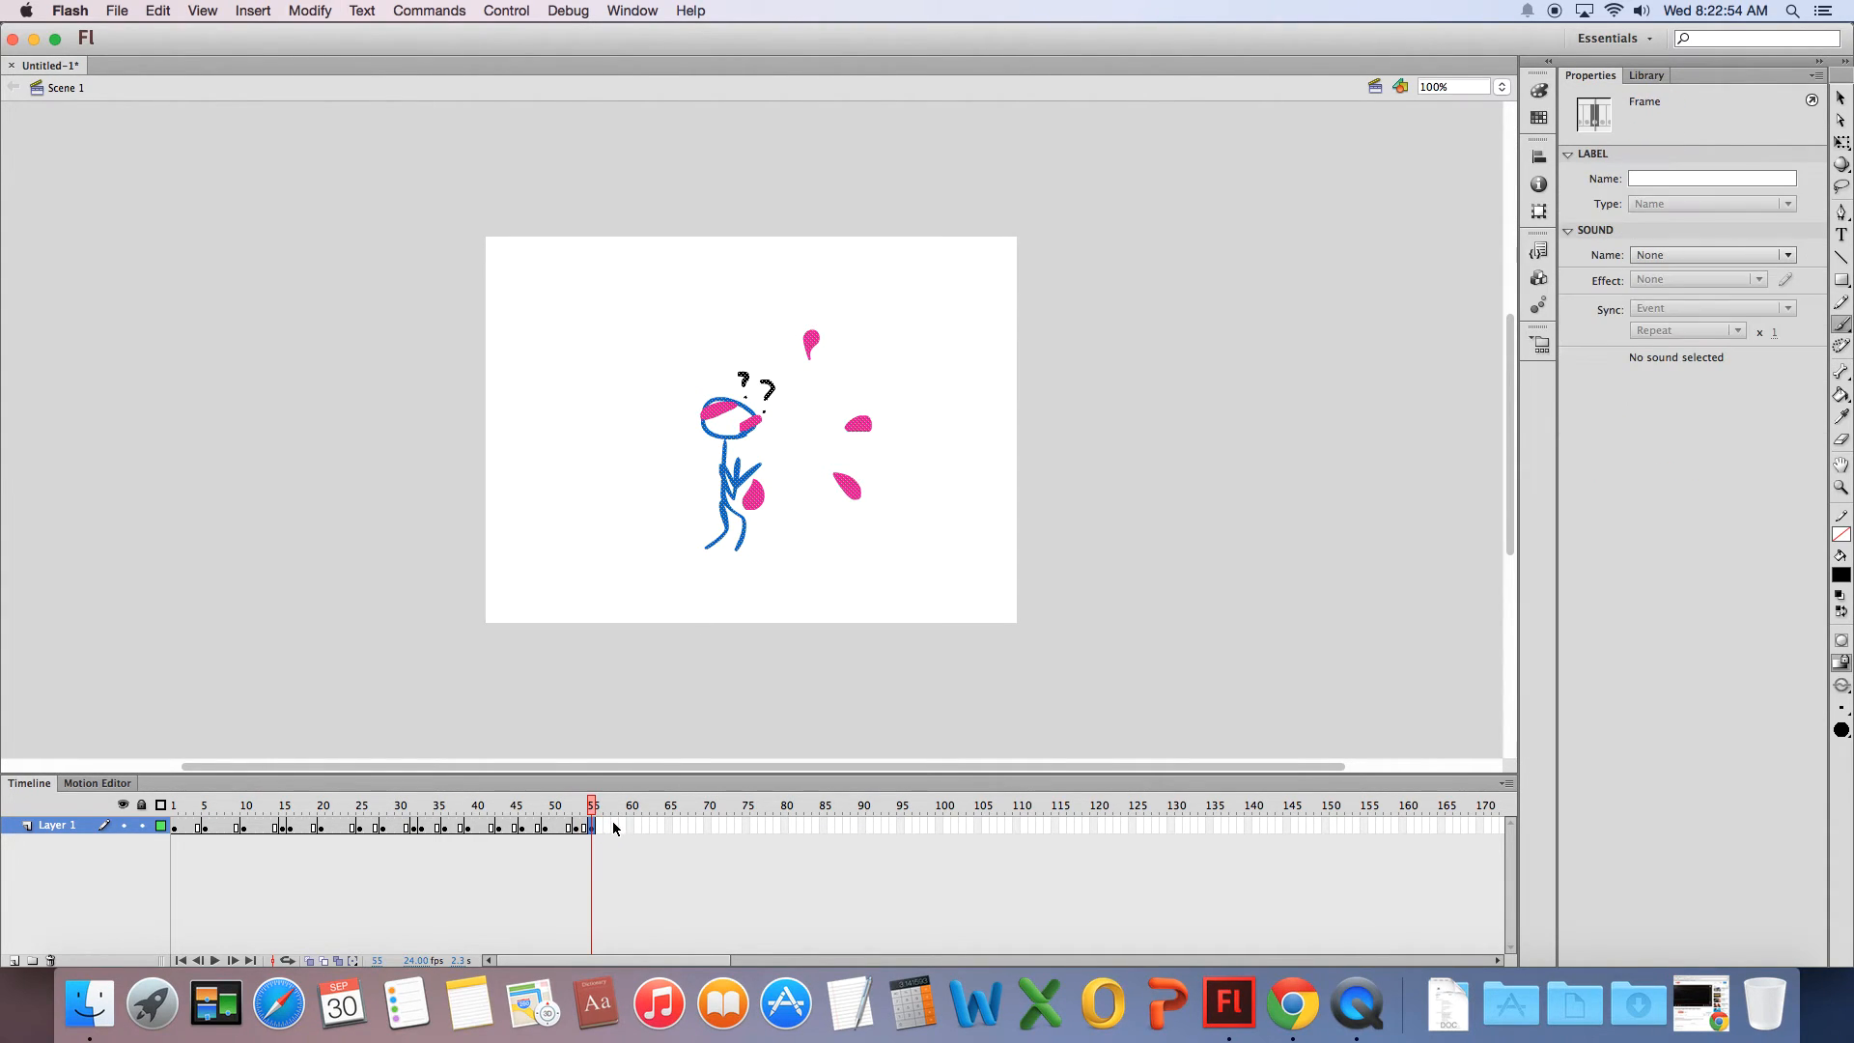
key("super+Return")
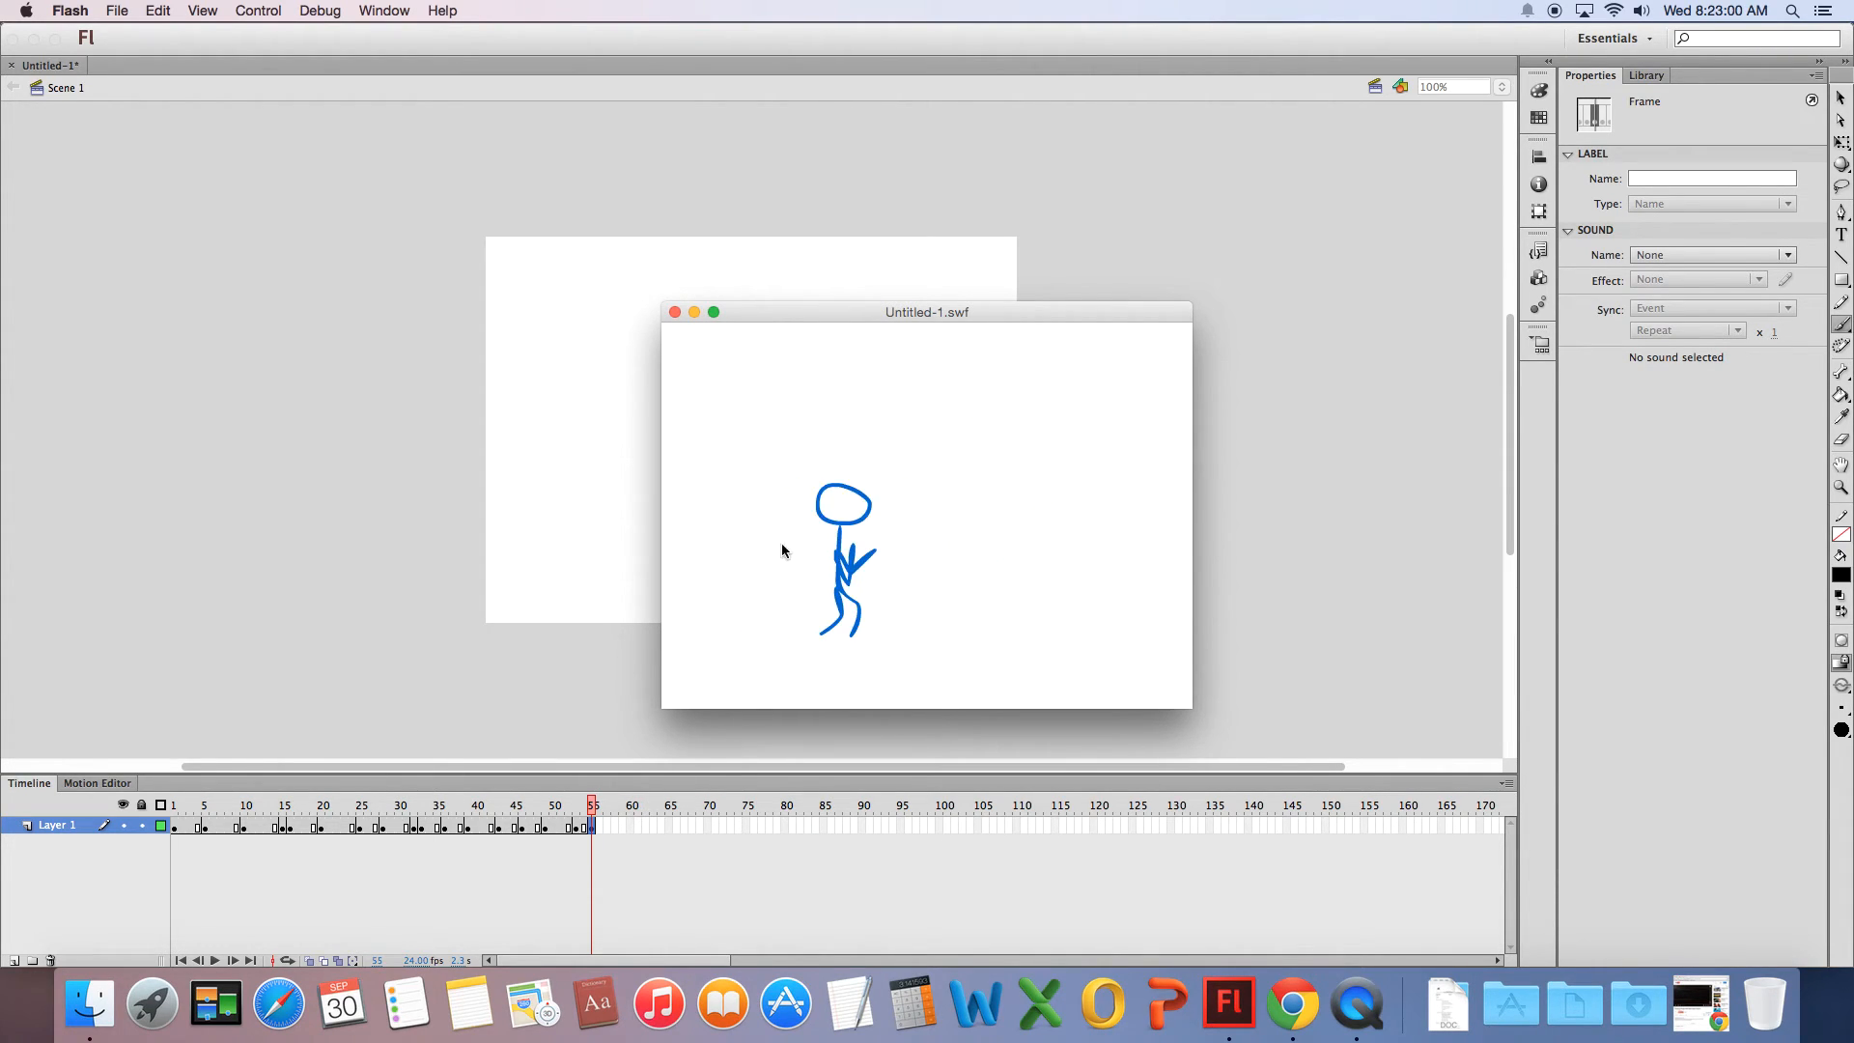
- Close the movie preview, activate the Selection tool and add a new layer above Layer 1
left_click(674, 311)
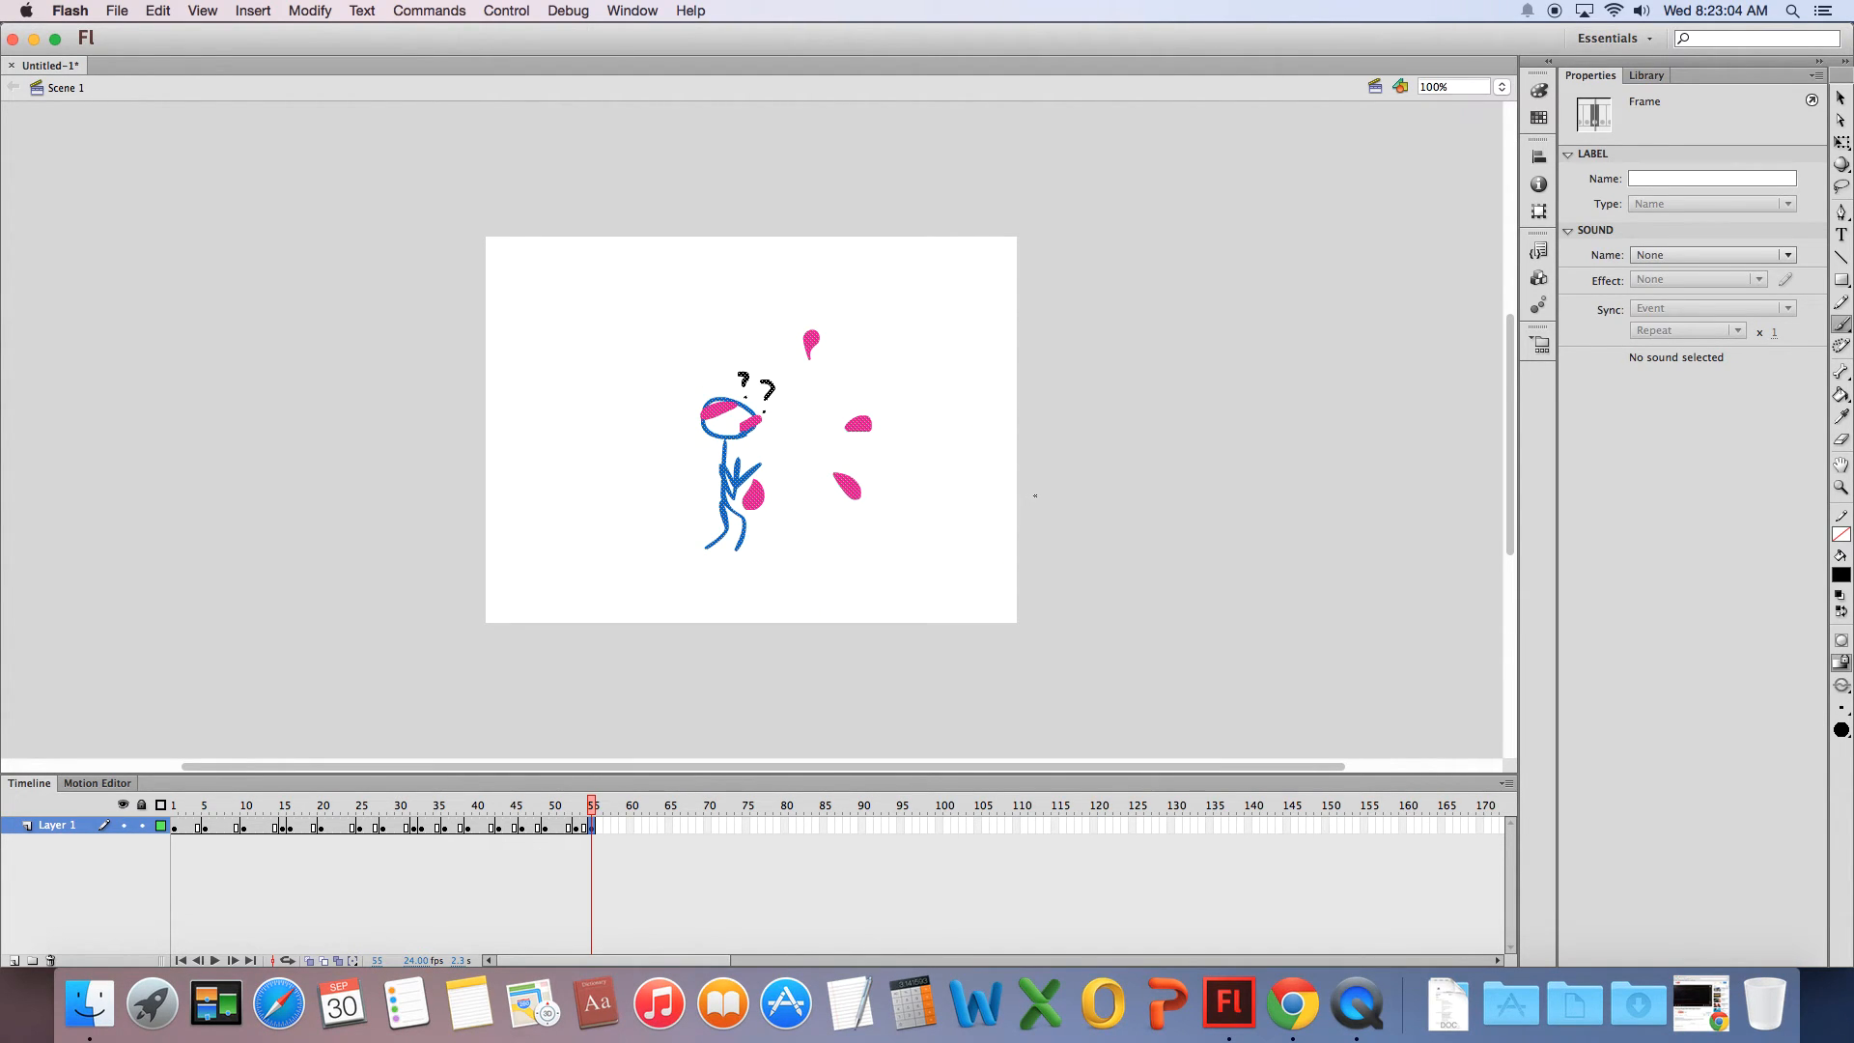
key("b")
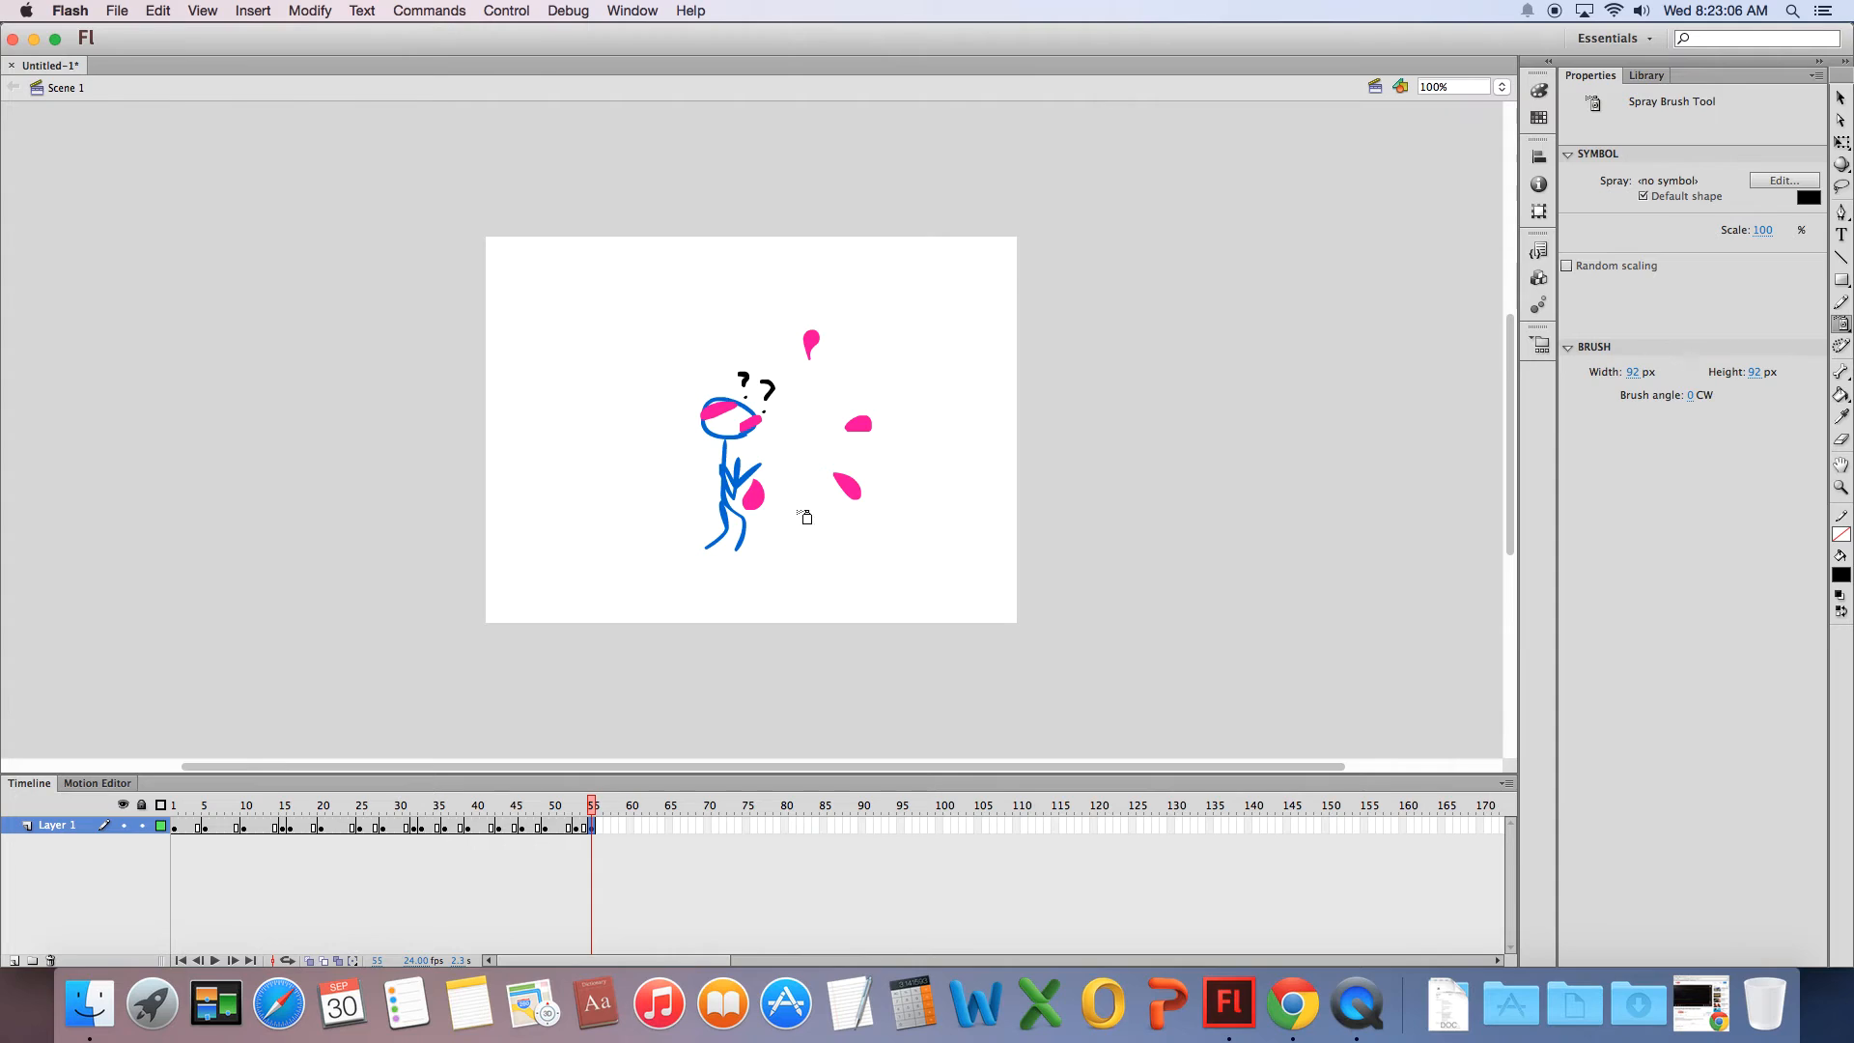
left_click(1843, 100)
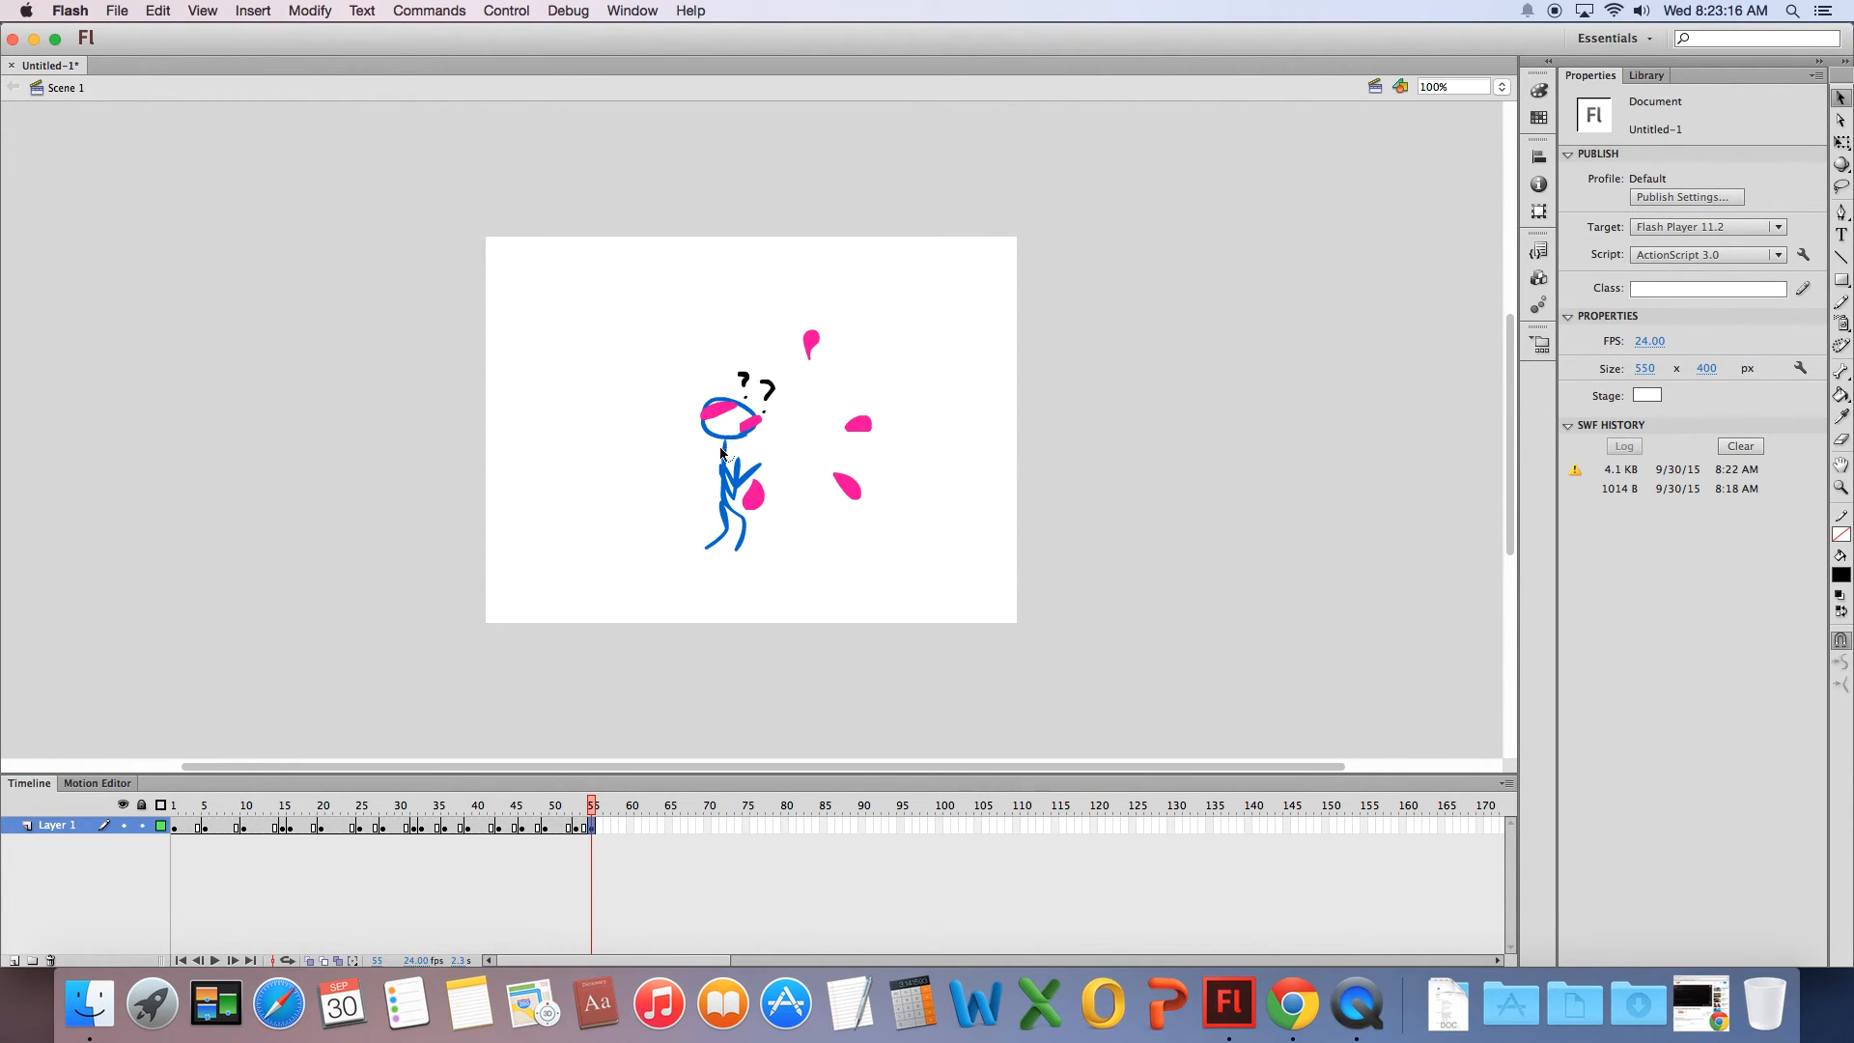
left_click(15, 961)
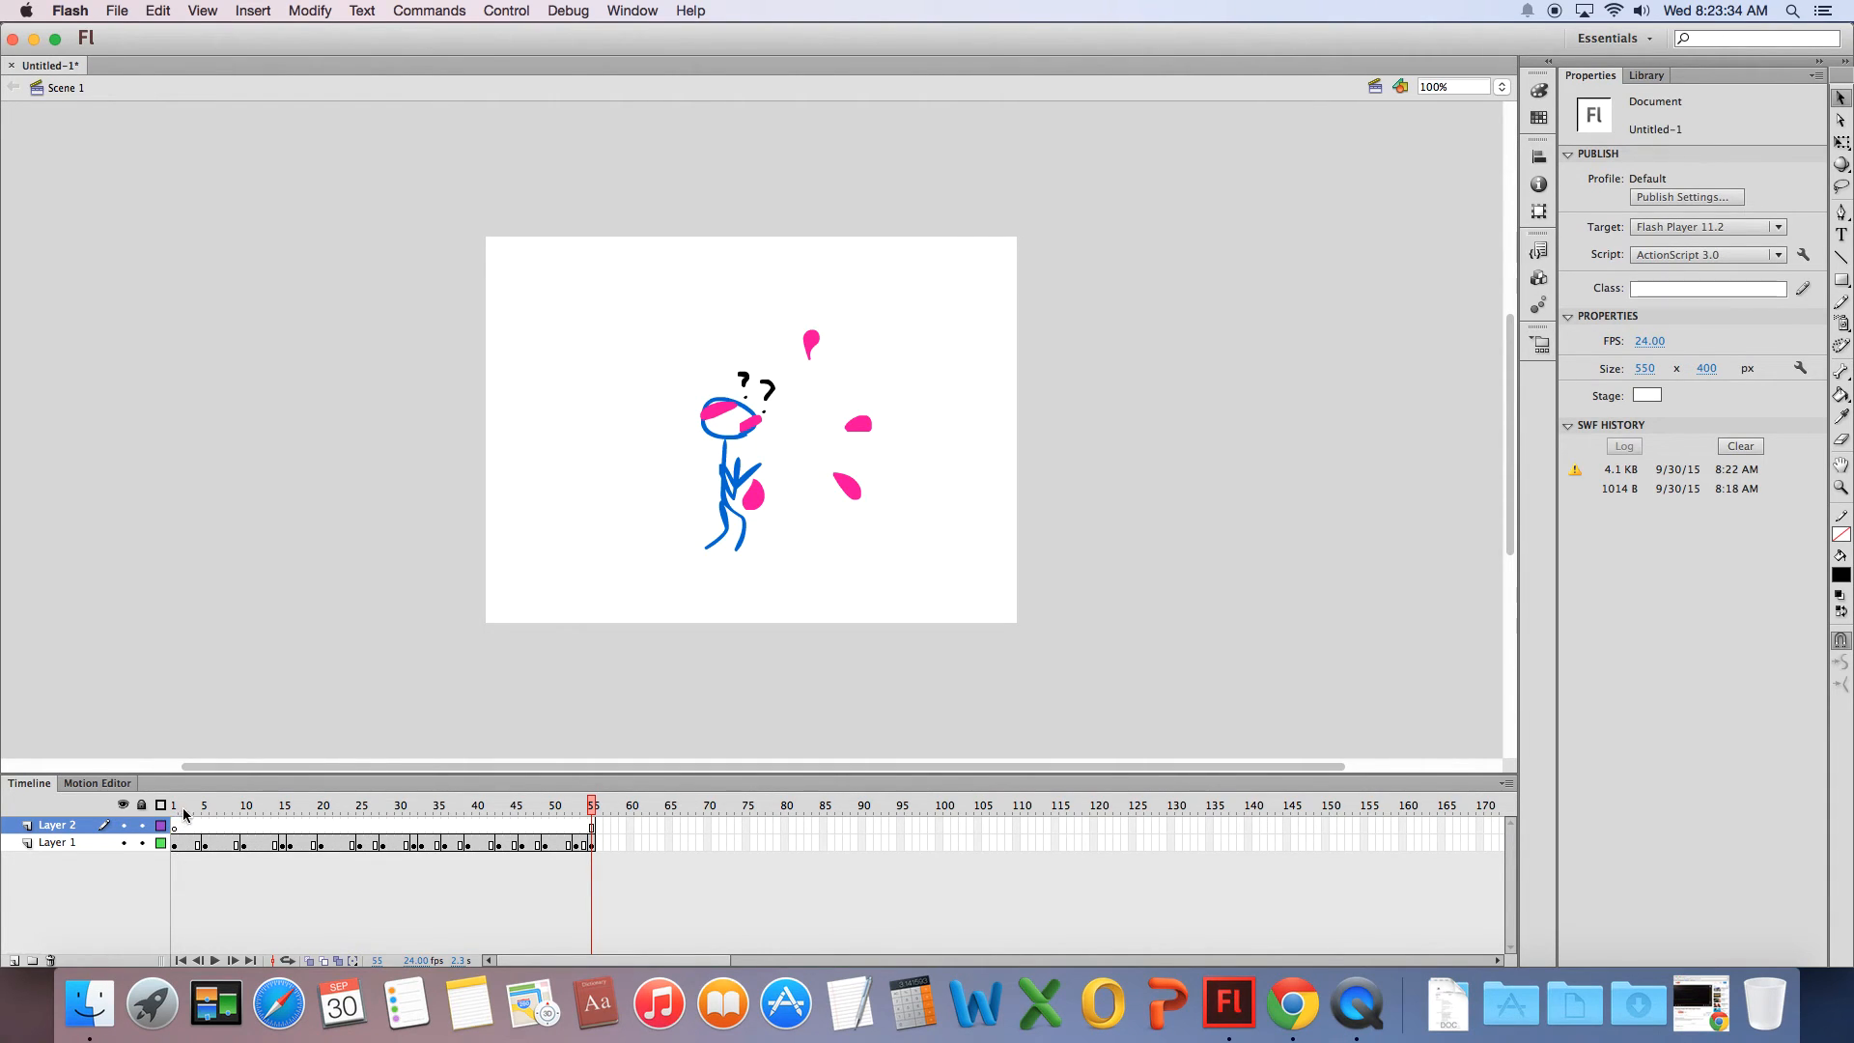
- Remove frame 54 from Layer 1 and move the layer's last keyframe to frame 55
left_click_drag(258, 811, 593, 808)
right_click(586, 847)
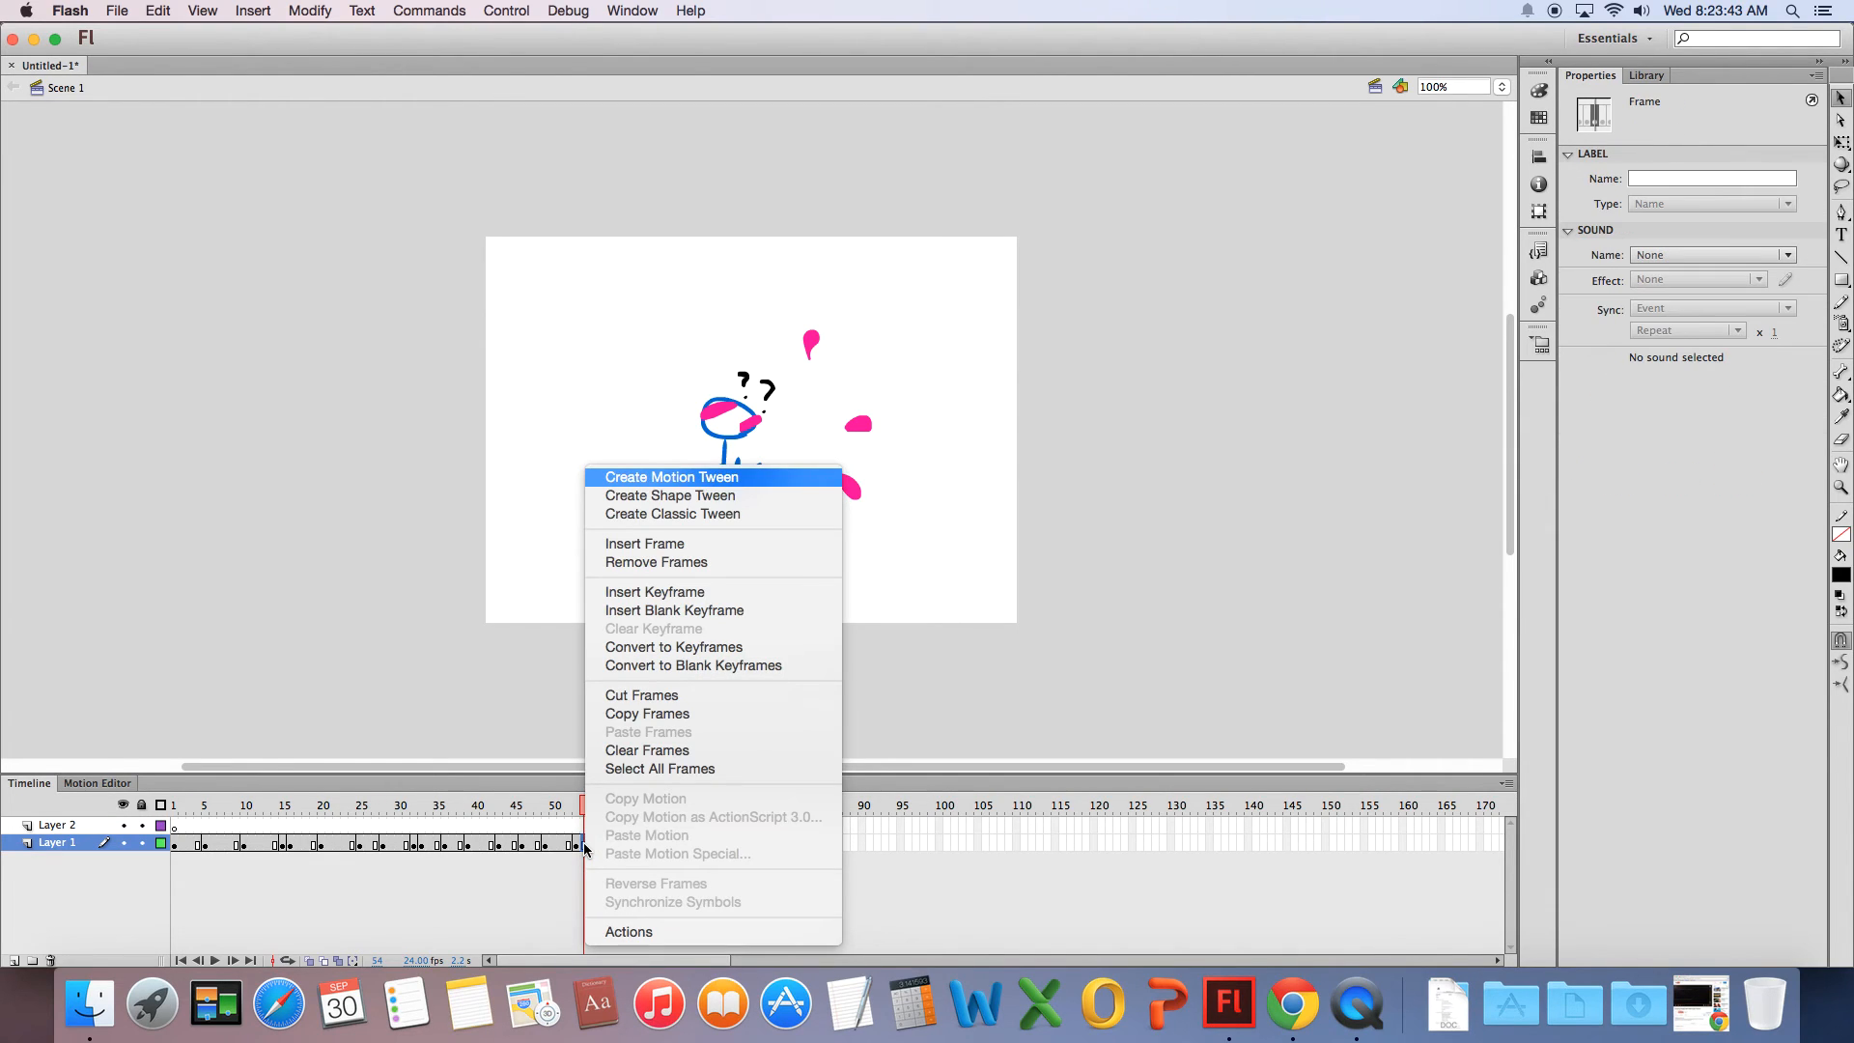
left_click(674, 568)
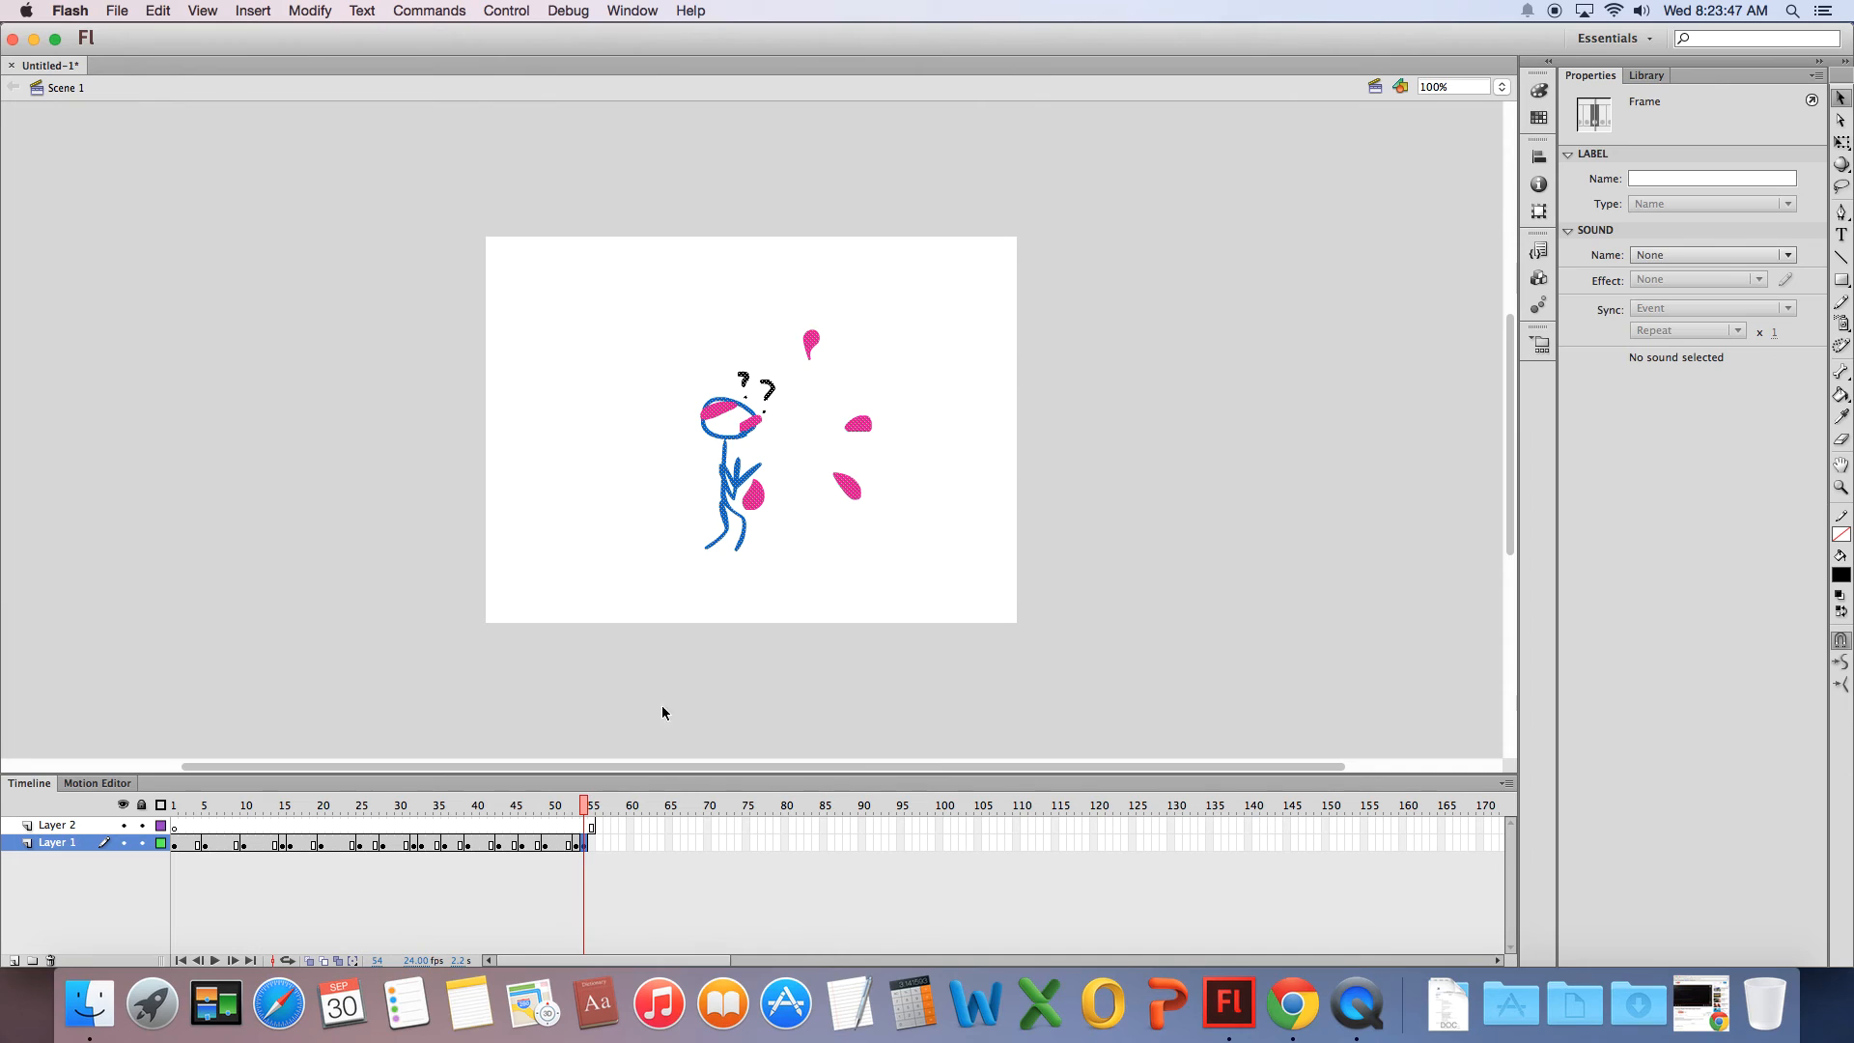
left_click(586, 846)
left_click_drag(585, 843, 592, 843)
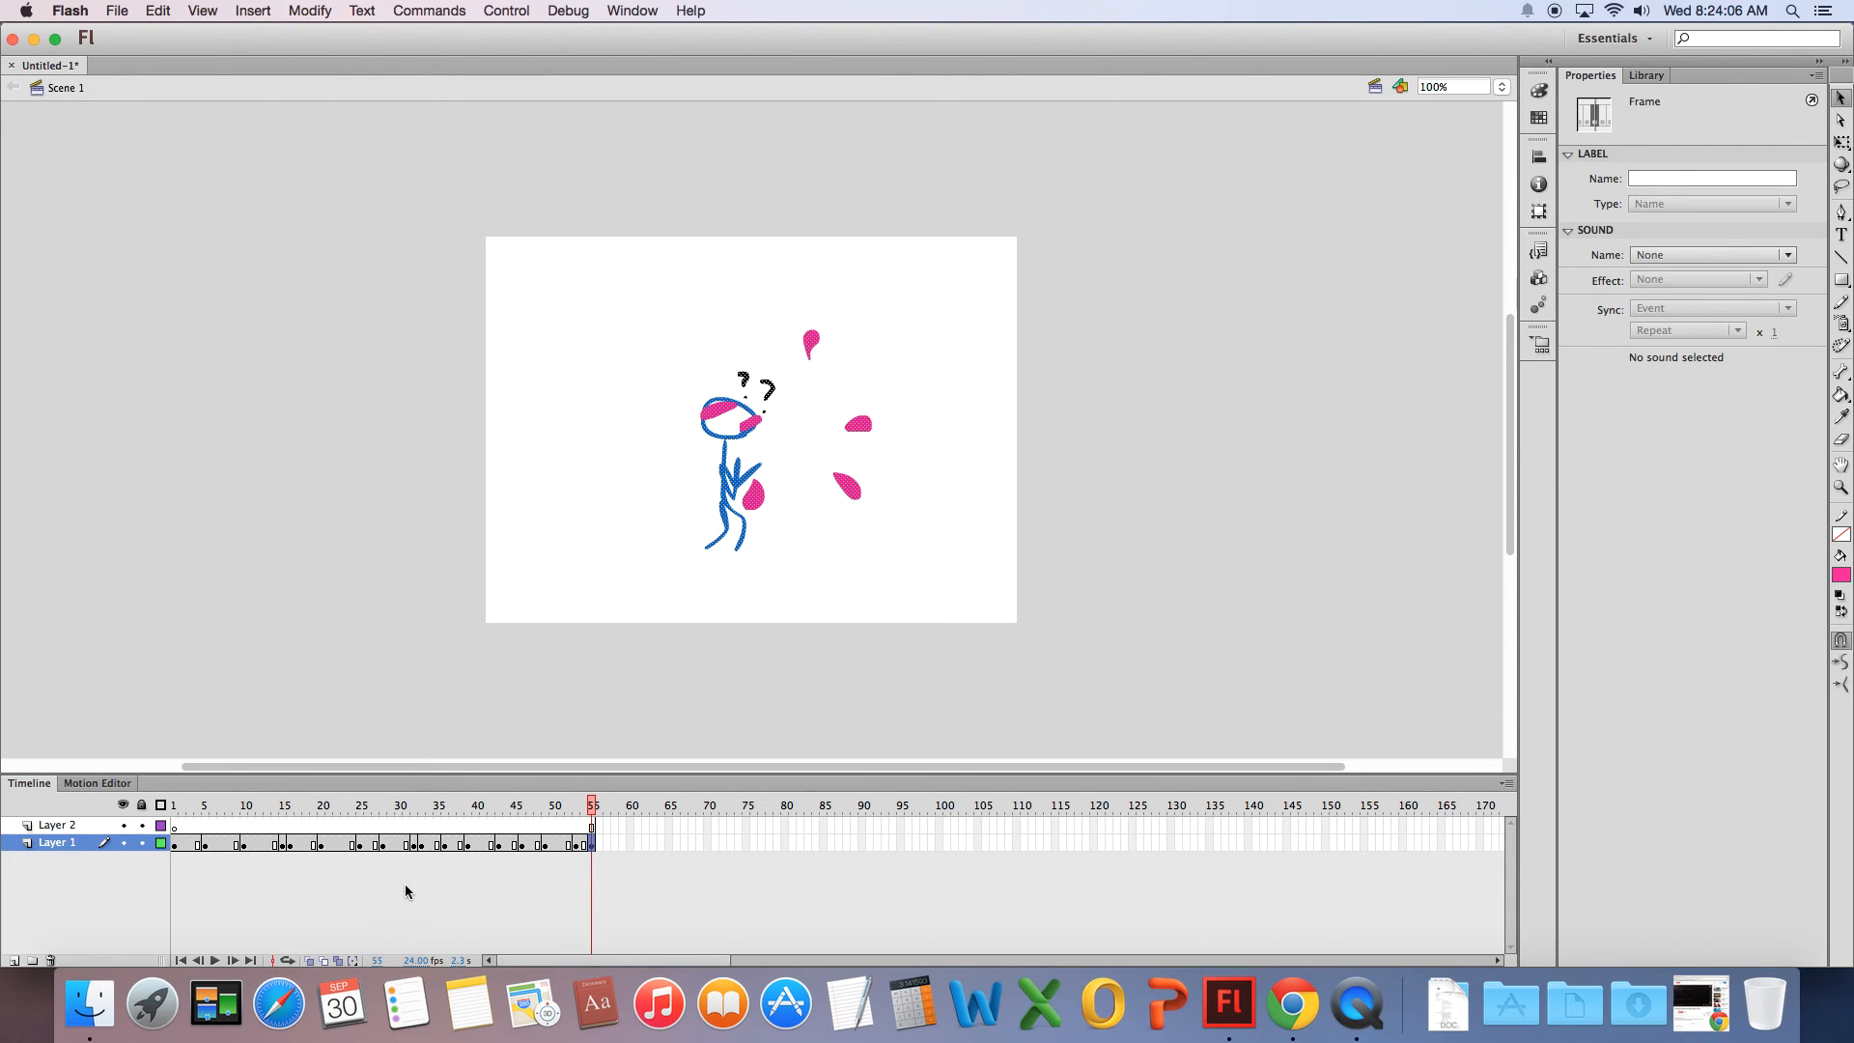
- Move Layer 1's keyframe from frame 25 to frame 60 and scrub through the timeline to review the animation
left_click(385, 852)
left_click(360, 849)
left_click(361, 850)
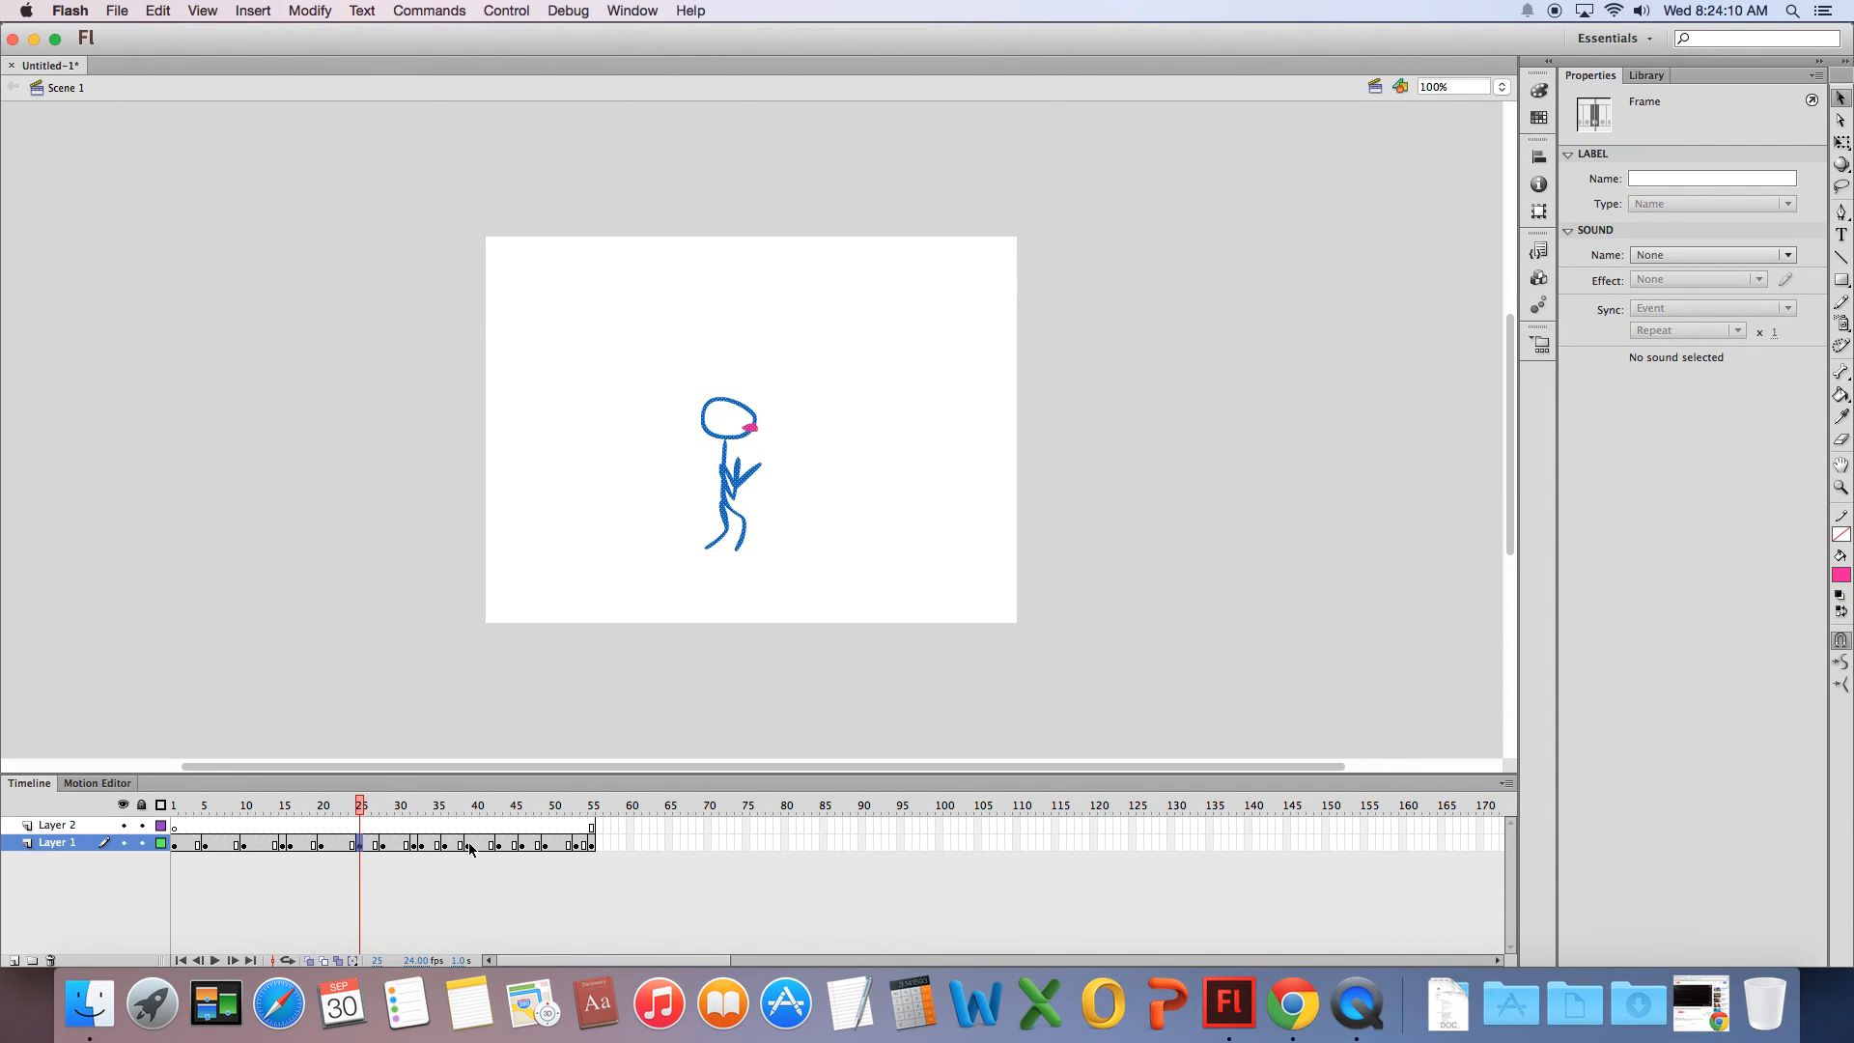
left_click(340, 850)
left_click(362, 850)
left_click_drag(362, 850, 633, 854)
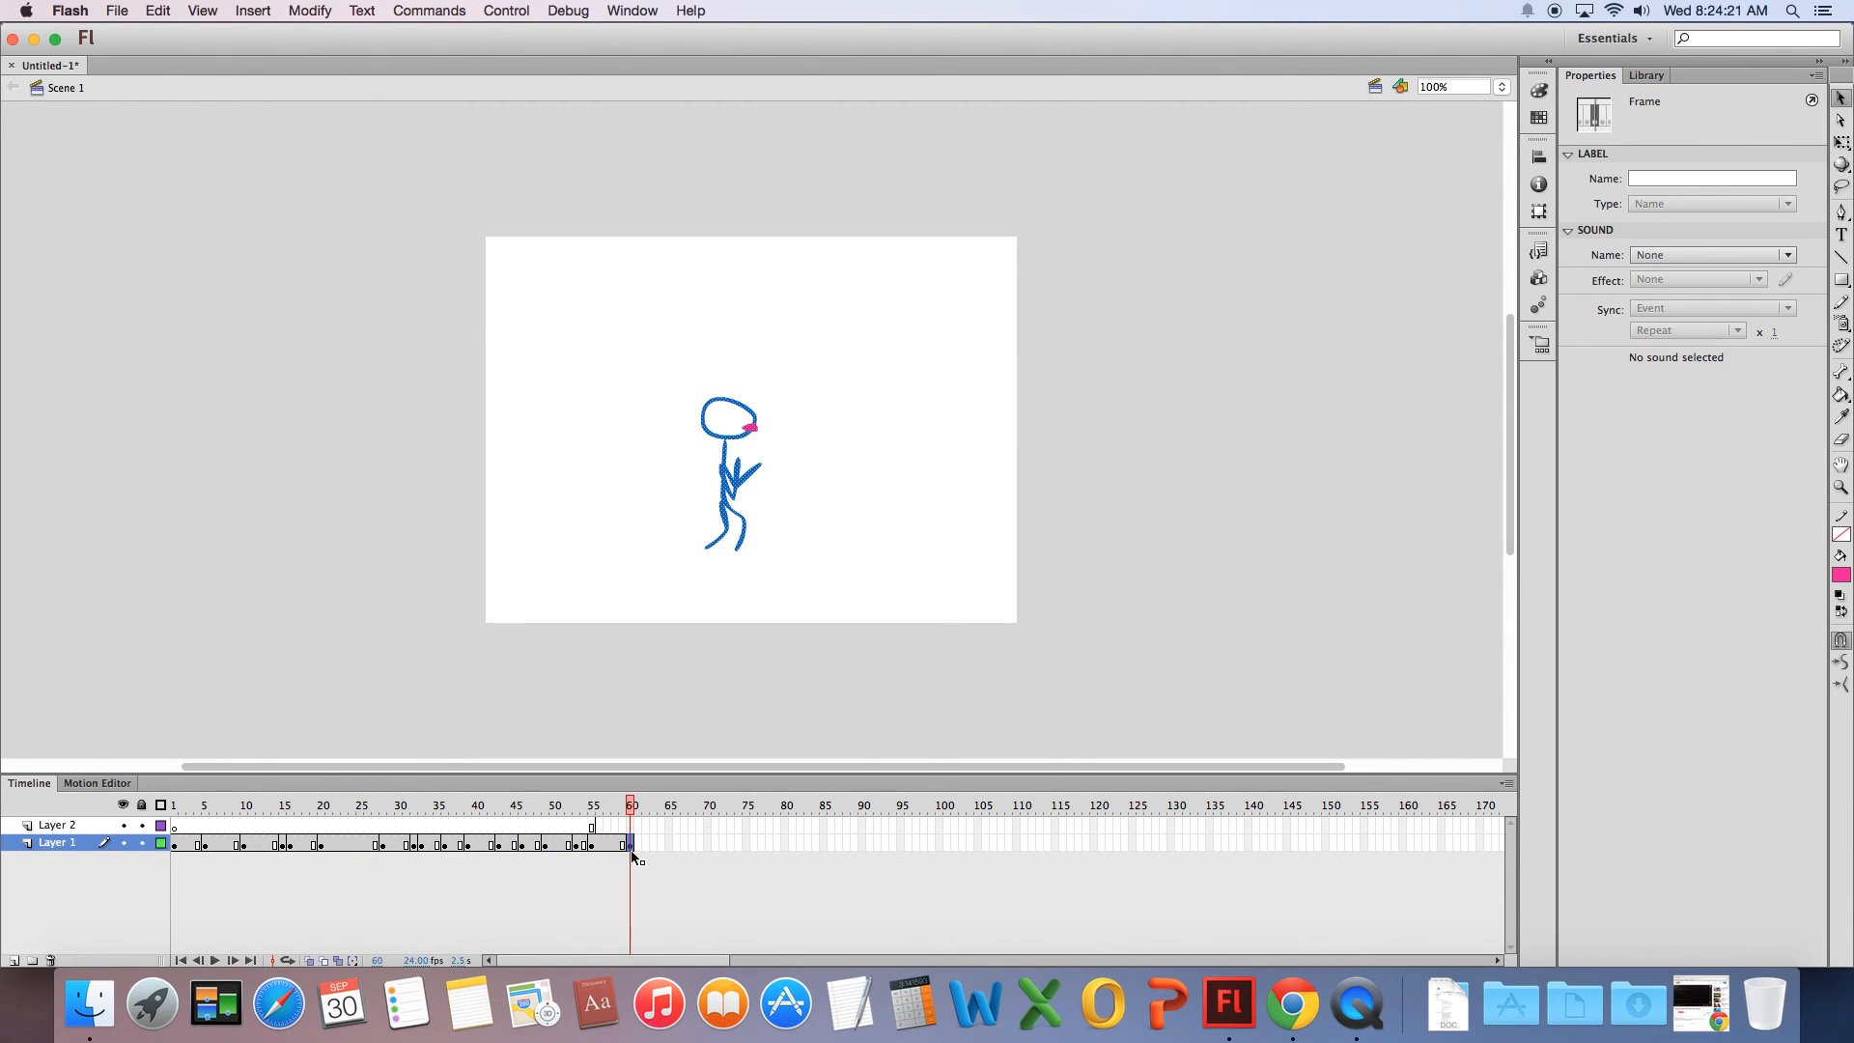
left_click(221, 808)
left_click_drag(220, 809, 643, 814)
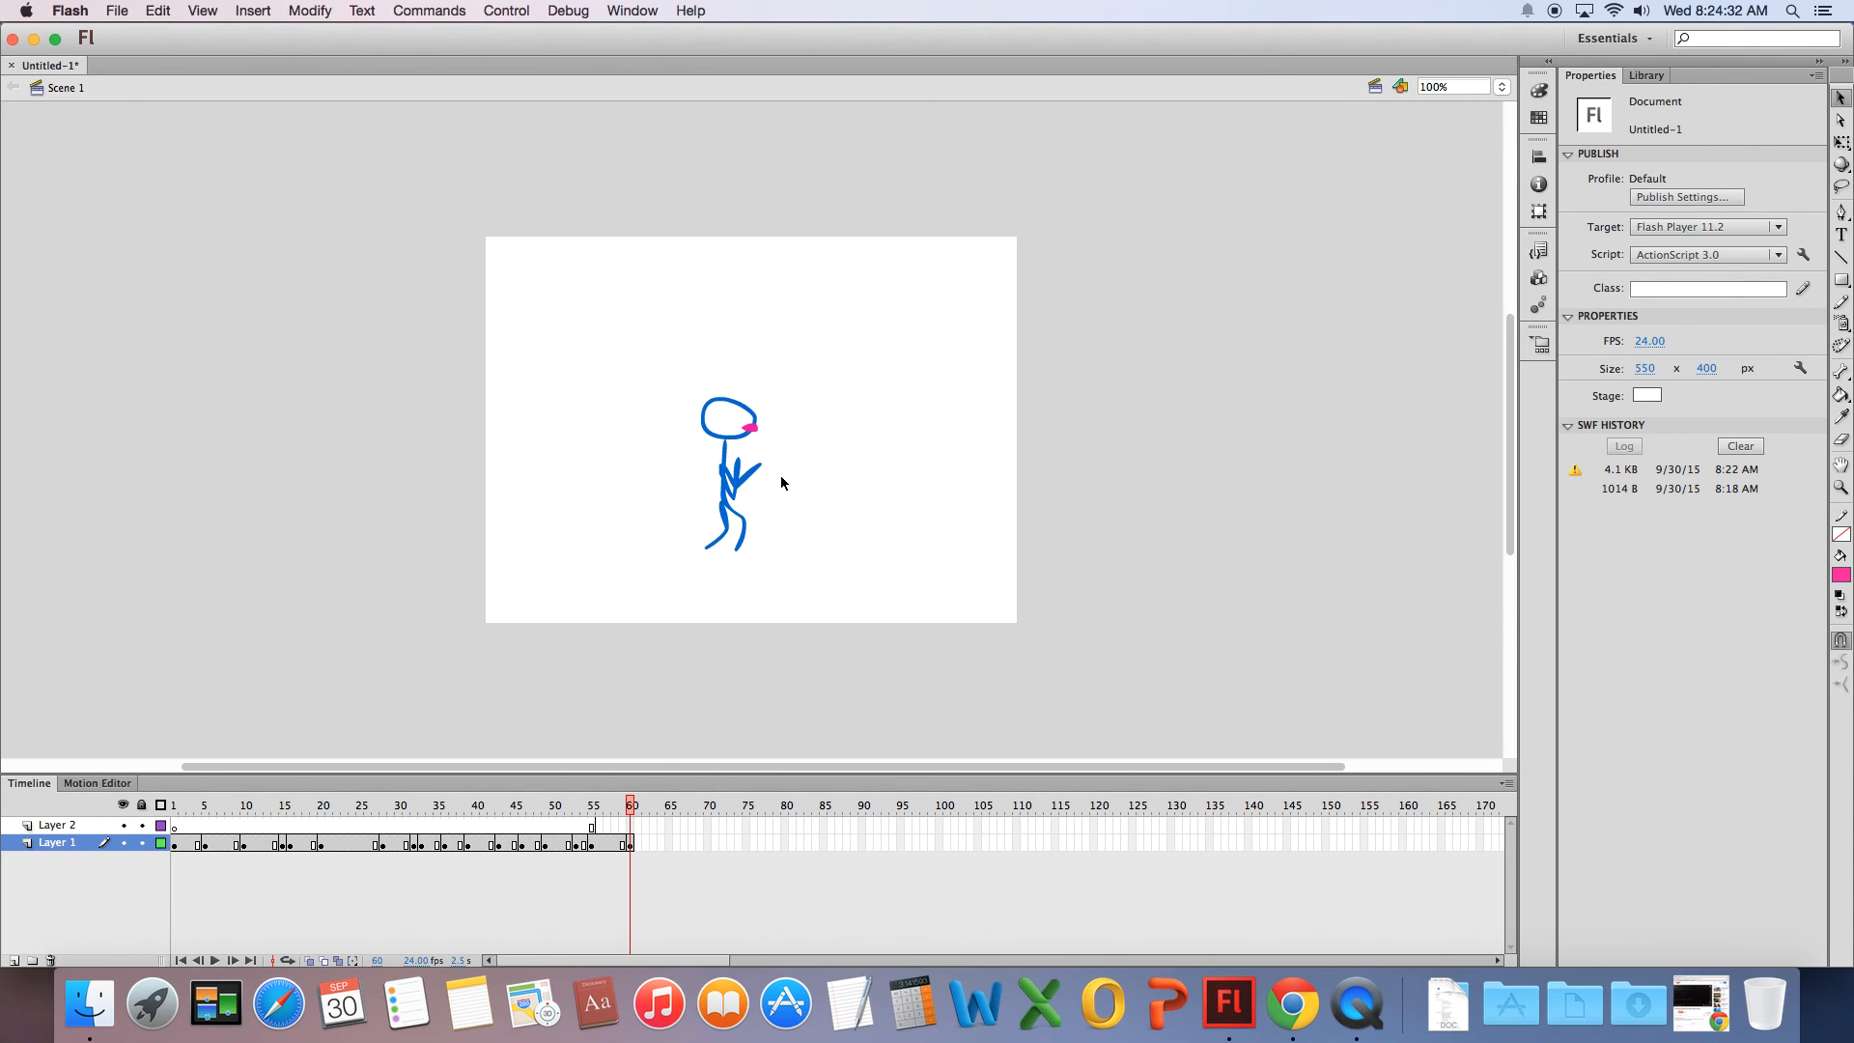